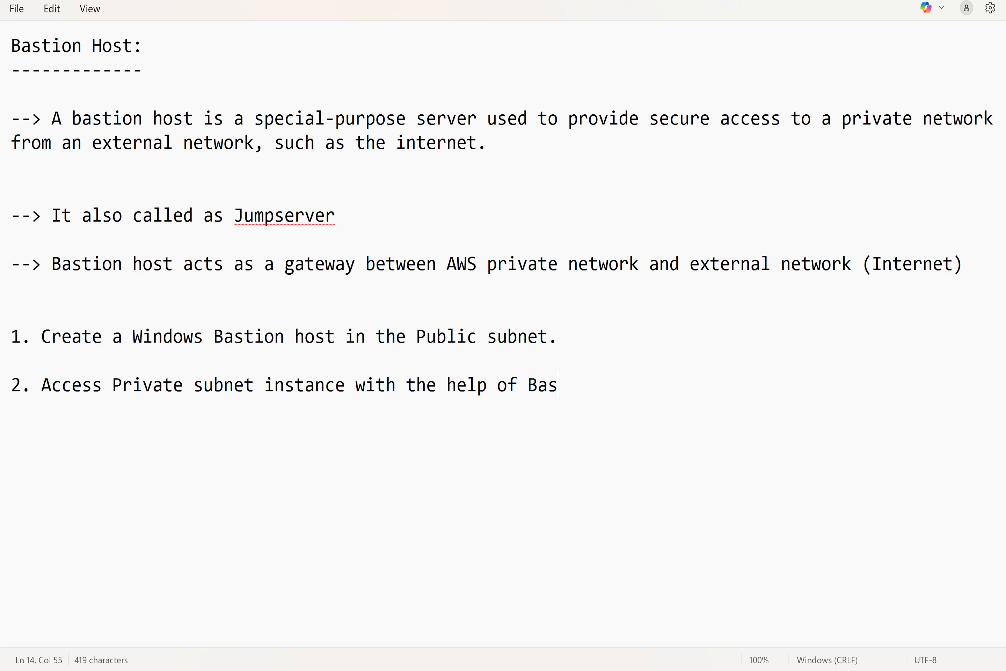
End the second note with 'Bastion Host.' and start a new line, then return to the EC2 instances
{"action": "type", "text": "."}
{"action": "key", "text": "Return"}
{"action": "key", "text": "Return"}
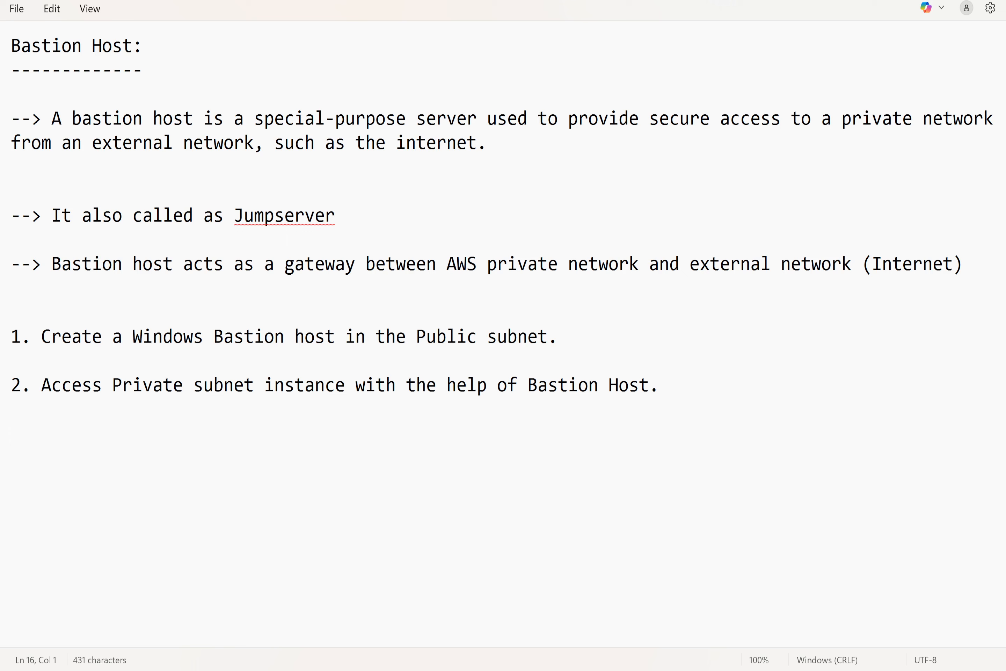
{"action": "key", "text": "alt+Tab"}
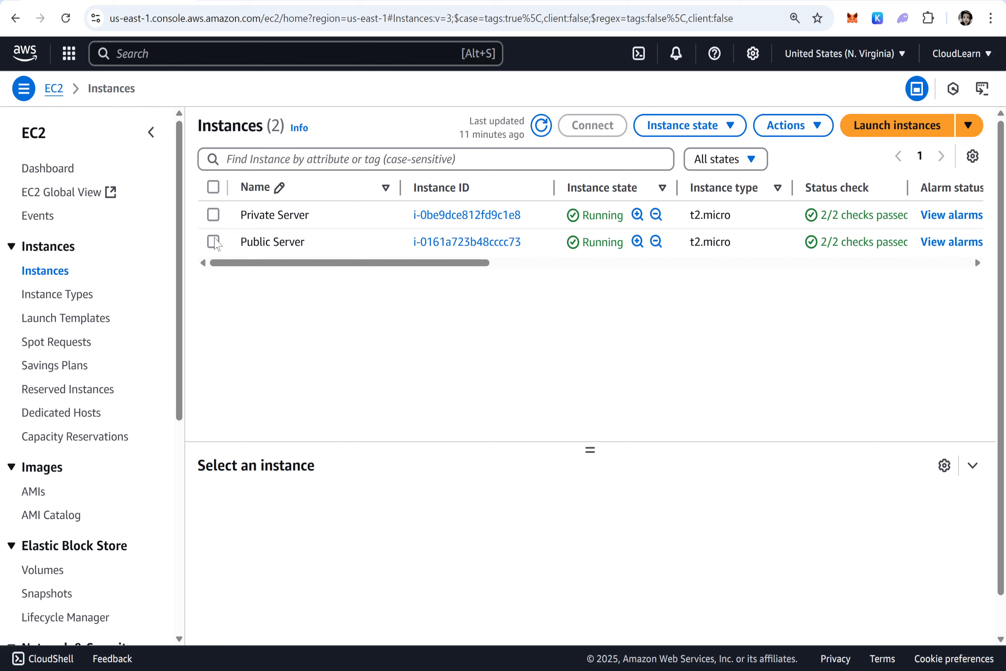
Check the Public Server's public and private IPs, then the Private Server's private IP 192.168.2.75
{"action": "left_click", "coordinate": [216, 243]}
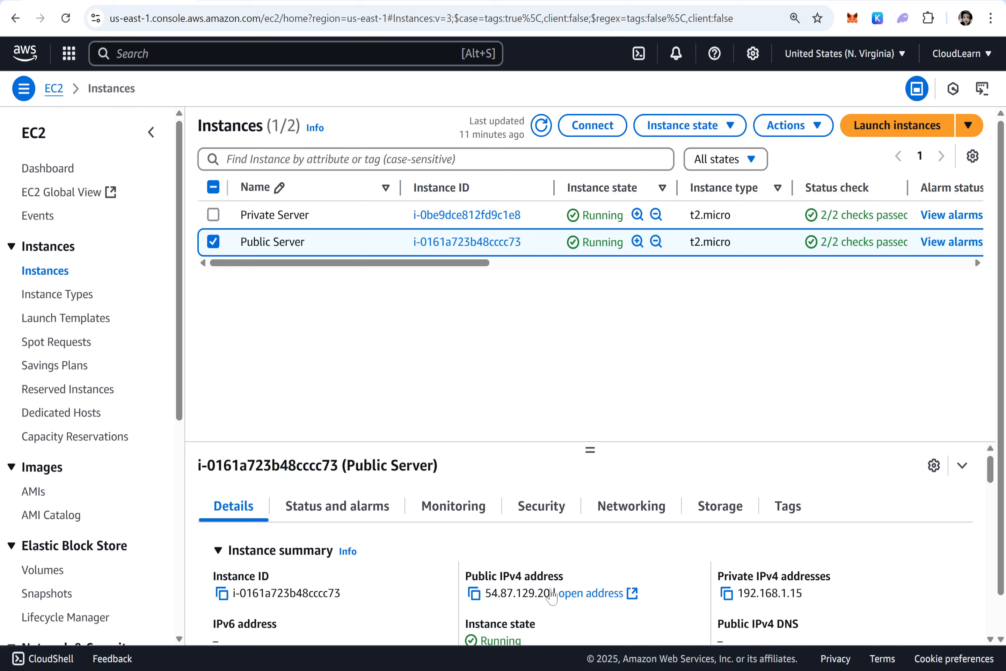
{"action": "left_click_drag", "start_coordinate": [485, 596], "coordinate": [553, 596]}
{"action": "left_click_drag", "start_coordinate": [823, 592], "coordinate": [680, 595]}
{"action": "left_click", "coordinate": [214, 243]}
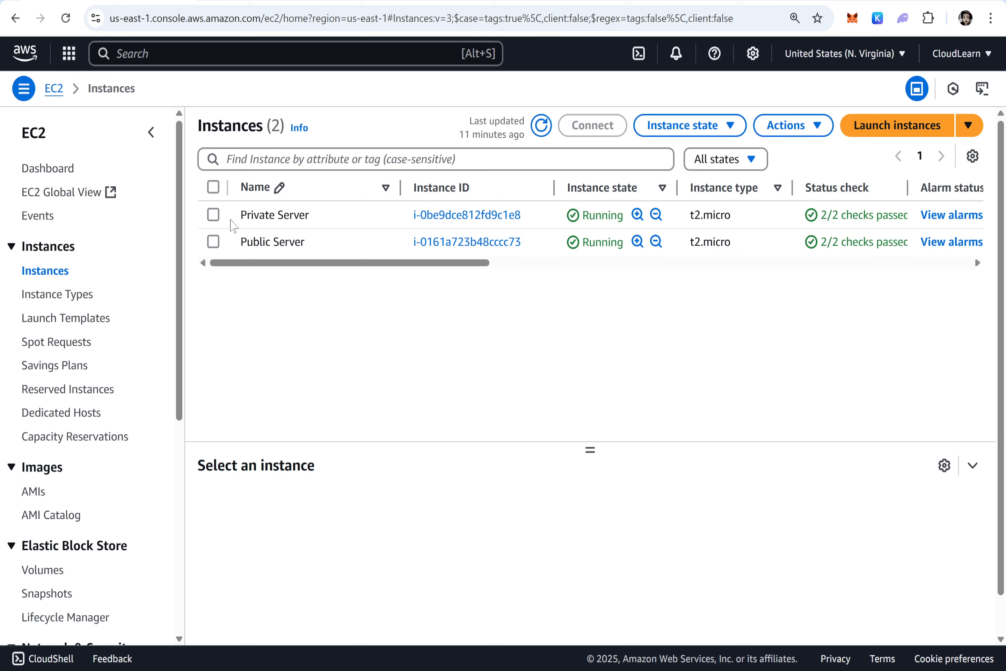
{"action": "left_click", "coordinate": [233, 226]}
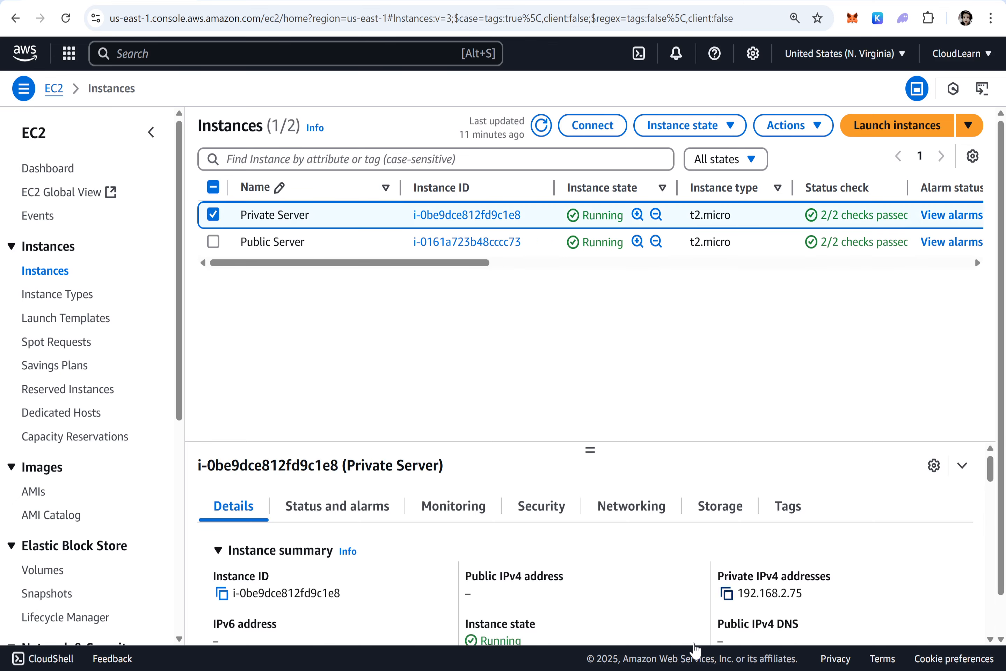
{"action": "left_click", "coordinate": [684, 658]}
Add a dashed-underlined 'Private Instance:' heading with the line 'Private IP : 192.168.2.75'
{"action": "key", "text": "Return"}
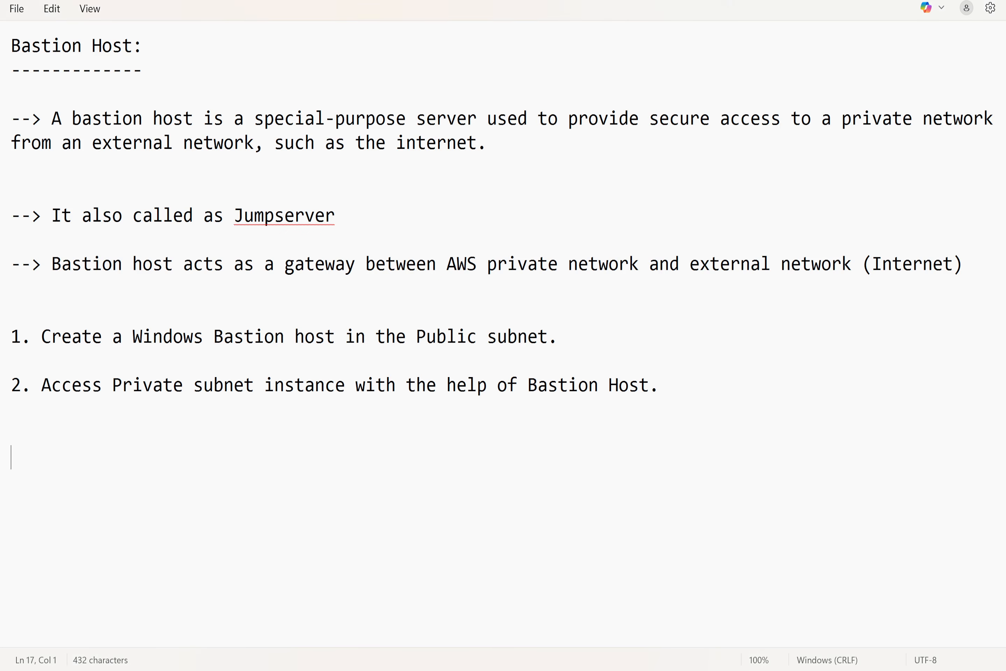
{"action": "type", "text": "Private"}
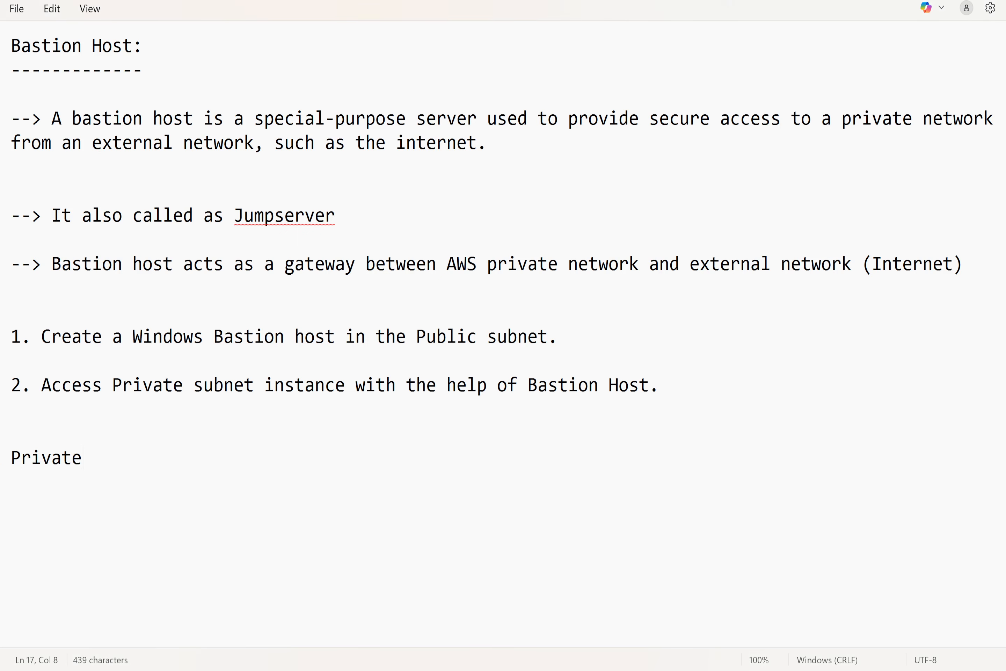
{"action": "type", "text": " Instance"}
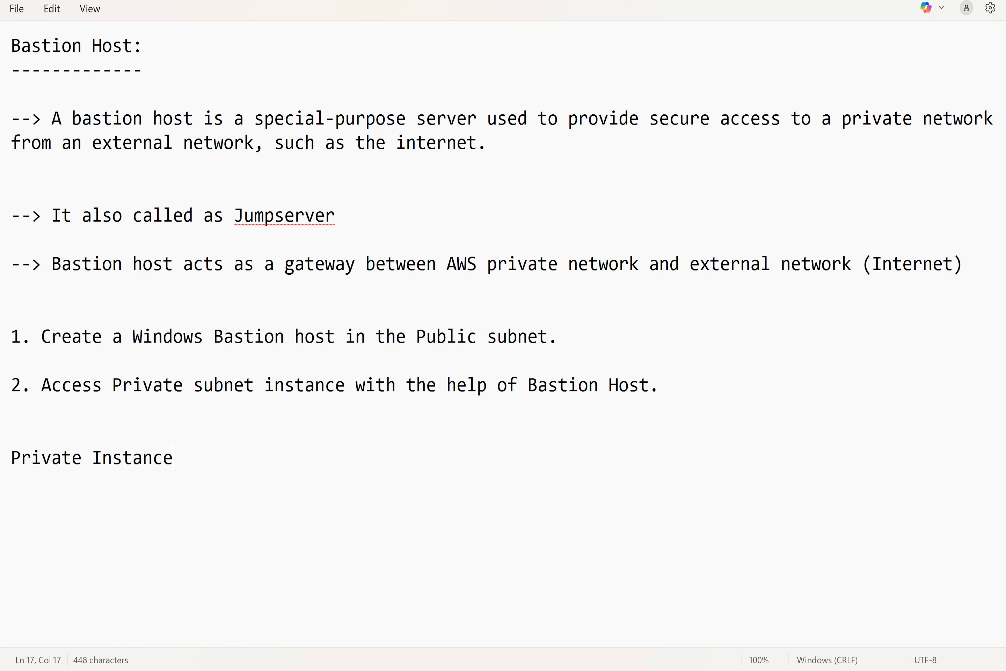
{"action": "type", "text": ":"}
{"action": "key", "text": "Return"}
{"action": "type", "text": "-----------------"}
{"action": "key", "text": "Return"}
{"action": "key", "text": "Return"}
{"action": "type", "text": "Private IP"}
{"action": "key", "text": "Tab"}
{"action": "type", "text": ": 192.168.2.75"}
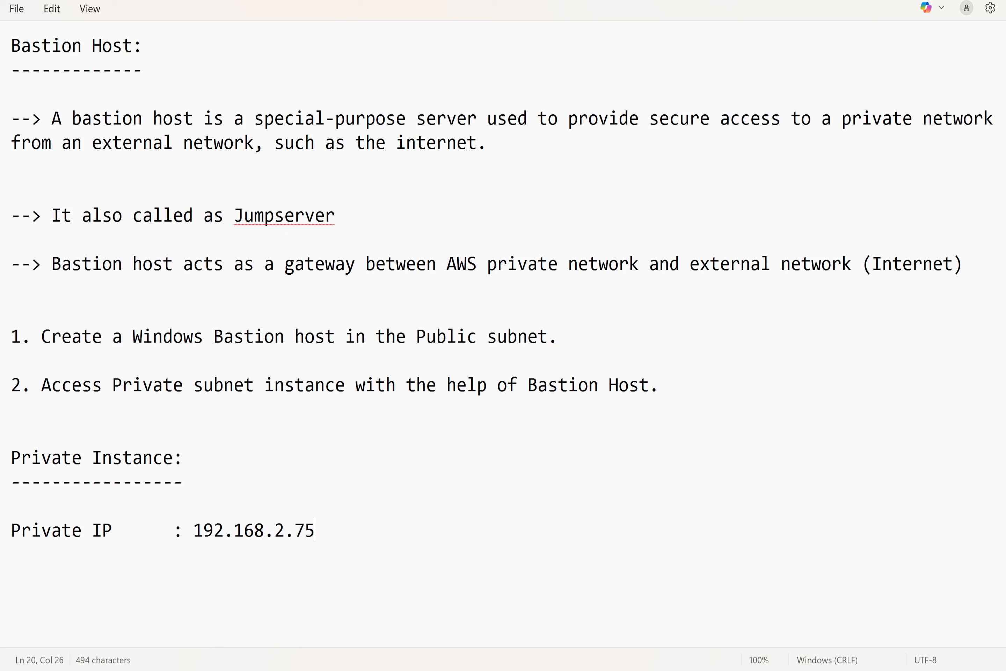
Add tab-aligned 'UserName Administrator' and 'Password :' lines below it
{"action": "key", "text": "Return"}
{"action": "type", "text": "Use"}
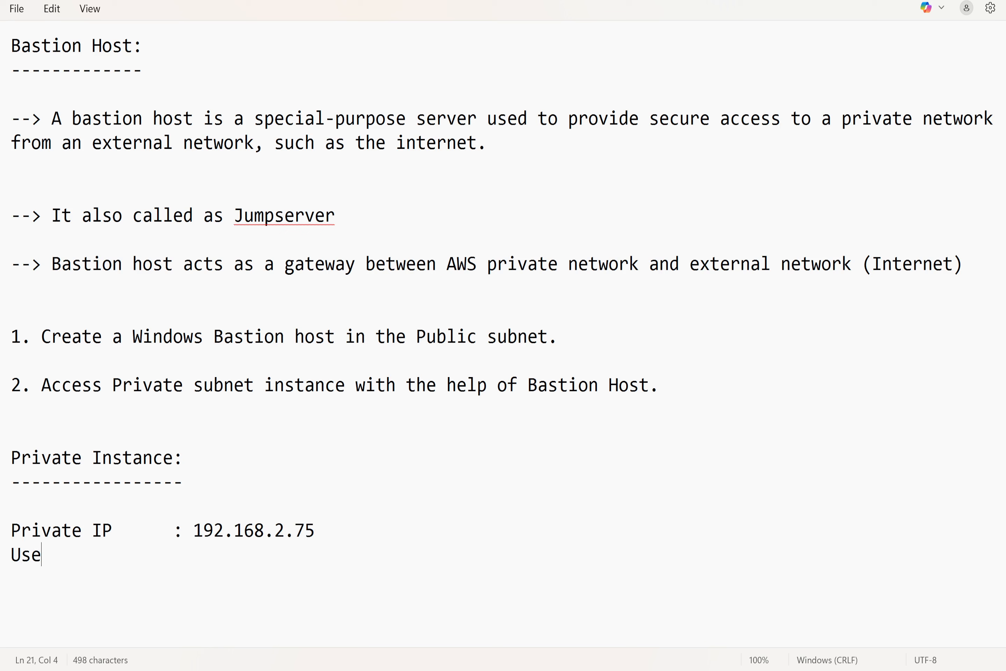
{"action": "type", "text": "rName"}
{"action": "key", "text": "Tab"}
{"action": "key", "text": "Tab"}
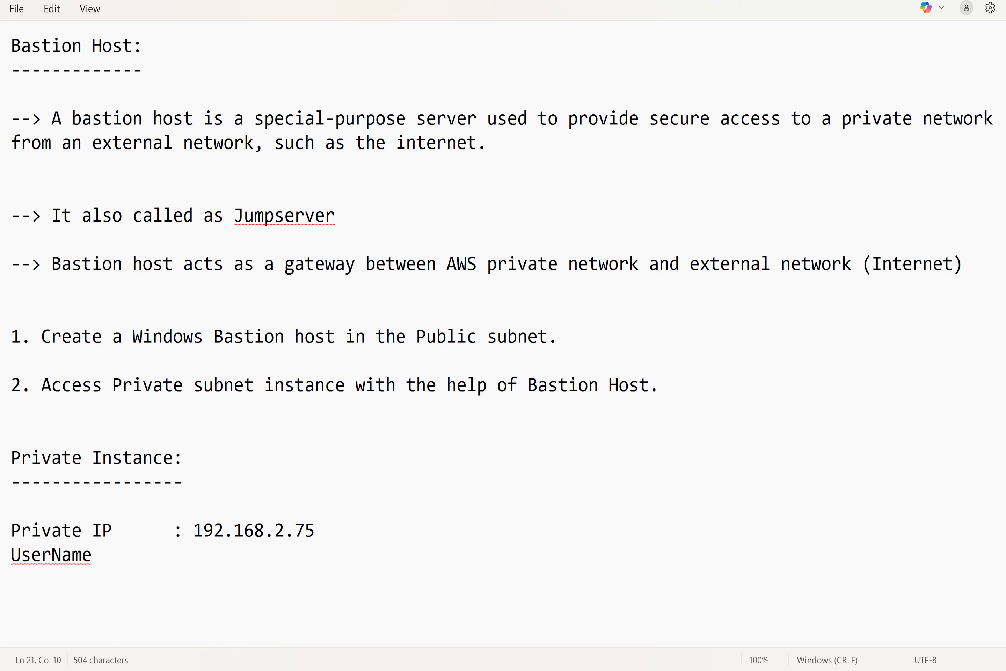
{"action": "type", "text": "Admini"}
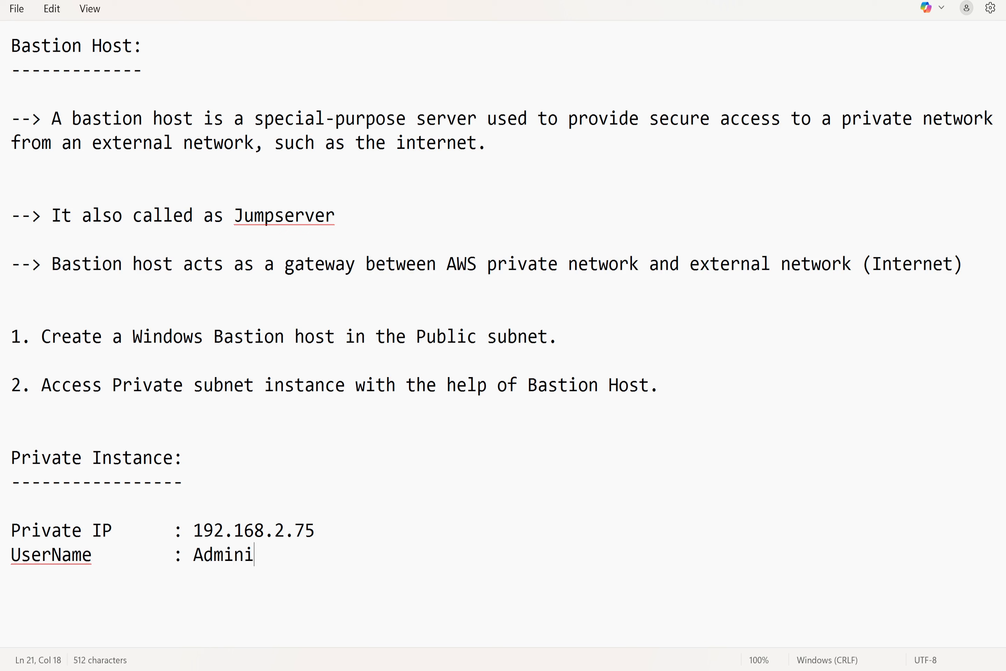
{"action": "type", "text": "strator"}
{"action": "key", "text": "Return"}
{"action": "type", "text": "Pas"}
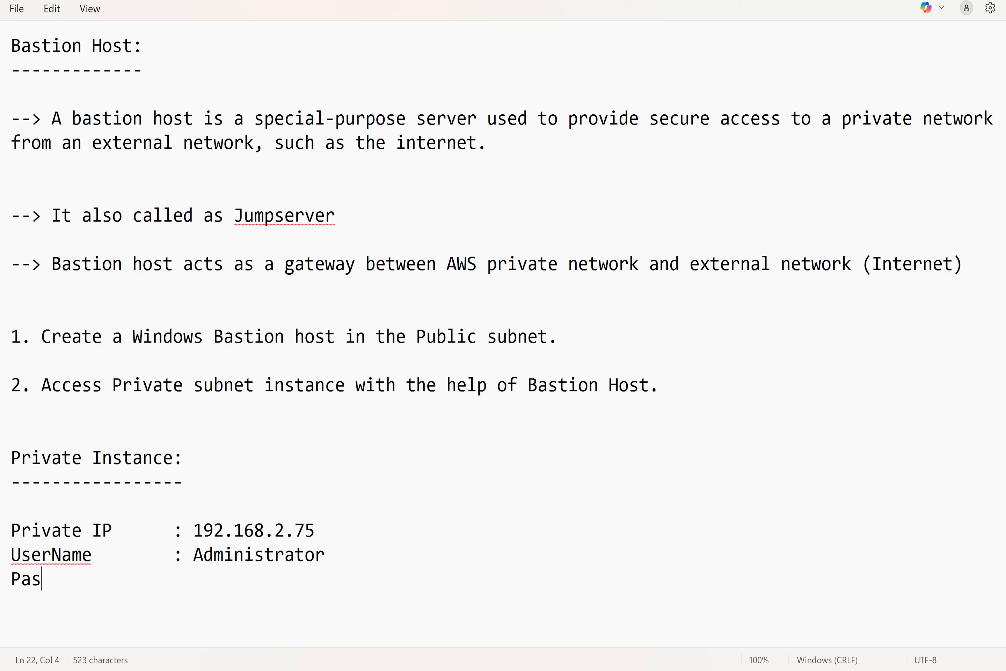
{"action": "type", "text": "sword"}
{"action": "key", "text": "Tab"}
{"action": "type", "text": ":"}
{"action": "key", "text": "alt+Tab"}
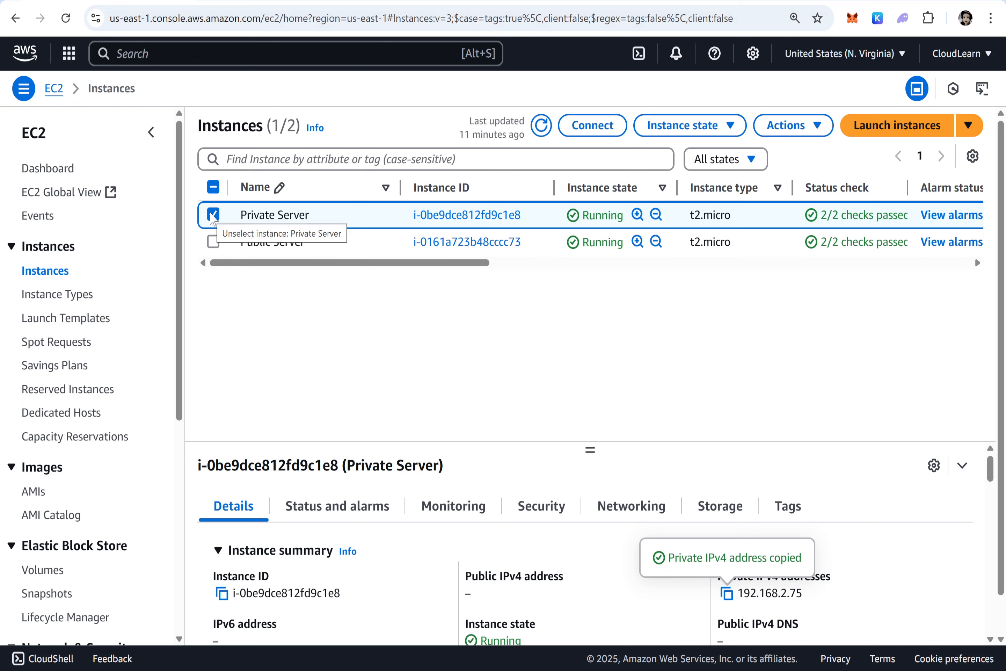
Decrypt the Private Server's RDP password using NVirginia.pem and copy it
{"action": "left_click", "coordinate": [602, 127]}
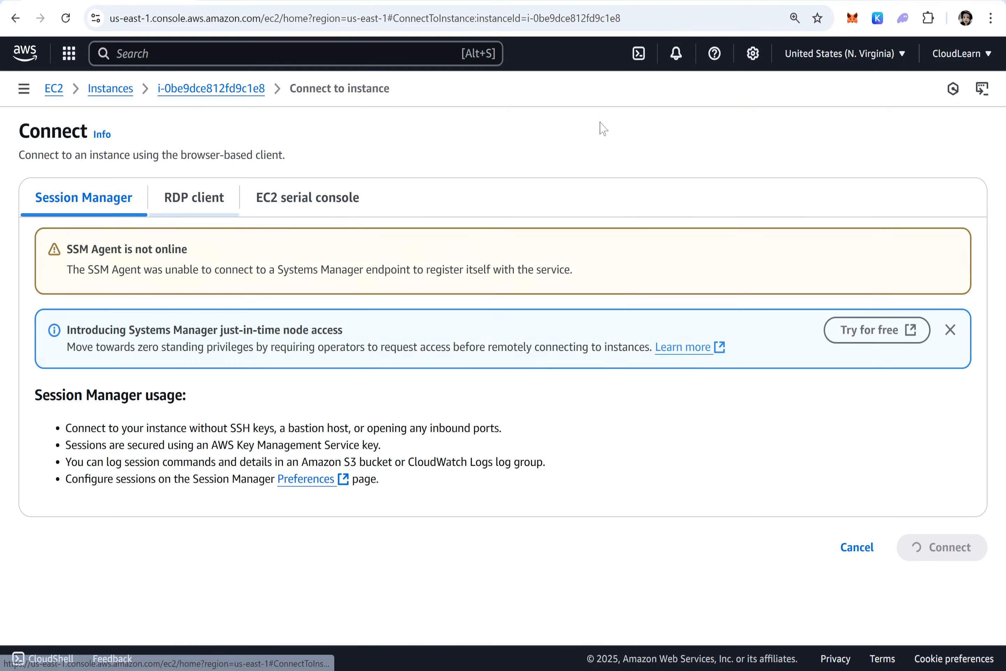
{"action": "left_click", "coordinate": [202, 206]}
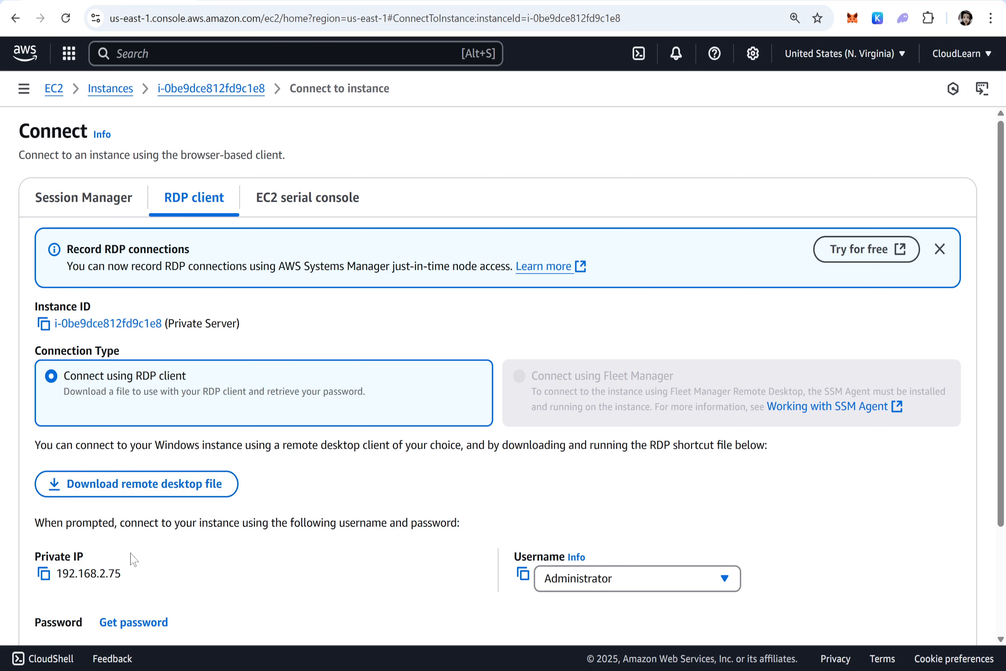
{"action": "scroll", "coordinate": [125, 559], "scroll_direction": "down", "scroll_amount": 3}
{"action": "left_click", "coordinate": [149, 481]}
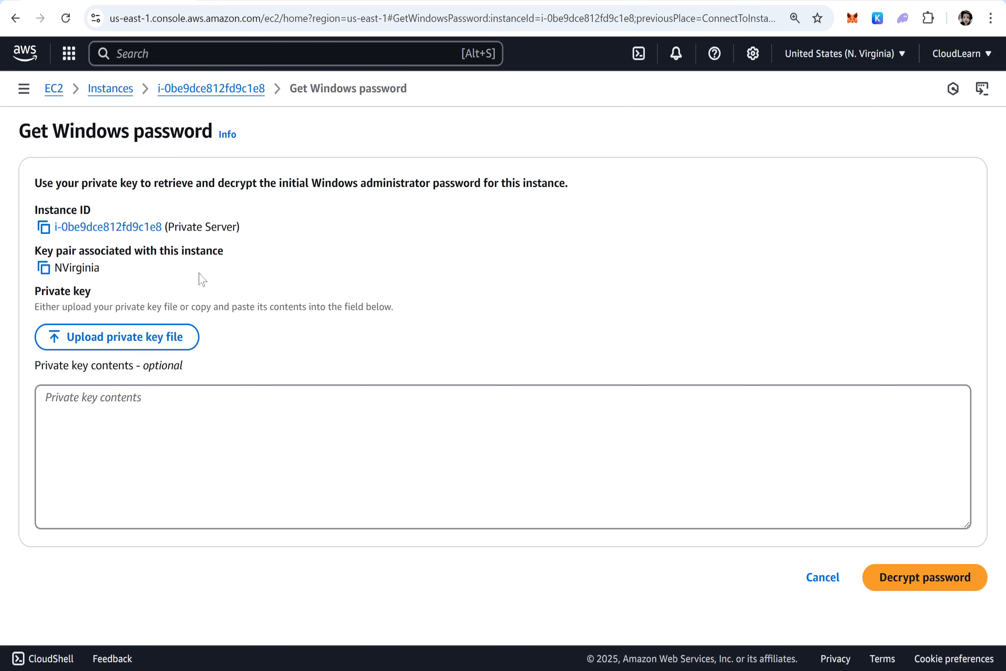
{"action": "left_click", "coordinate": [107, 337]}
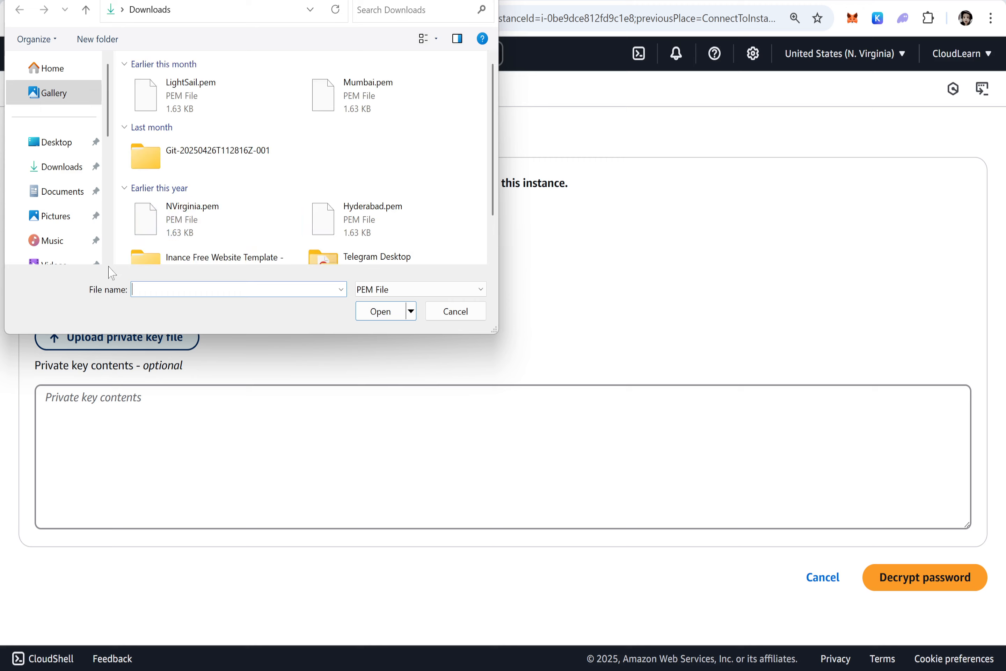
{"action": "double_click", "coordinate": [203, 221]}
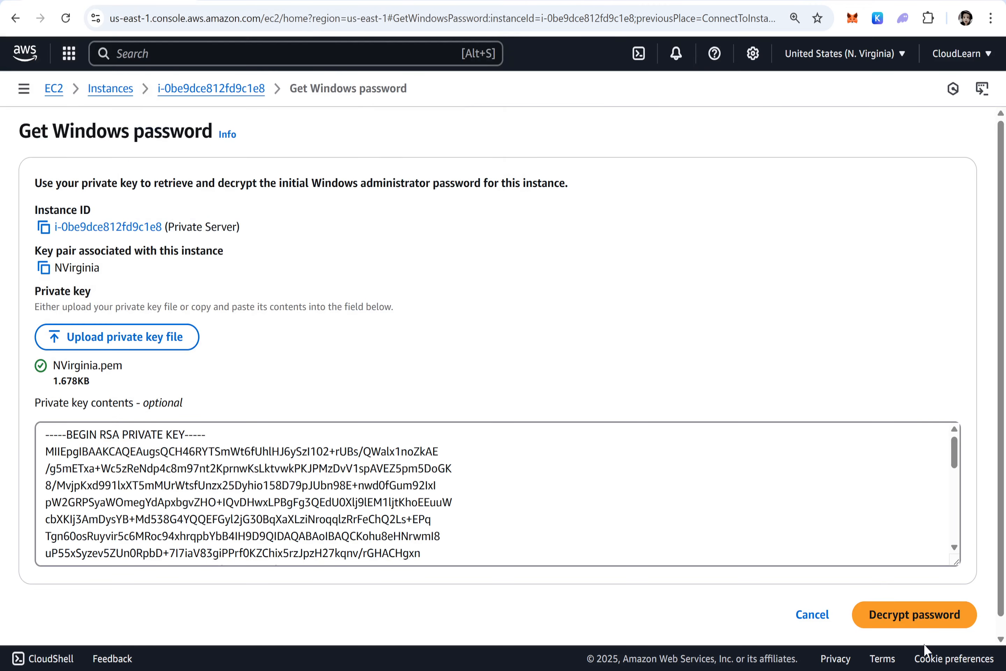
{"action": "left_click", "coordinate": [911, 611]}
{"action": "scroll", "coordinate": [203, 371], "scroll_direction": "down", "scroll_amount": 3}
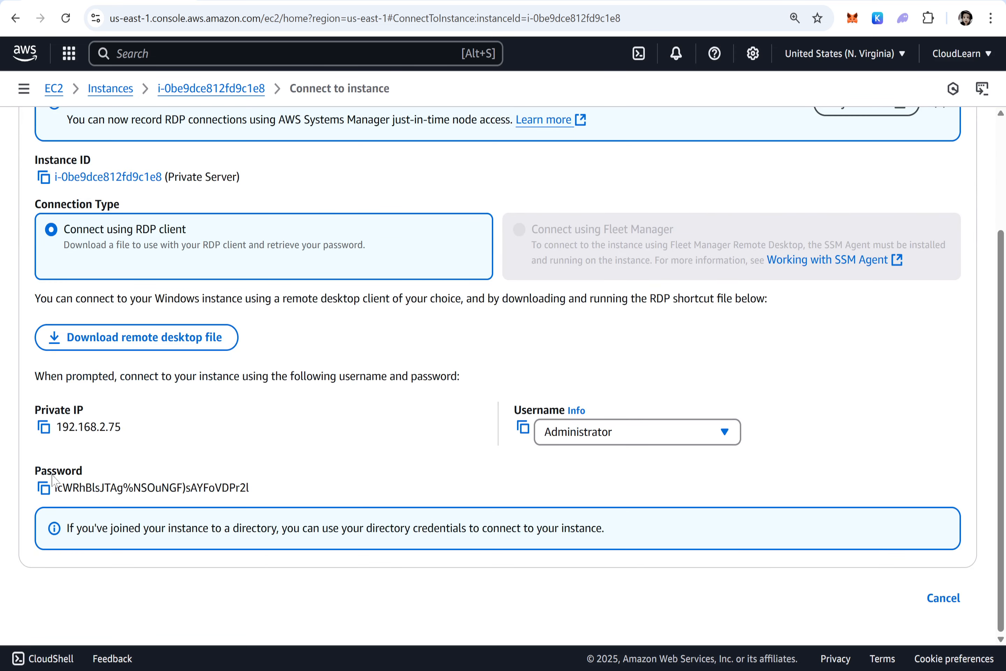
{"action": "left_click", "coordinate": [43, 488]}
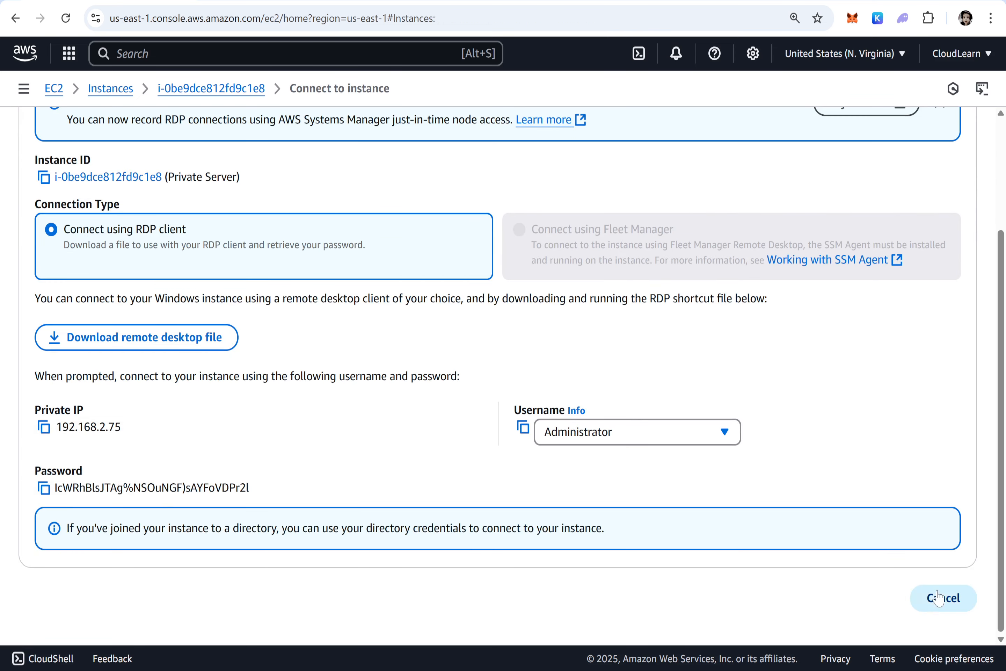
Paste the Private Server's password into the notes and add a dashed 'BastionHost:' heading
{"action": "key", "text": "alt+Tab"}
{"action": "key", "text": "ctrl+v"}
{"action": "key", "text": "Return"}
{"action": "key", "text": "Return"}
{"action": "key", "text": "Return"}
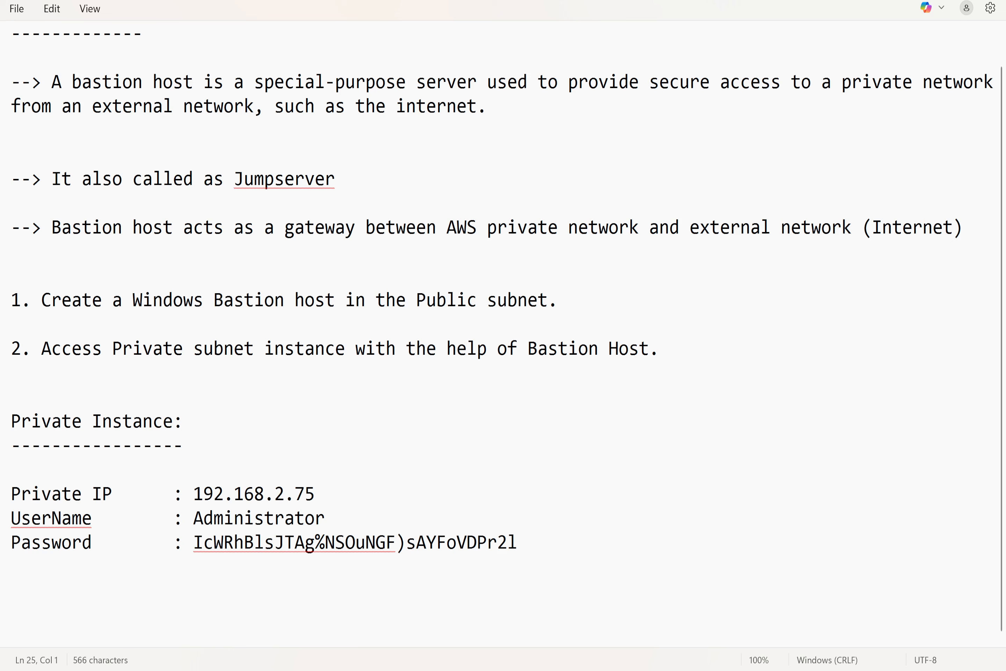
{"action": "type", "text": "BastionHo"}
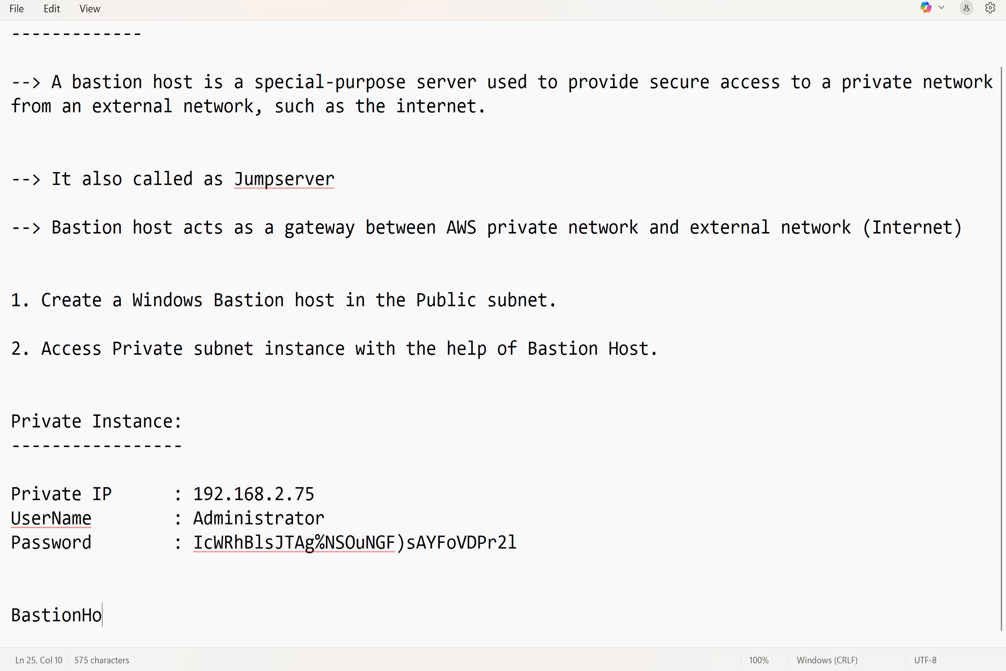
{"action": "type", "text": "st:"}
{"action": "key", "text": "Return"}
{"action": "type", "text": "-------------"}
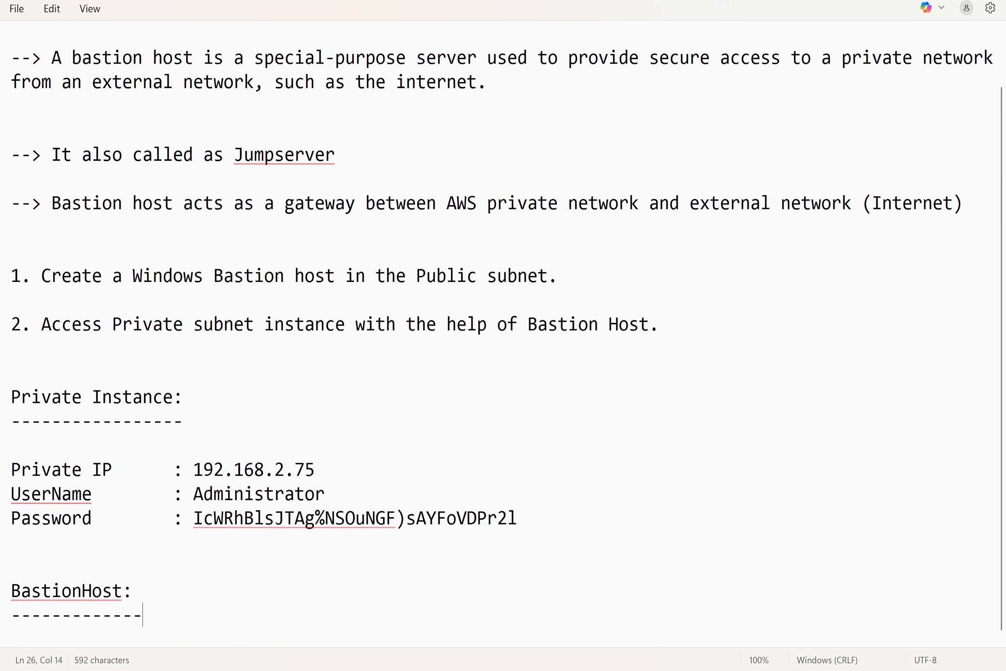
{"action": "key", "text": "BackSpace"}
{"action": "key", "text": "BackSpace"}
{"action": "key", "text": "Return"}
{"action": "key", "text": "Return"}
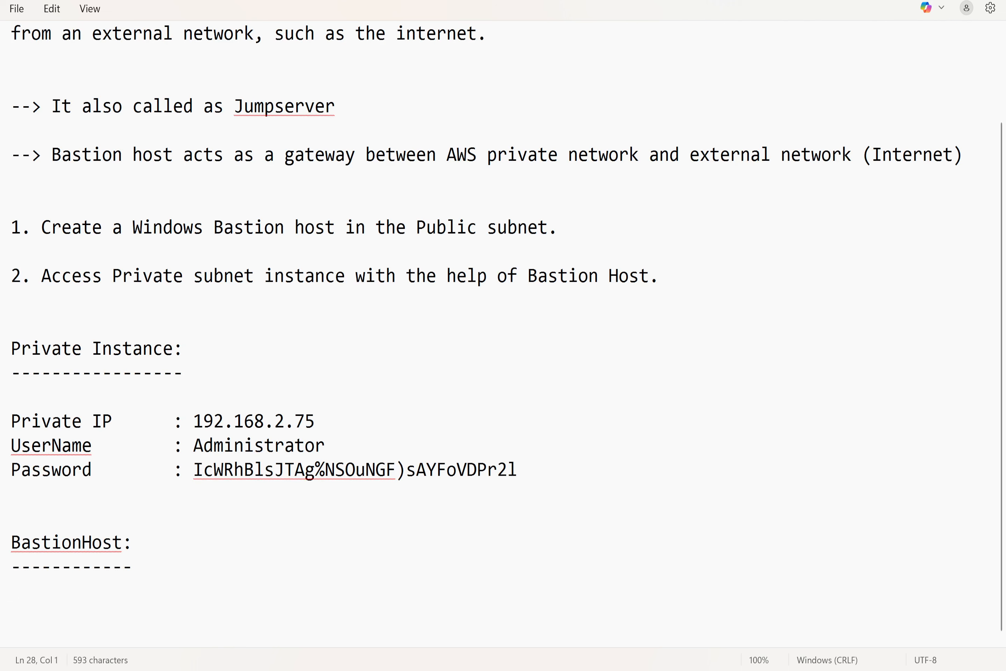
{"action": "key", "text": "alt+Tab"}
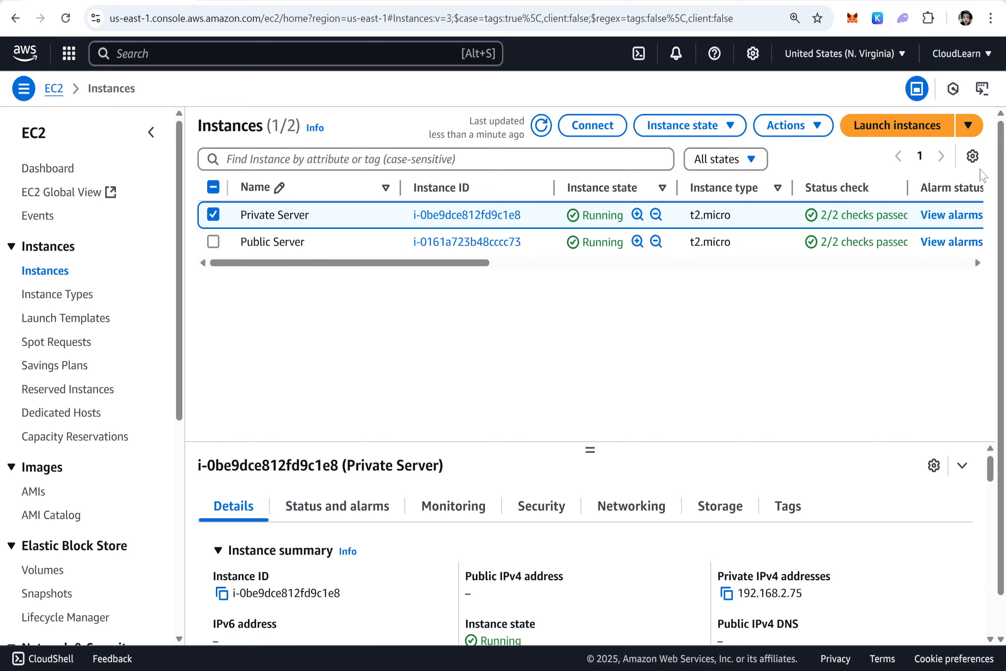
Start a new instance named 'Bastion' with a Windows AMI and the NVirginia key pair
{"action": "left_click", "coordinate": [912, 135]}
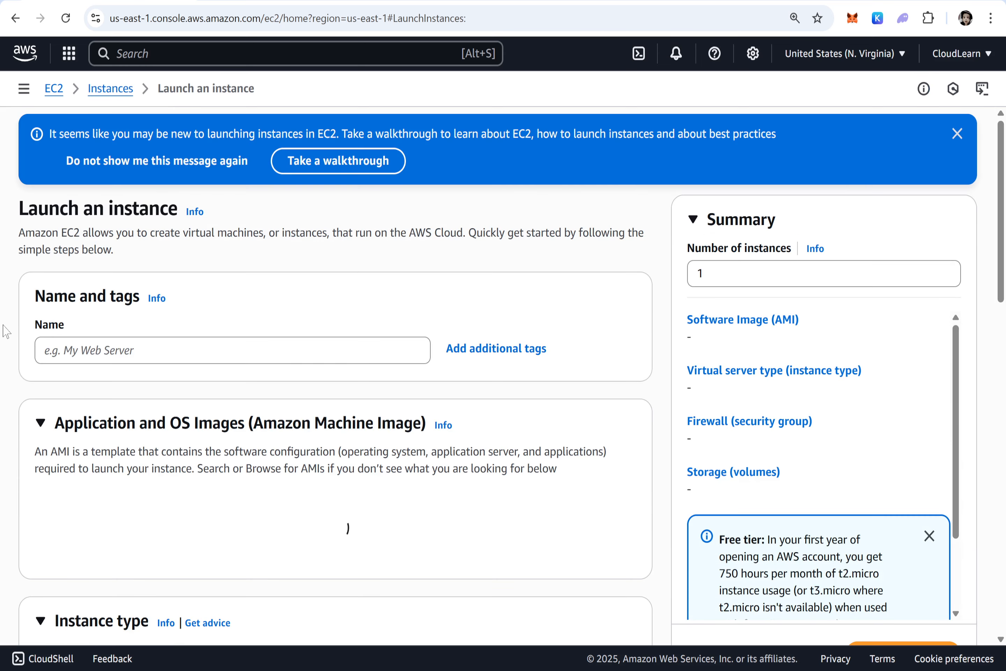
{"action": "type", "text": "Bast"}
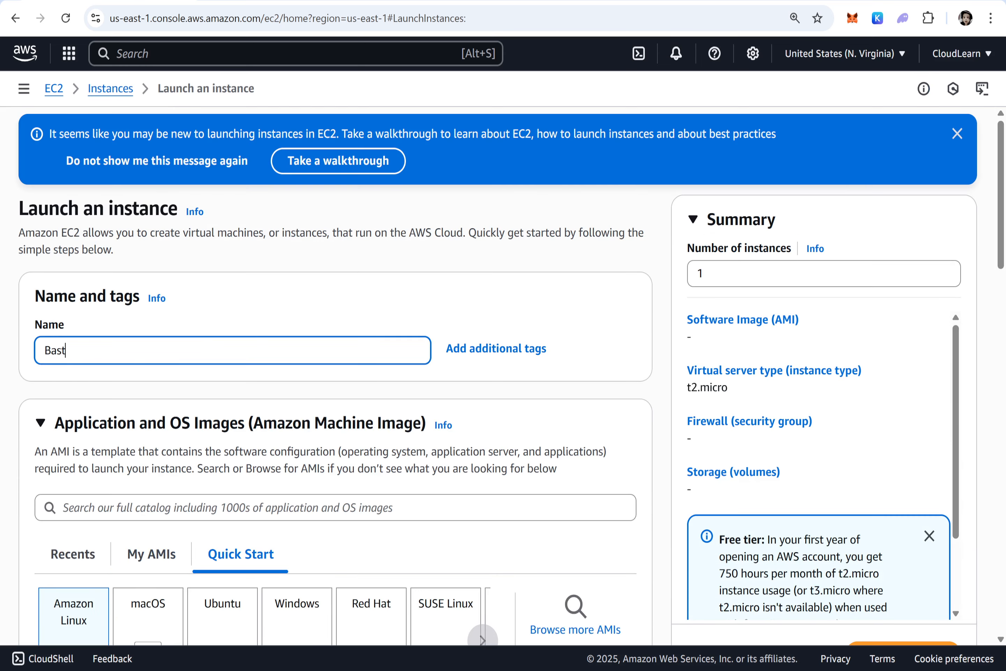
{"action": "type", "text": "ionHost"}
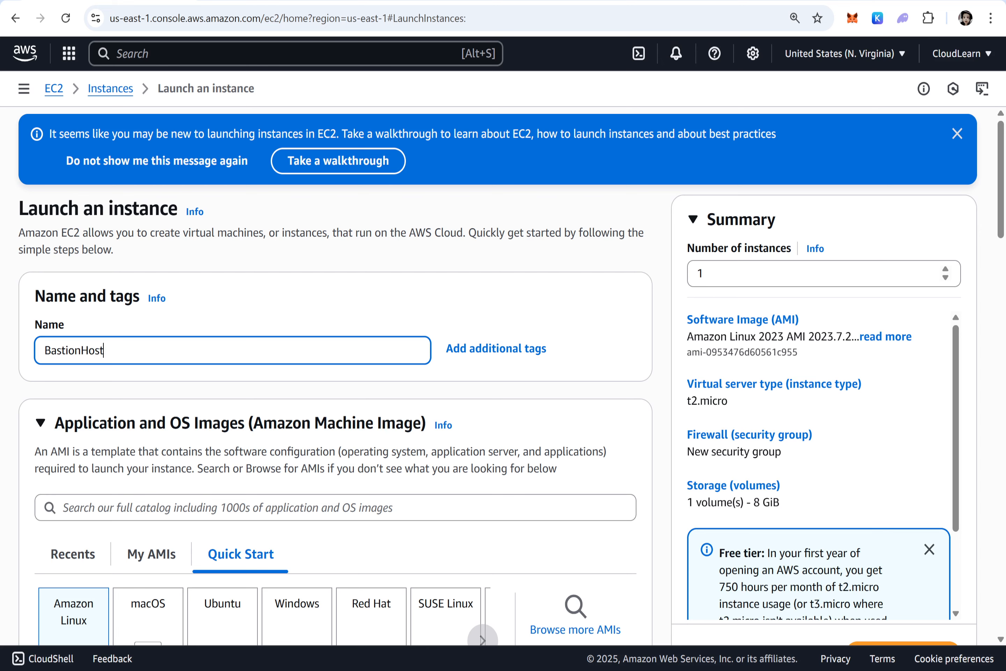
{"action": "scroll", "coordinate": [972, 261], "scroll_direction": "down", "scroll_amount": 5}
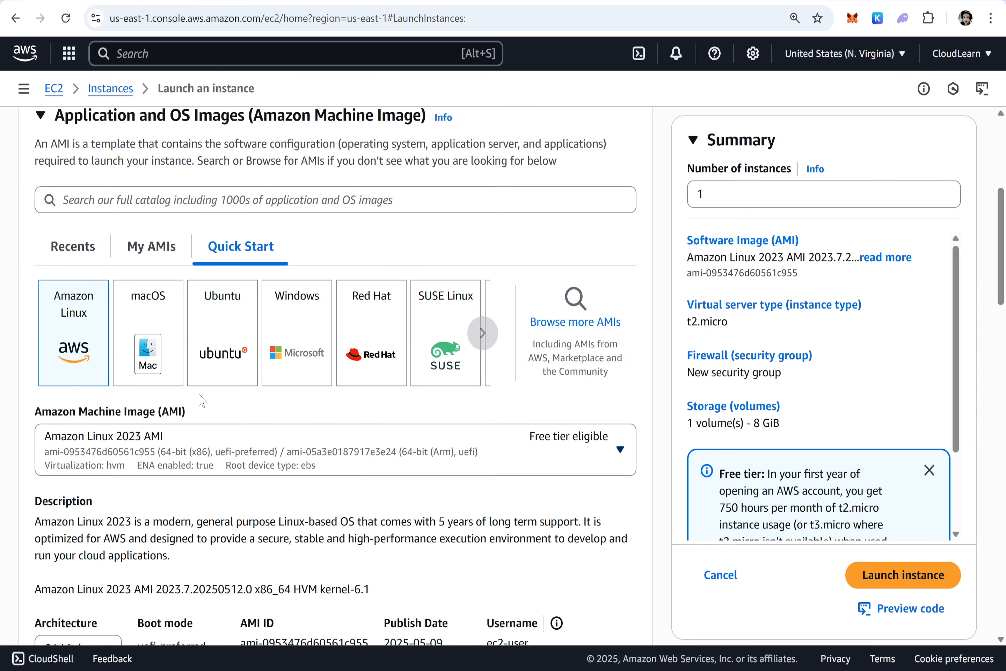
{"action": "left_click", "coordinate": [299, 310]}
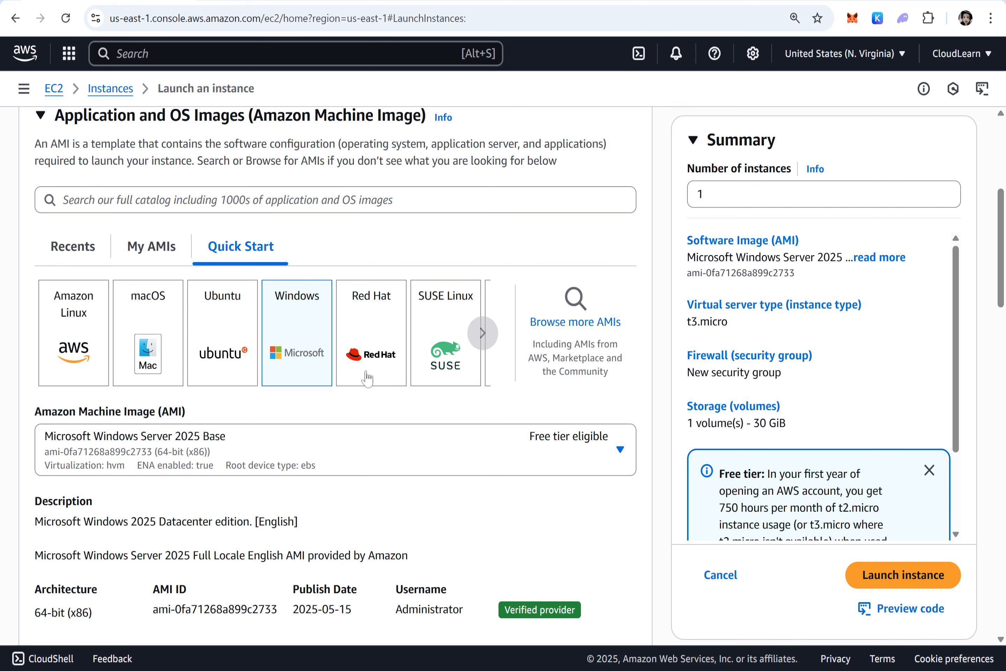
{"action": "scroll", "coordinate": [380, 390], "scroll_direction": "down", "scroll_amount": 5}
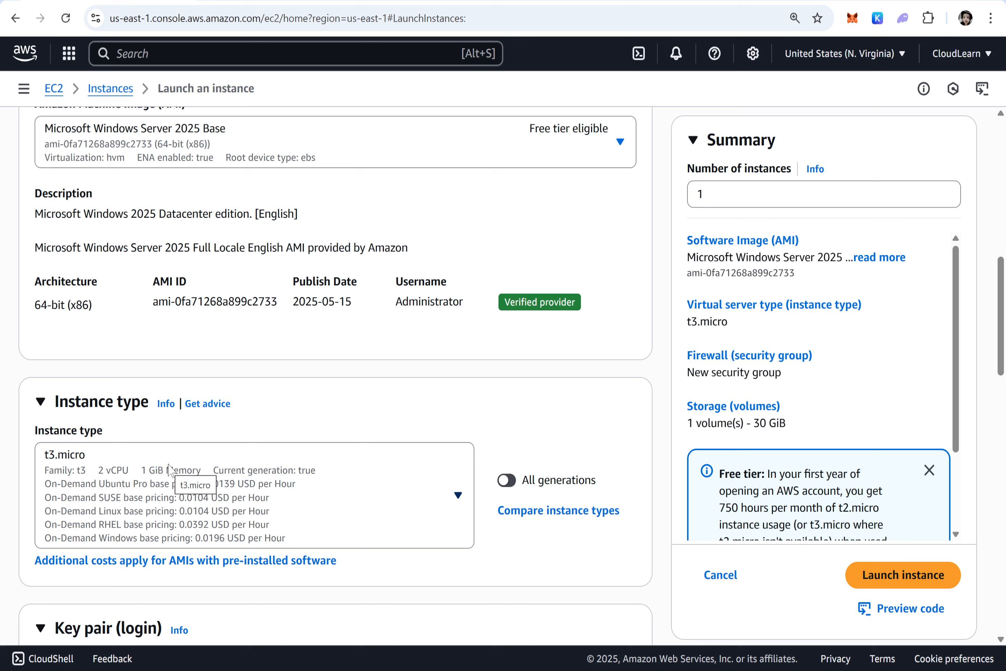
{"action": "scroll", "coordinate": [478, 427], "scroll_direction": "down", "scroll_amount": 1}
{"action": "scroll", "coordinate": [478, 426], "scroll_direction": "down", "scroll_amount": 5}
{"action": "left_click", "coordinate": [114, 427]}
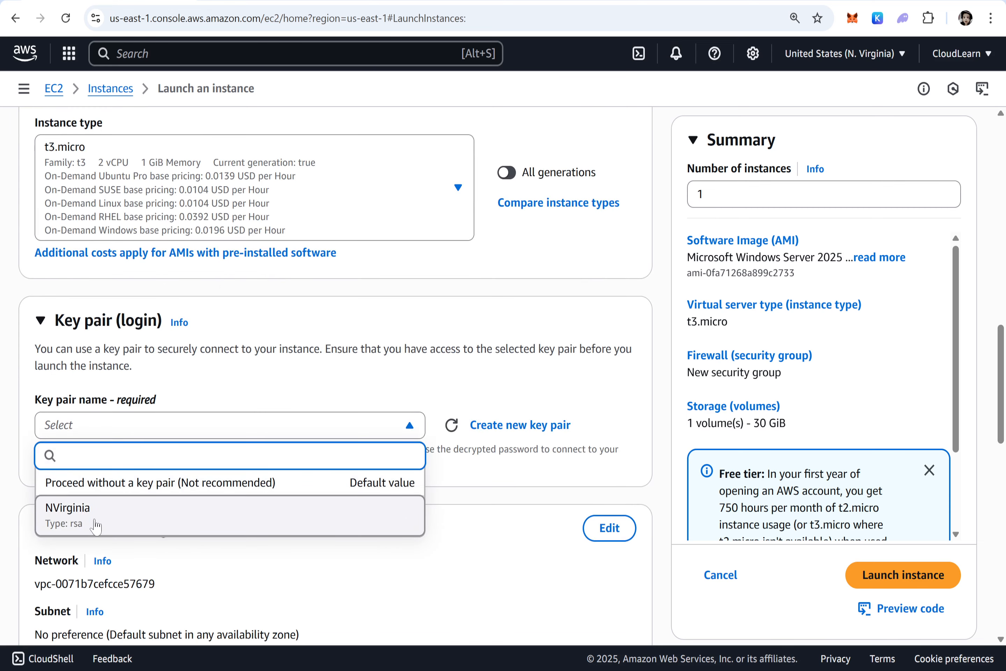
{"action": "left_click", "coordinate": [96, 520]}
Place it in MyFirstVPC's public subnet with auto-assign public IP enabled
{"action": "left_click", "coordinate": [602, 529]}
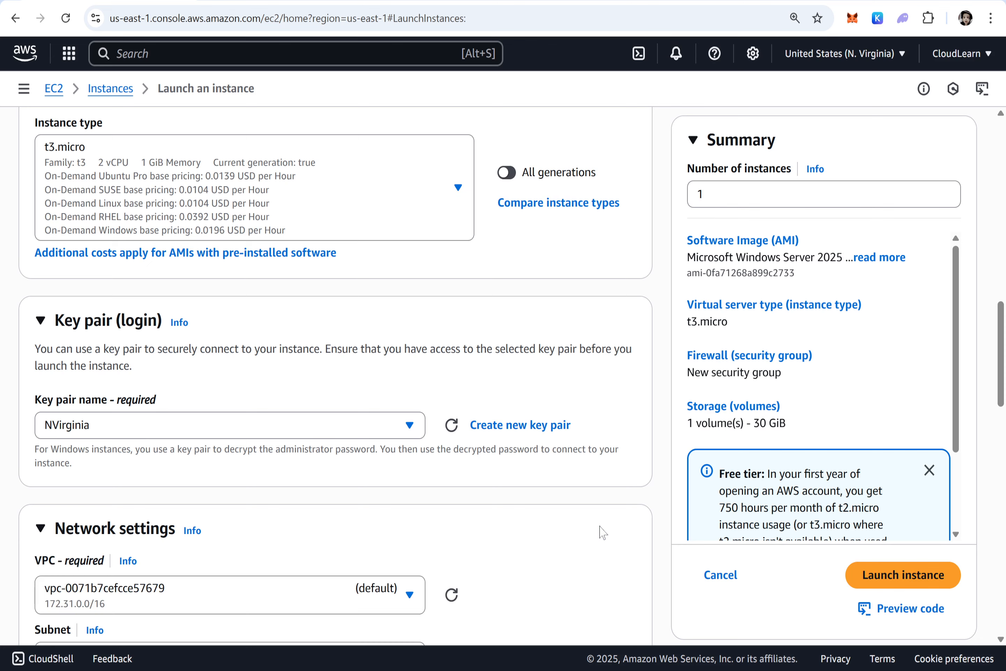
{"action": "scroll", "coordinate": [245, 409], "scroll_direction": "down", "scroll_amount": 6}
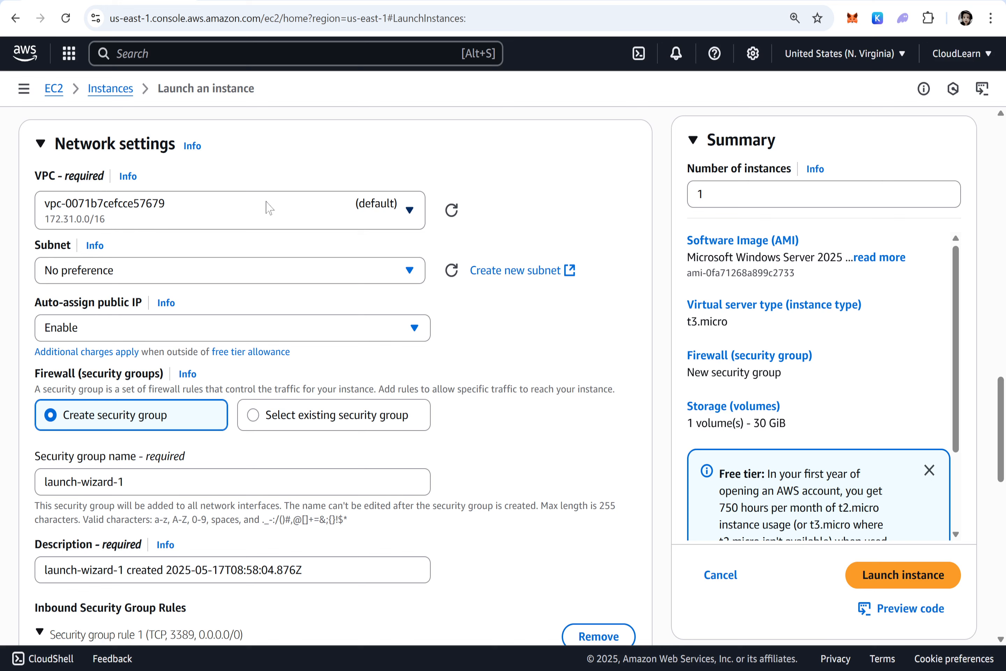
{"action": "left_click", "coordinate": [154, 220]}
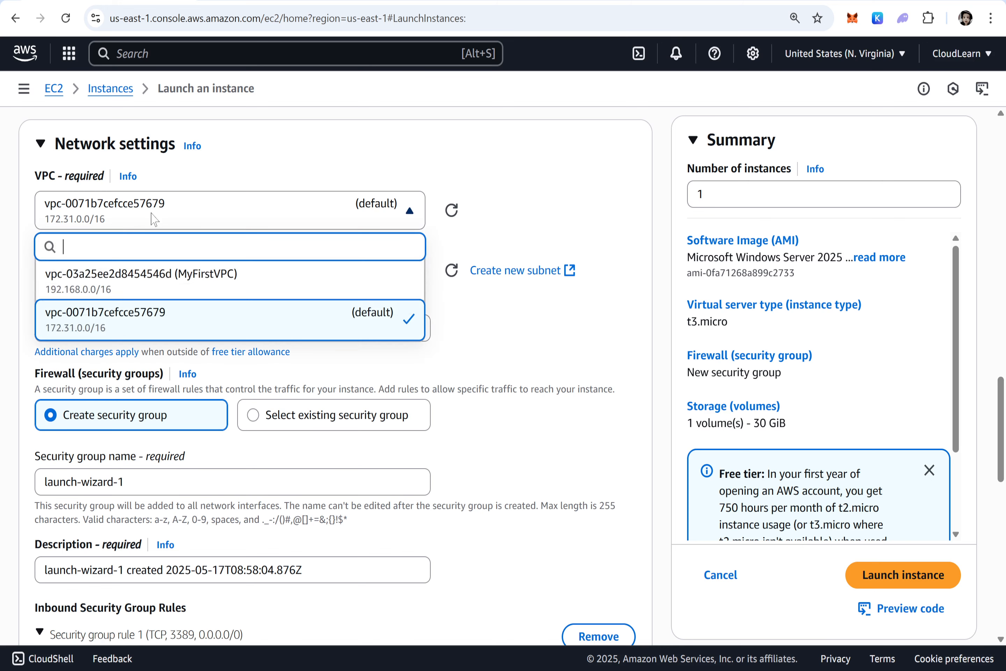
{"action": "left_click", "coordinate": [225, 272]}
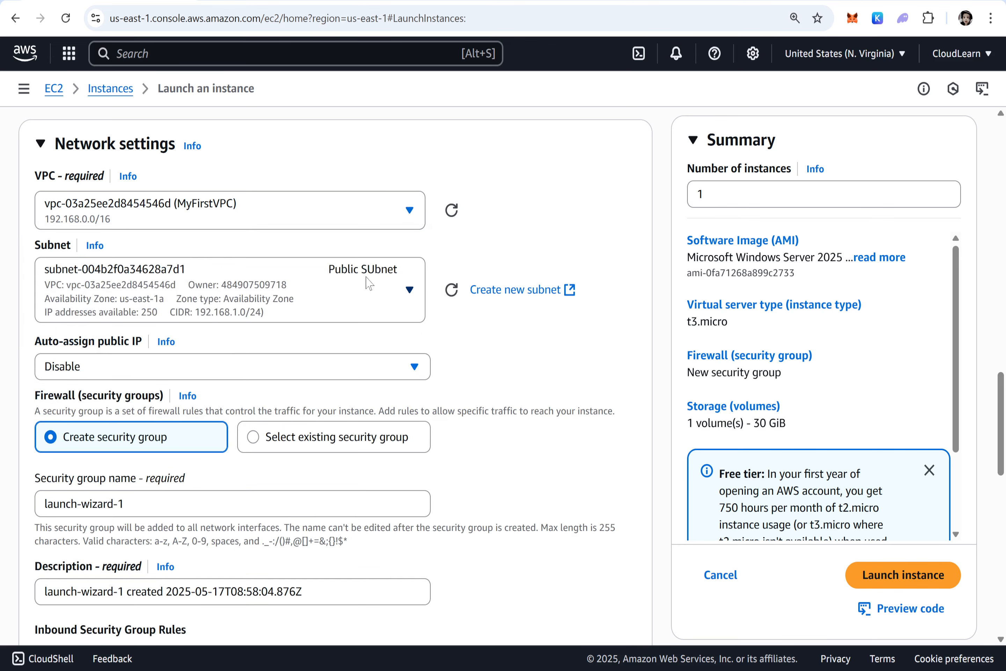
{"action": "left_click", "coordinate": [73, 375]}
{"action": "left_click", "coordinate": [72, 393]}
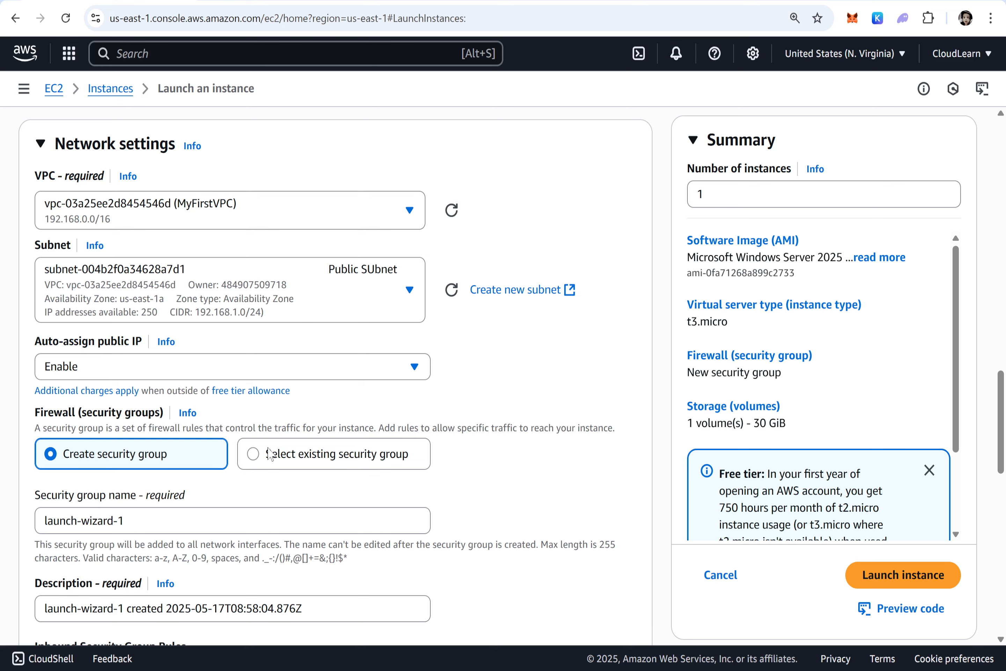
Attach the existing Windows RDP security group and launch the instance
{"action": "left_click", "coordinate": [256, 453]}
{"action": "left_click", "coordinate": [184, 533]}
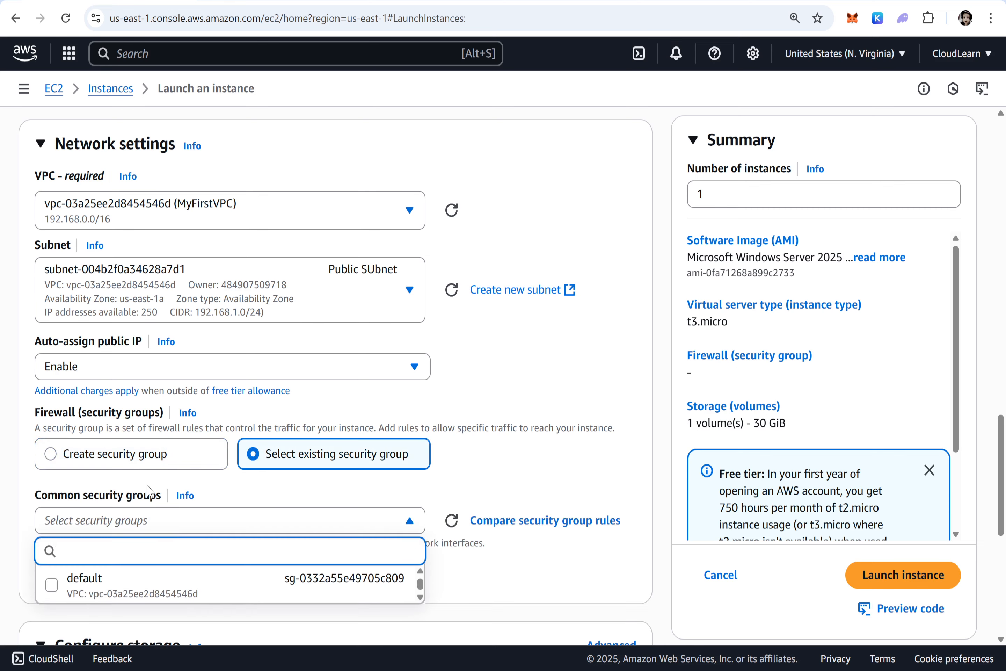
{"action": "scroll", "coordinate": [147, 502], "scroll_direction": "down", "scroll_amount": 4}
{"action": "scroll", "coordinate": [288, 449], "scroll_direction": "down", "scroll_amount": 1}
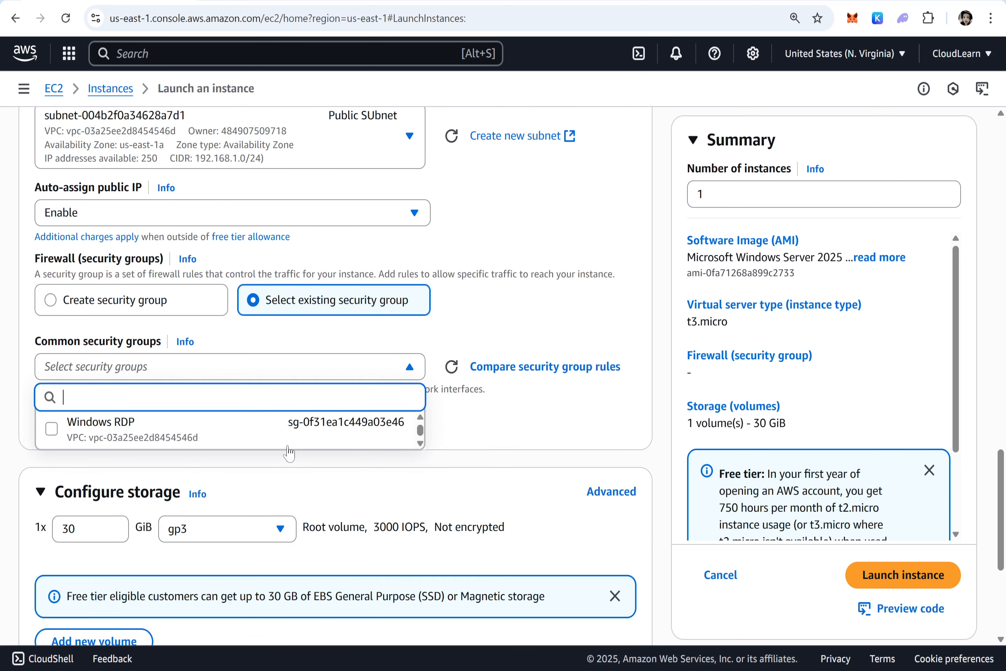
{"action": "left_click", "coordinate": [74, 434]}
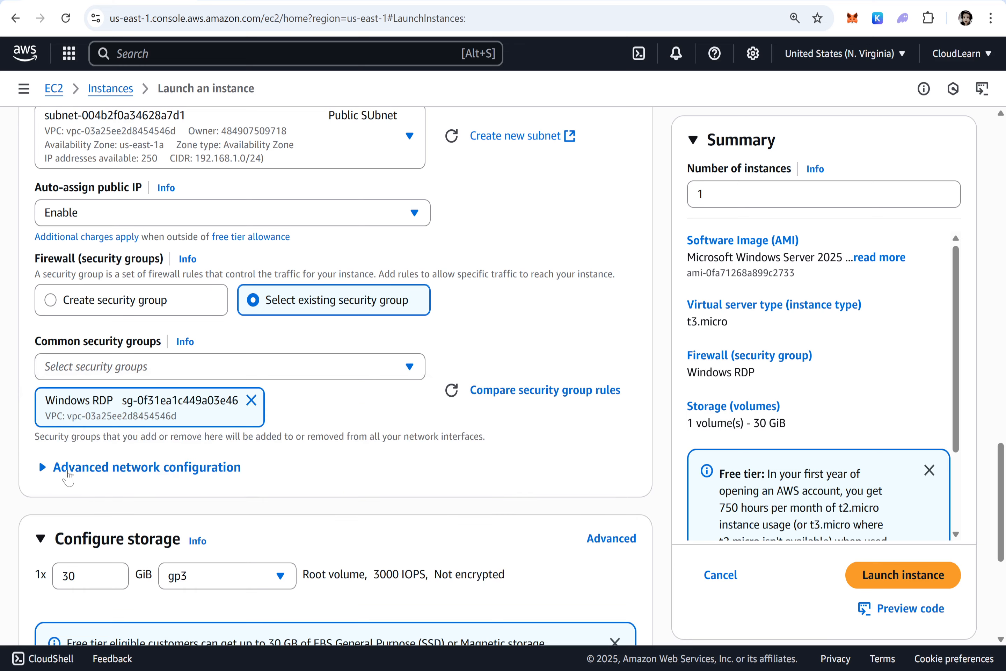
{"action": "scroll", "coordinate": [265, 404], "scroll_direction": "down", "scroll_amount": 4}
{"action": "scroll", "coordinate": [334, 364], "scroll_direction": "down", "scroll_amount": 4}
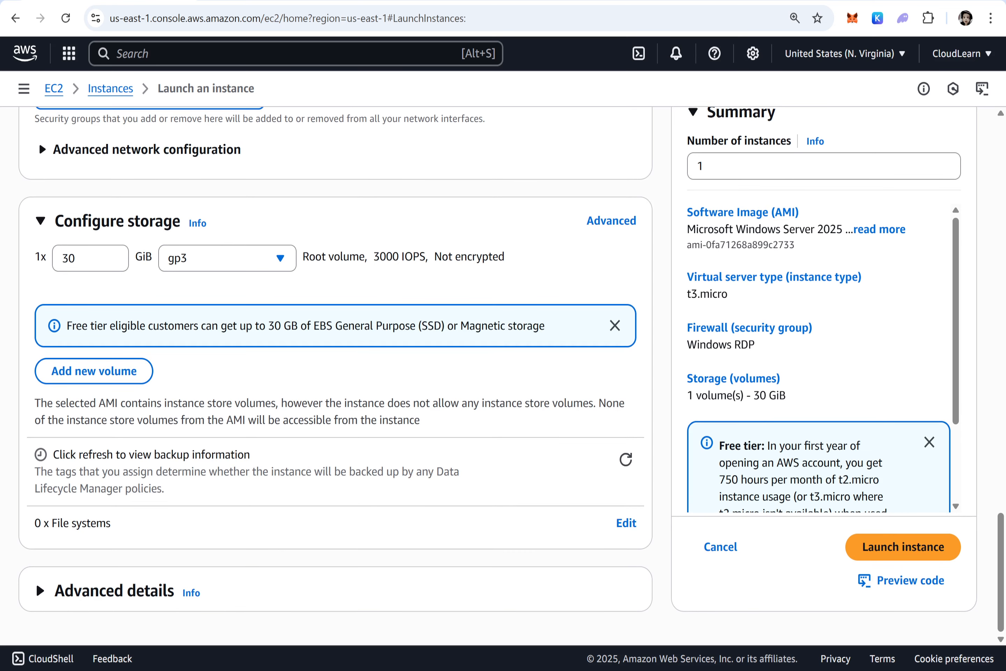
{"action": "left_click", "coordinate": [894, 552]}
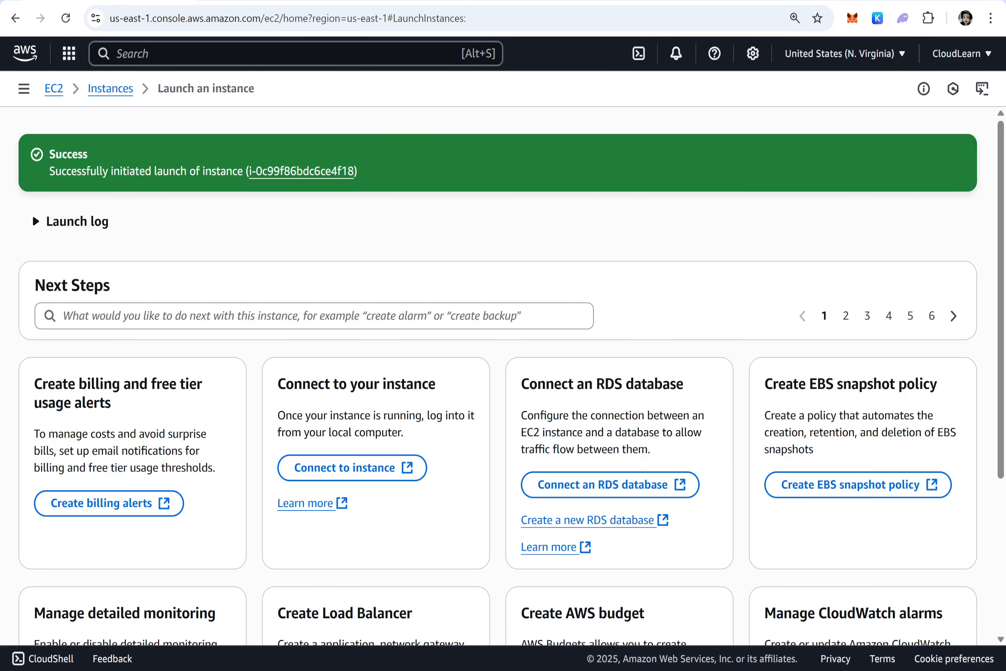
In the instances list, select BastionHost and copy its public IPv4 address 54.145.169.162
{"action": "scroll", "coordinate": [753, 303], "scroll_direction": "down", "scroll_amount": 5}
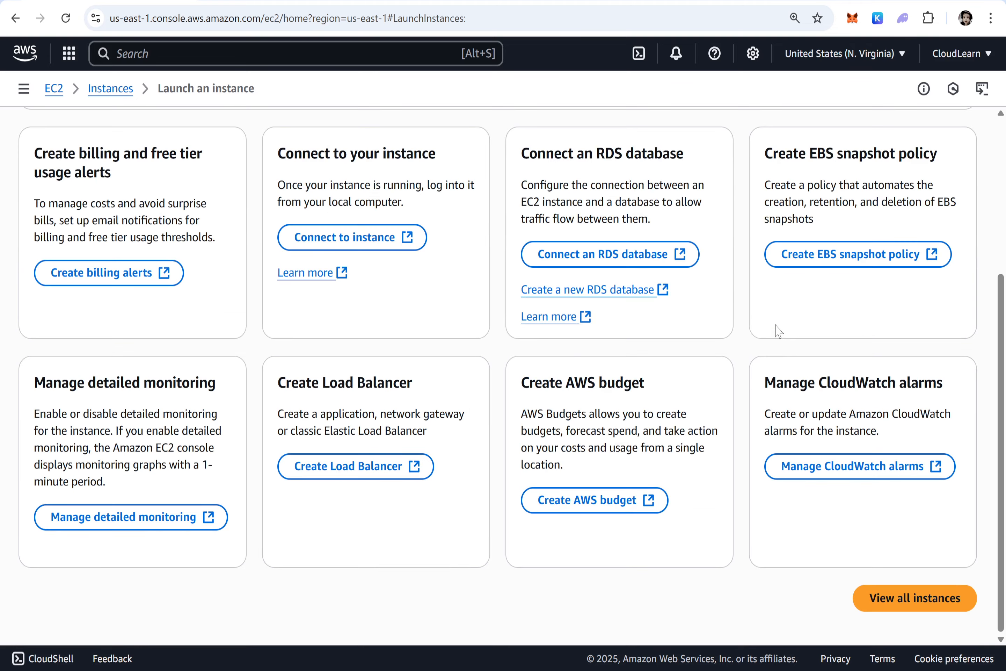
{"action": "left_click", "coordinate": [925, 598]}
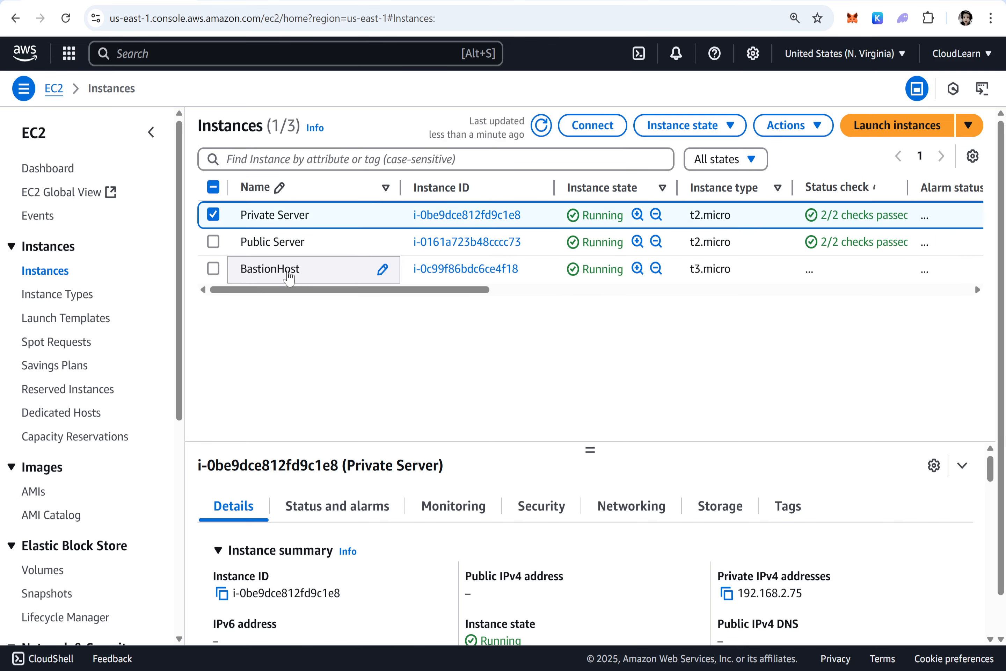
{"action": "left_click", "coordinate": [213, 269]}
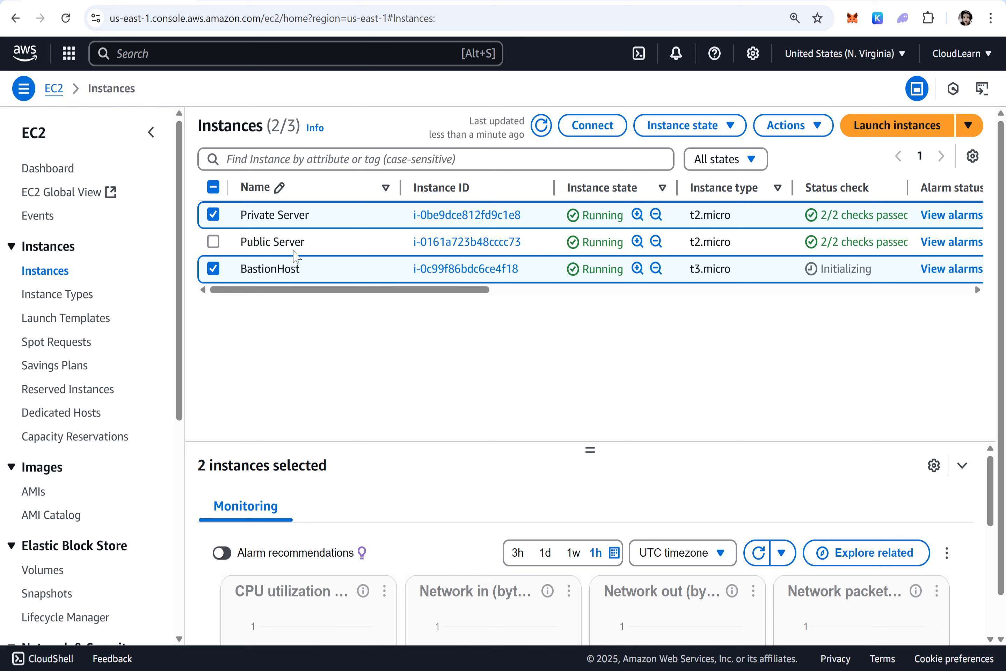
{"action": "left_click", "coordinate": [864, 263]}
{"action": "left_click_drag", "start_coordinate": [873, 265], "coordinate": [803, 267]}
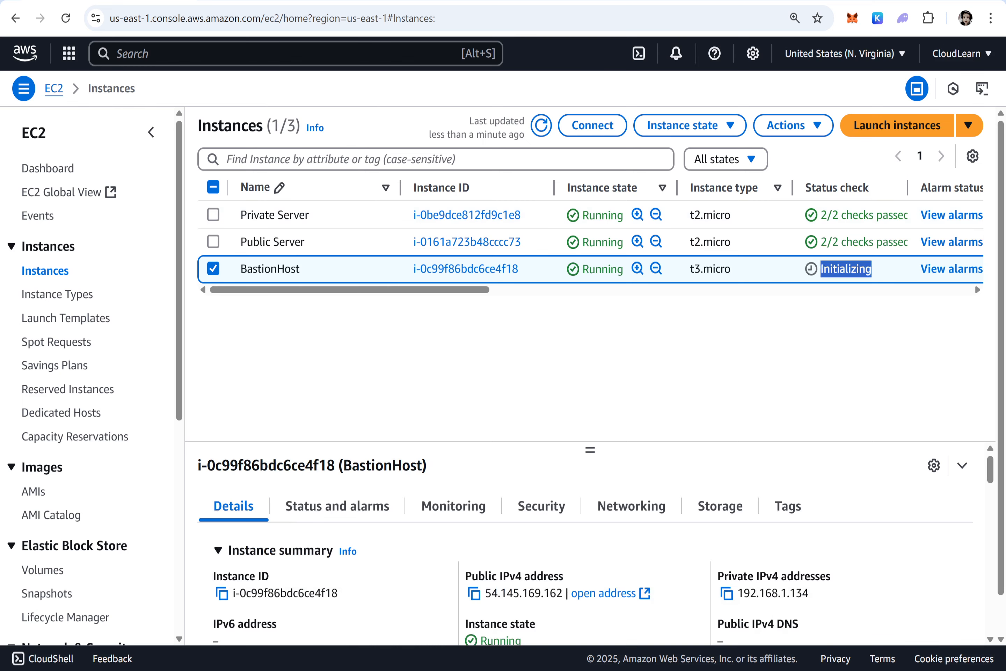
{"action": "left_click", "coordinate": [474, 593]}
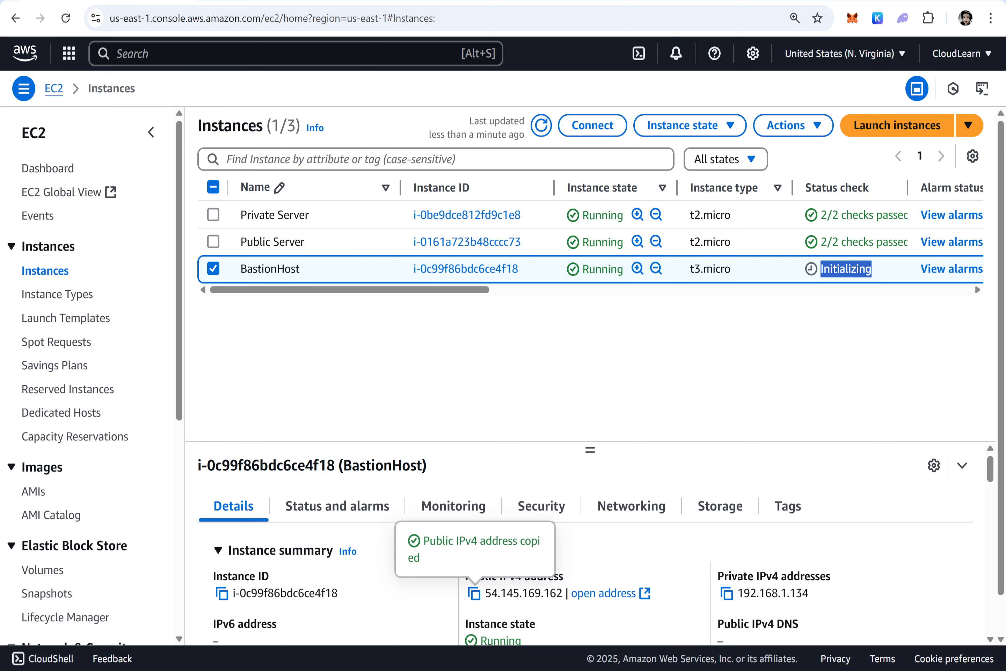
{"action": "key", "text": "alt+Tab"}
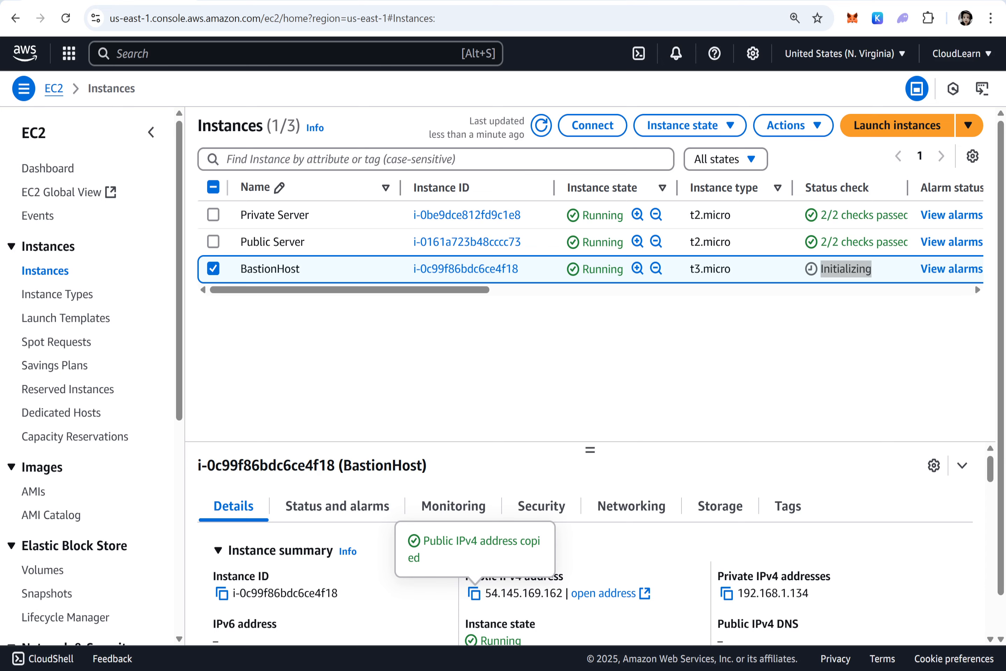
{"action": "key", "text": "alt+Tab"}
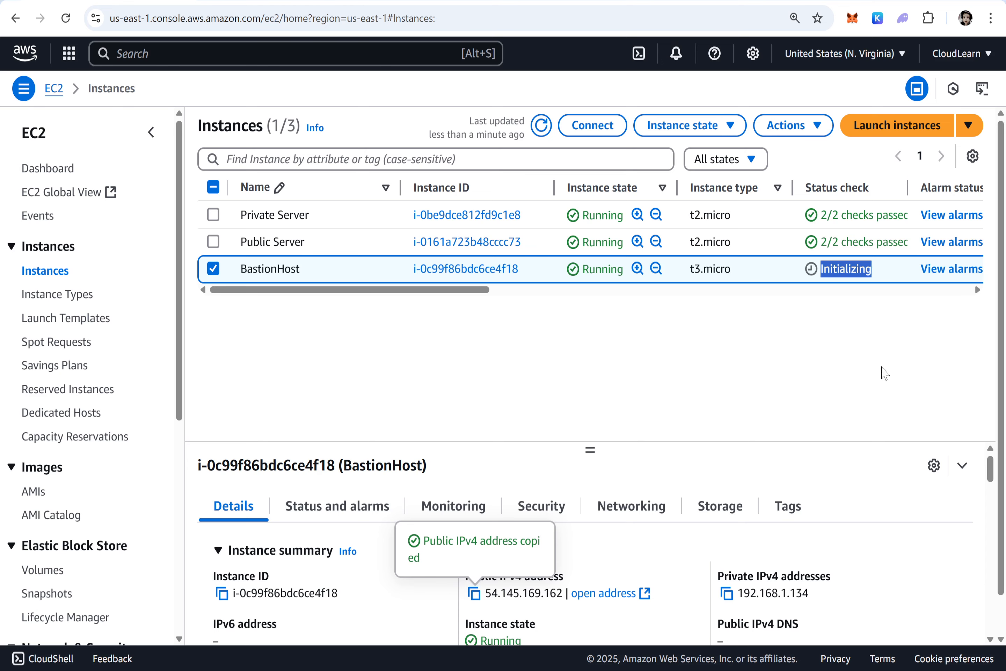
Add 'Public IP : 54.145.169.162' under the BastionHost heading in Notepad
{"action": "left_click", "coordinate": [714, 670]}
{"action": "type", "text": "Public  IP"}
{"action": "key", "text": "Tab"}
{"action": "type", "text": ":"}
{"action": "key", "text": "ctrl+v"}
{"action": "key", "text": "Return"}
{"action": "key", "text": "Return"}
{"action": "key", "text": "Return"}
{"action": "key", "text": "Return"}
{"action": "key", "text": "Return"}
{"action": "key", "text": "Return"}
{"action": "key", "text": "Return"}
{"action": "key", "text": "Return"}
{"action": "key", "text": "Return"}
{"action": "key", "text": "Return"}
{"action": "key", "text": "Return"}
{"action": "key", "text": "Return"}
{"action": "key", "text": "Return"}
{"action": "key", "text": "Return"}
{"action": "key", "text": "Return"}
{"action": "key", "text": "Return"}
{"action": "key", "text": "Return"}
{"action": "key", "text": "Return"}
Copy BastionHost's private IPv4 and record it as 'Private IP : 192.168.1.134'
{"action": "left_click", "coordinate": [11, 227]}
{"action": "left_click", "coordinate": [12, 203]}
{"action": "type", "text": "Privat"}
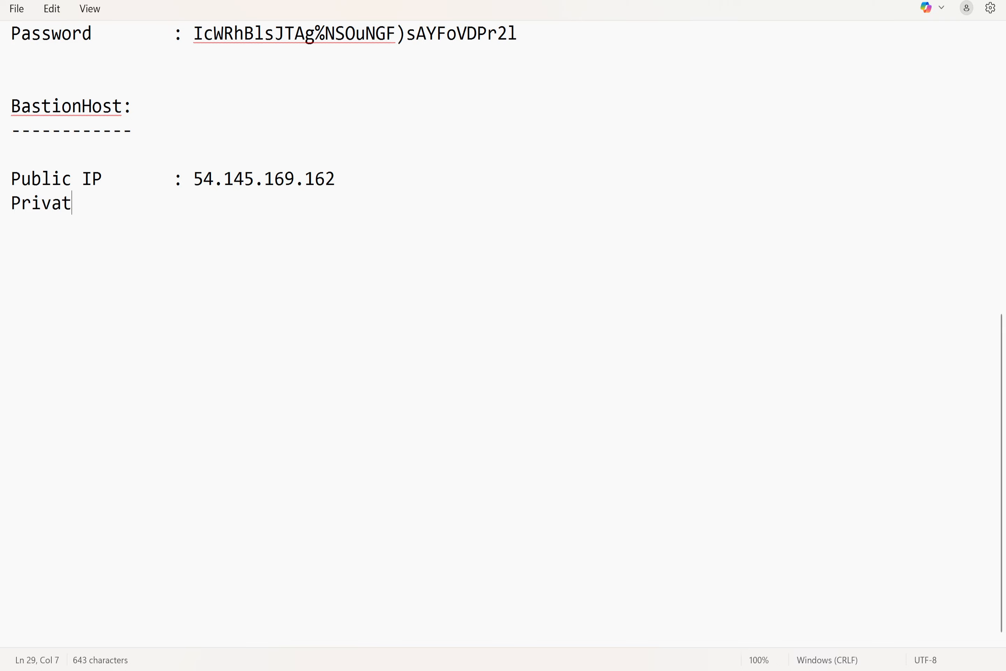
{"action": "type", "text": "e IP"}
{"action": "key", "text": "Tab"}
{"action": "type", "text": ":"}
{"action": "key", "text": "alt+Tab"}
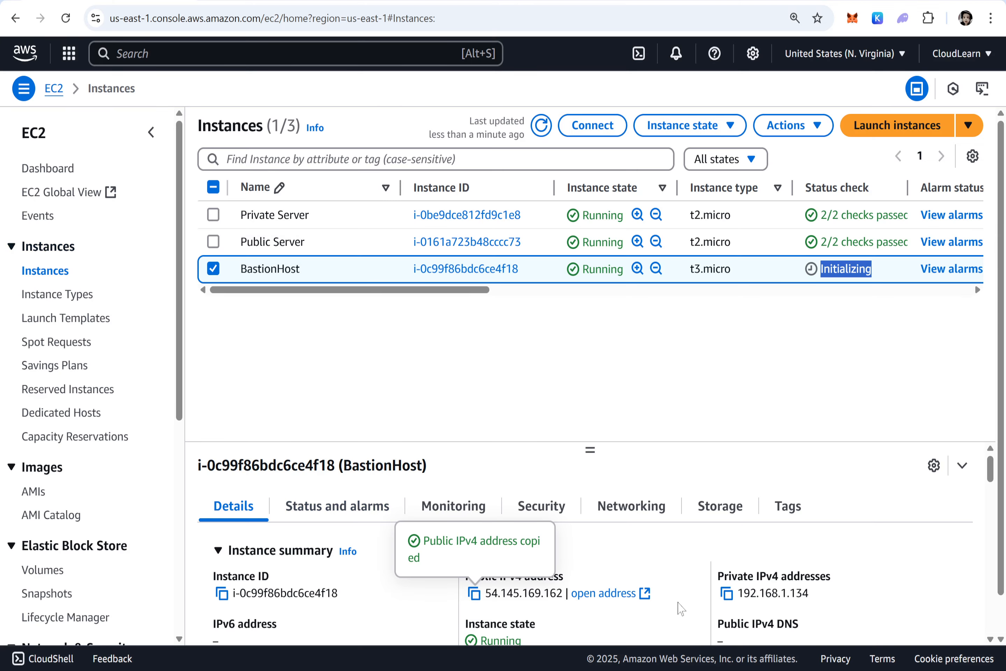
{"action": "left_click", "coordinate": [727, 593]}
{"action": "key", "text": "alt+Tab"}
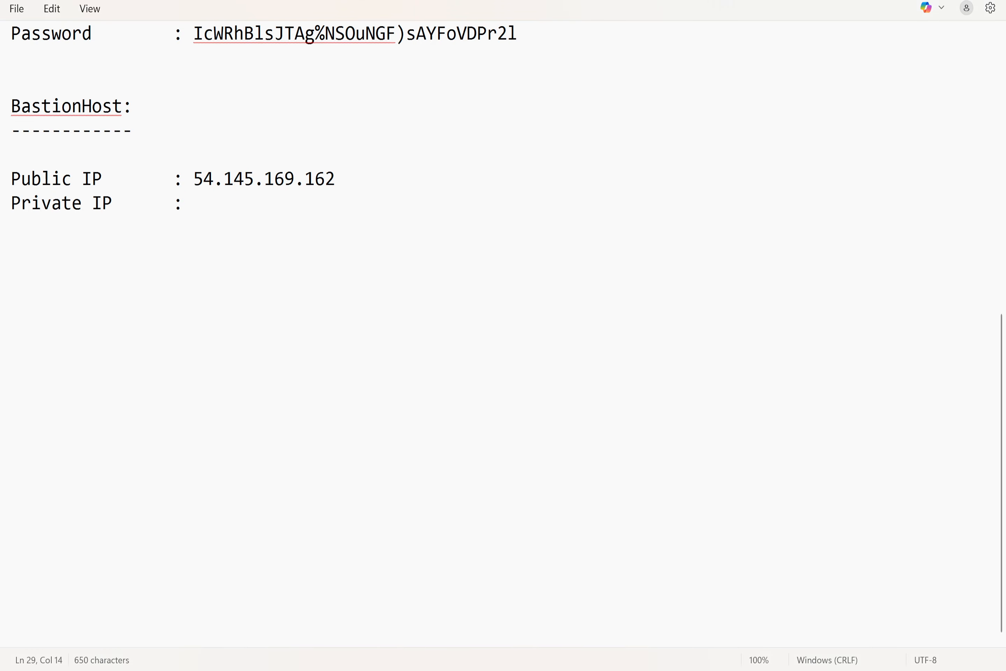
{"action": "key", "text": "ctrl+v"}
{"action": "scroll", "coordinate": [507, 327], "scroll_direction": "up", "scroll_amount": 2}
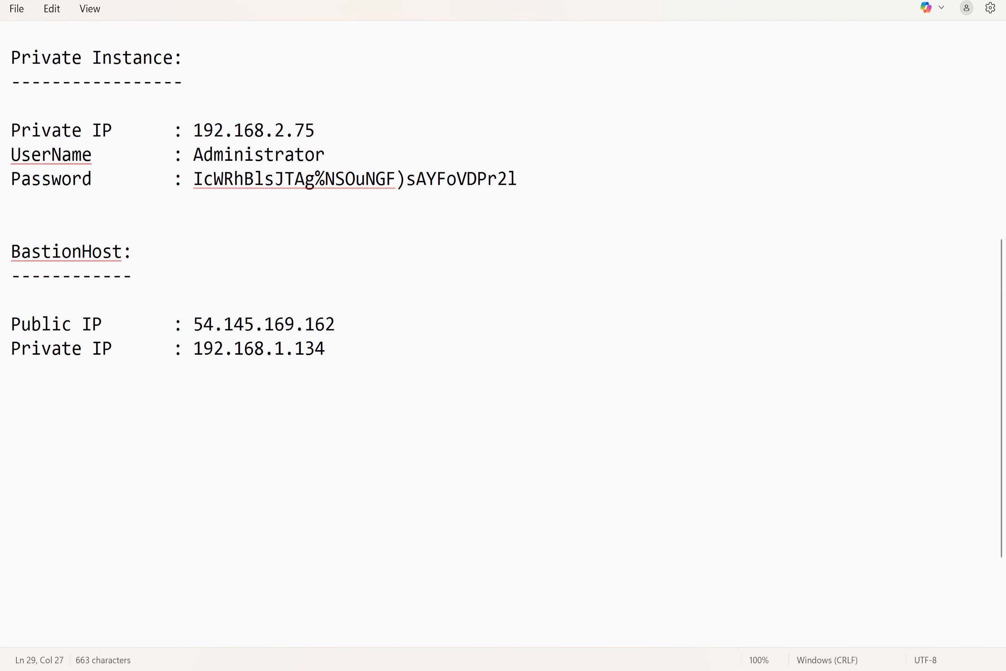
Add 'UserName : Administrator' and a 'Password :' label to the BastionHost notes
{"action": "key", "text": "Return"}
{"action": "type", "text": "UserNam"}
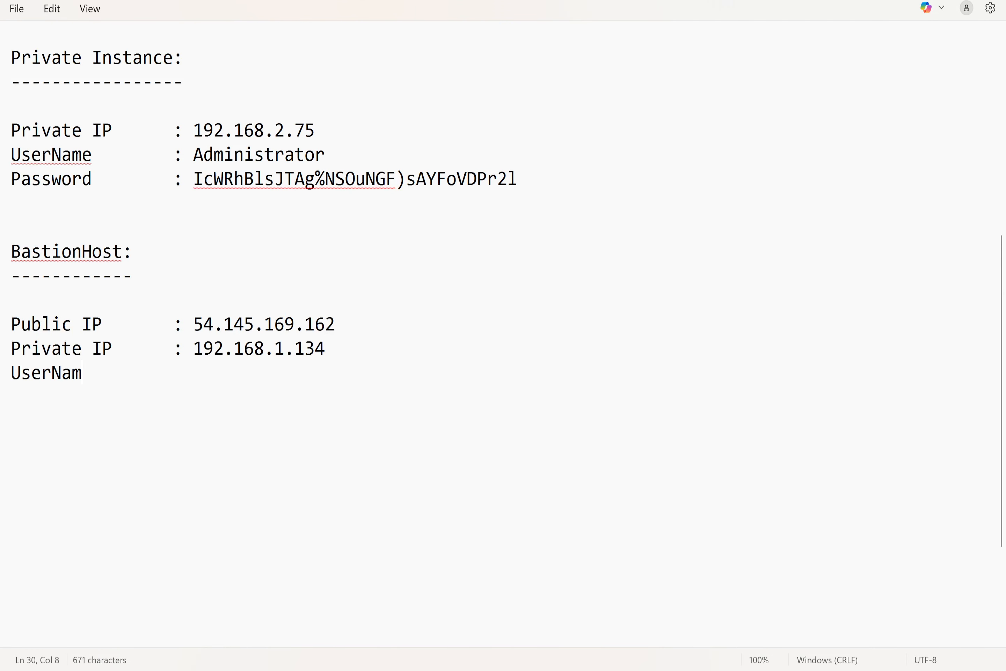
{"action": "type", "text": "e"}
{"action": "key", "text": "Tab"}
{"action": "type", "text": ":"}
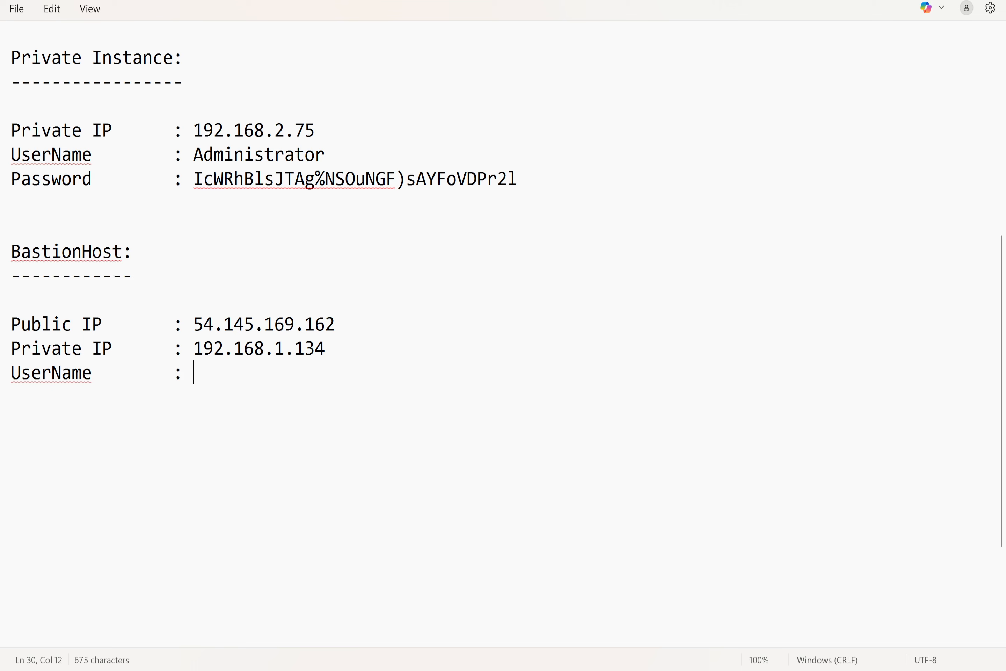
{"action": "key", "text": "alt+Tab"}
{"action": "key", "text": "alt+Tab"}
{"action": "type", "text": "Administrato"}
{"action": "type", "text": "r"}
{"action": "key", "text": "Return"}
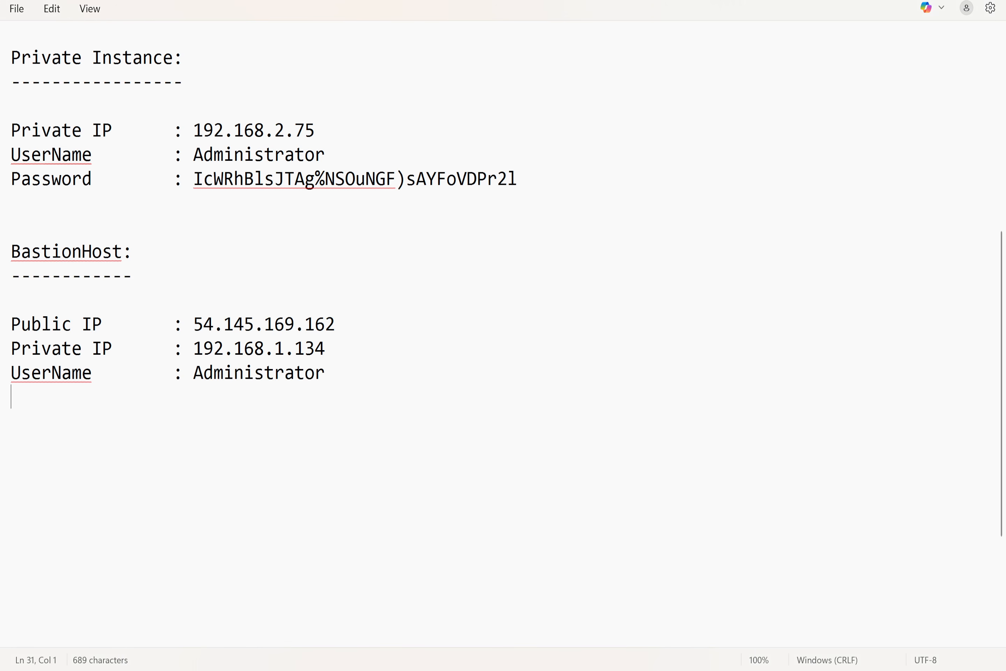
{"action": "type", "text": "Password"}
{"action": "key", "text": "Tab"}
{"action": "type", "text": ":"}
{"action": "key", "text": "alt+Tab"}
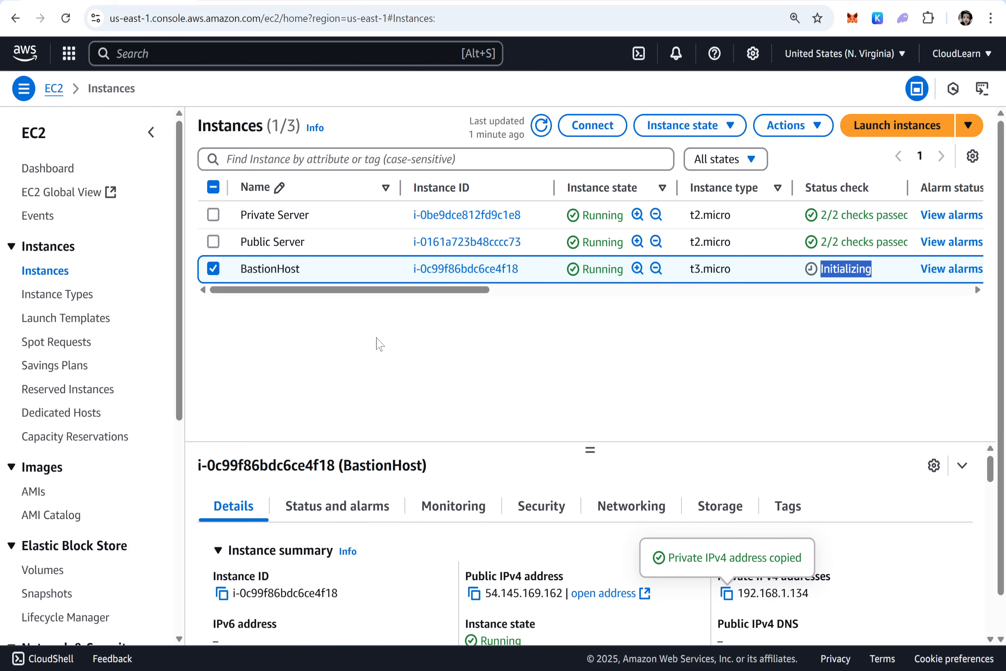
{"action": "left_click", "coordinate": [346, 321]}
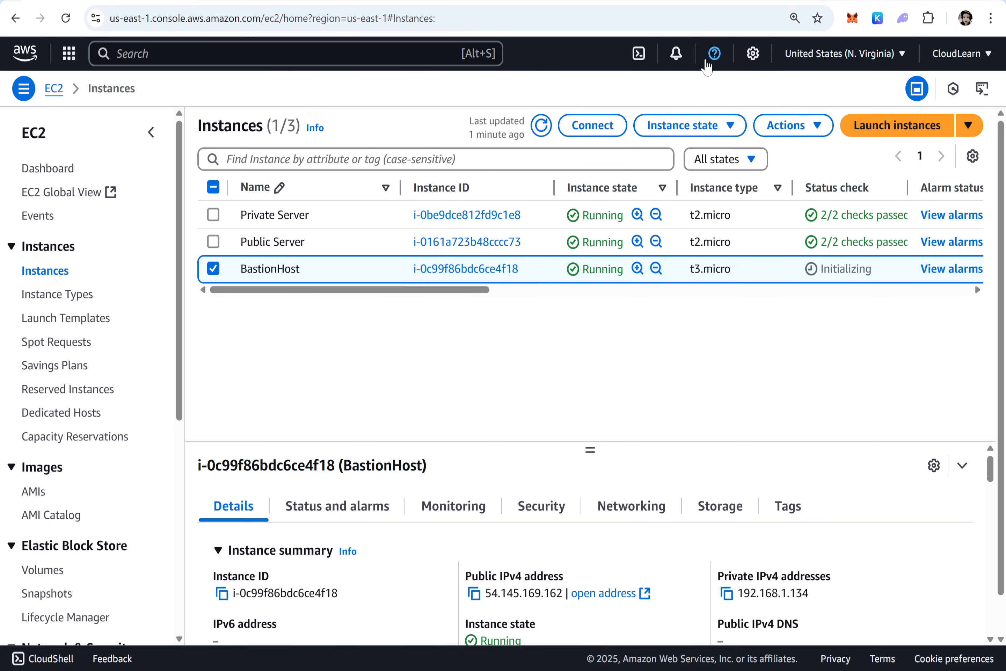
{"action": "left_click", "coordinate": [593, 125]}
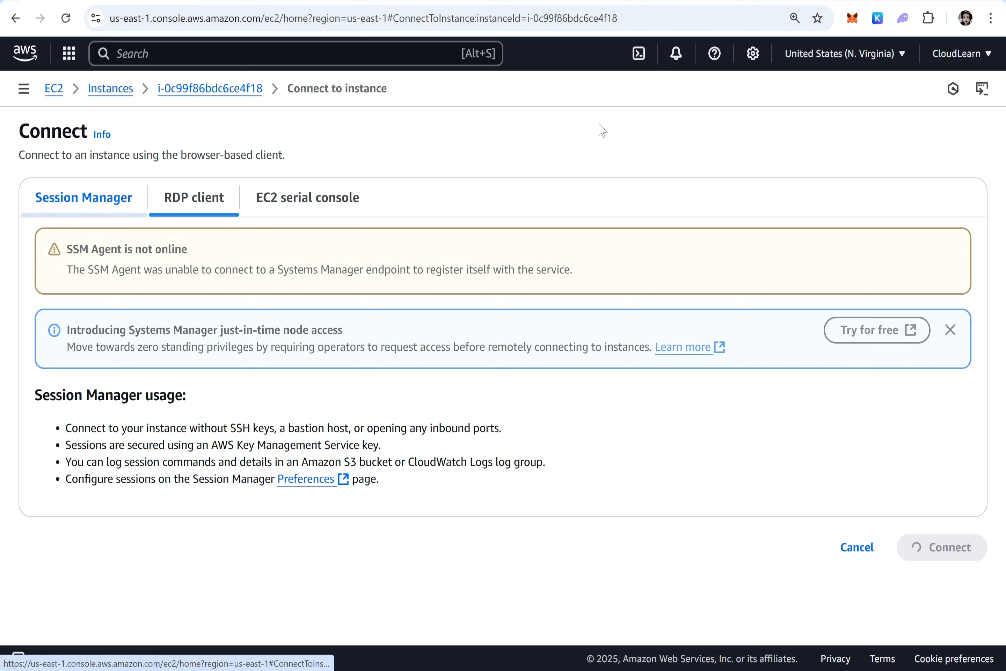
{"action": "left_click", "coordinate": [208, 200]}
{"action": "scroll", "coordinate": [139, 561], "scroll_direction": "down", "scroll_amount": 2}
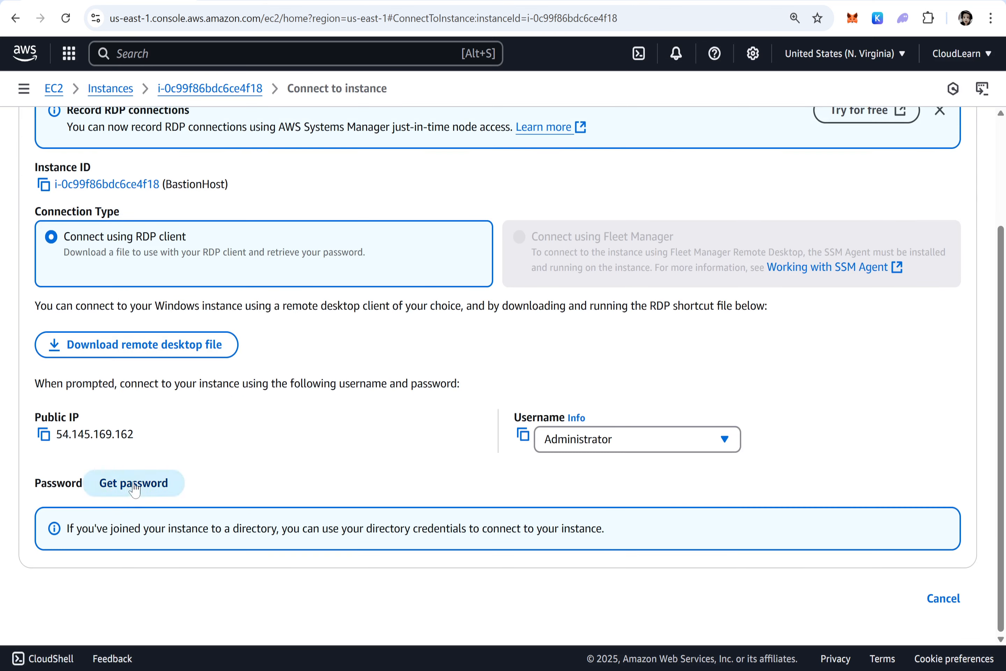
{"action": "left_click", "coordinate": [136, 490]}
{"action": "left_click_drag", "start_coordinate": [618, 216], "coordinate": [11, 247]}
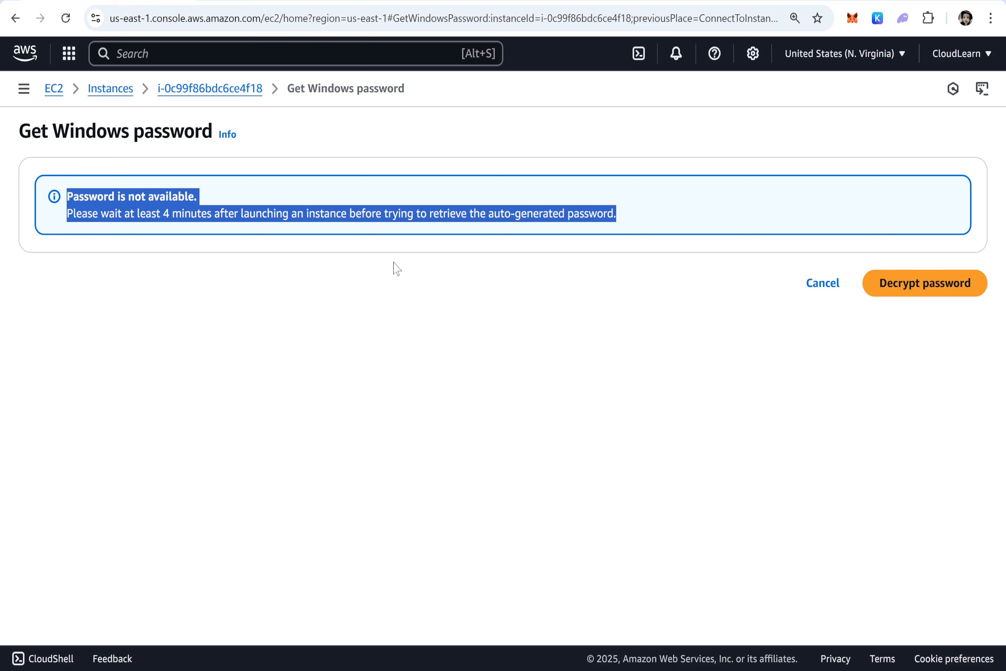
{"action": "left_click", "coordinate": [824, 284]}
{"action": "scroll", "coordinate": [678, 316], "scroll_direction": "down", "scroll_amount": 3}
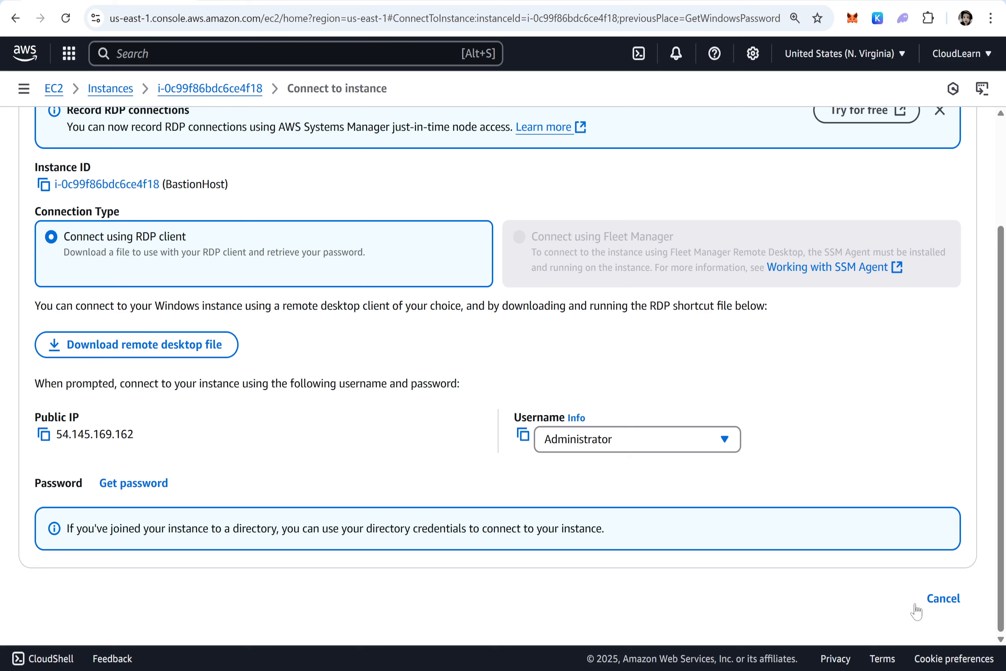
{"action": "left_click", "coordinate": [929, 602]}
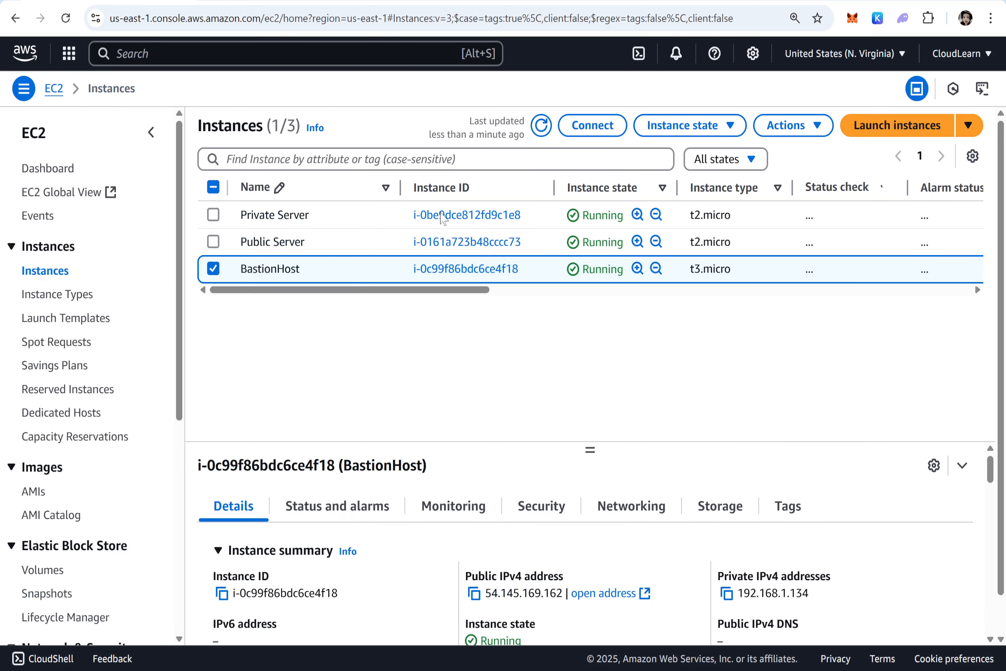
Refresh the instances twice, keep only BastionHost (still Initializing) selected, and open Connect
{"action": "left_click", "coordinate": [543, 126]}
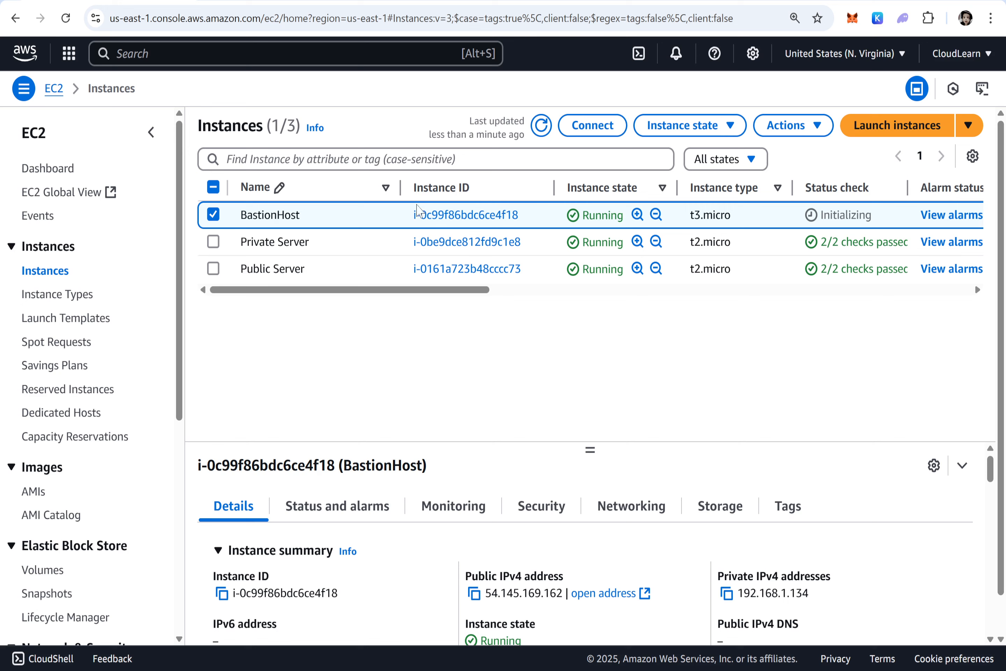
{"action": "left_click_drag", "start_coordinate": [877, 222], "coordinate": [825, 204]}
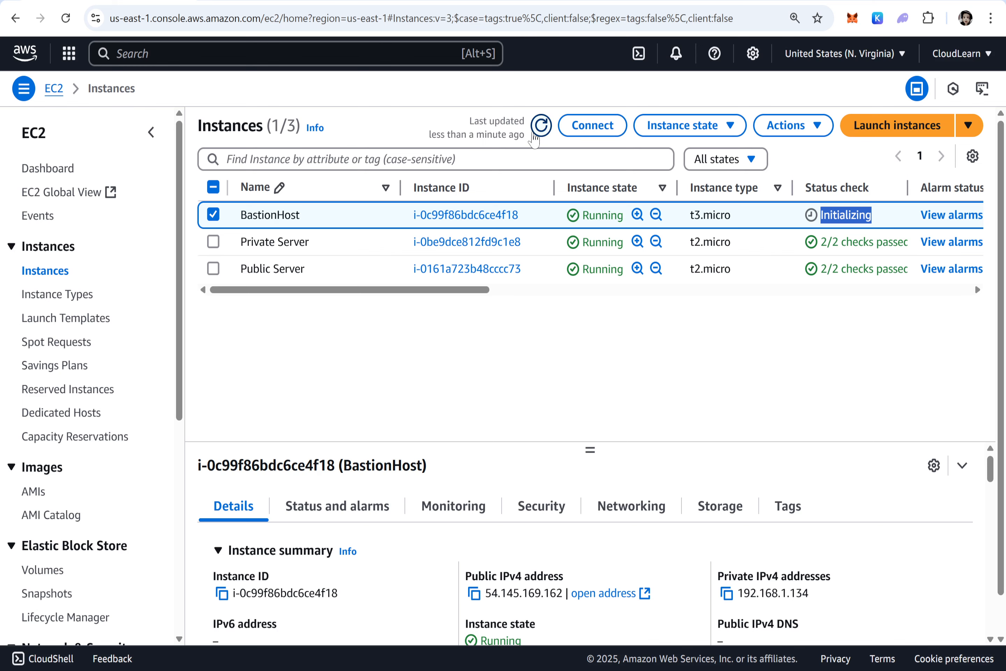
{"action": "left_click", "coordinate": [539, 126]}
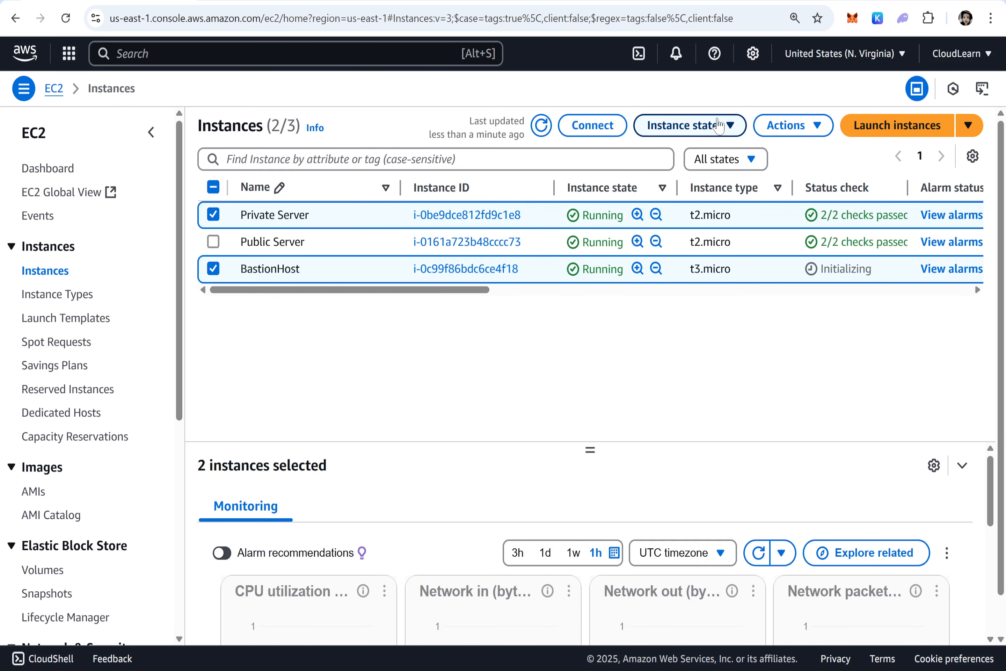
{"action": "left_click", "coordinate": [214, 214]}
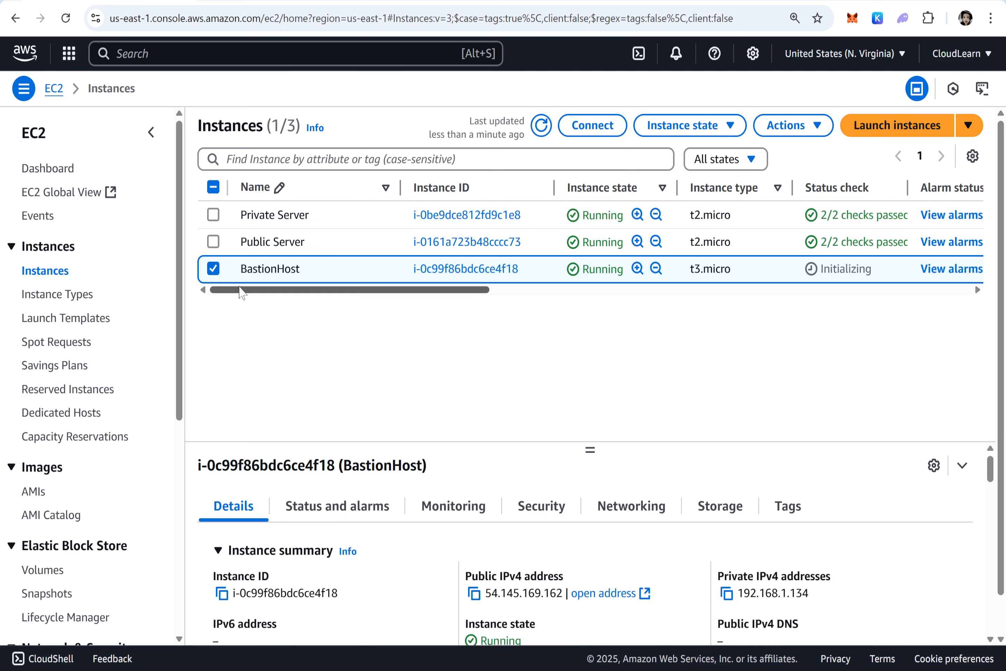
{"action": "left_click", "coordinate": [590, 126]}
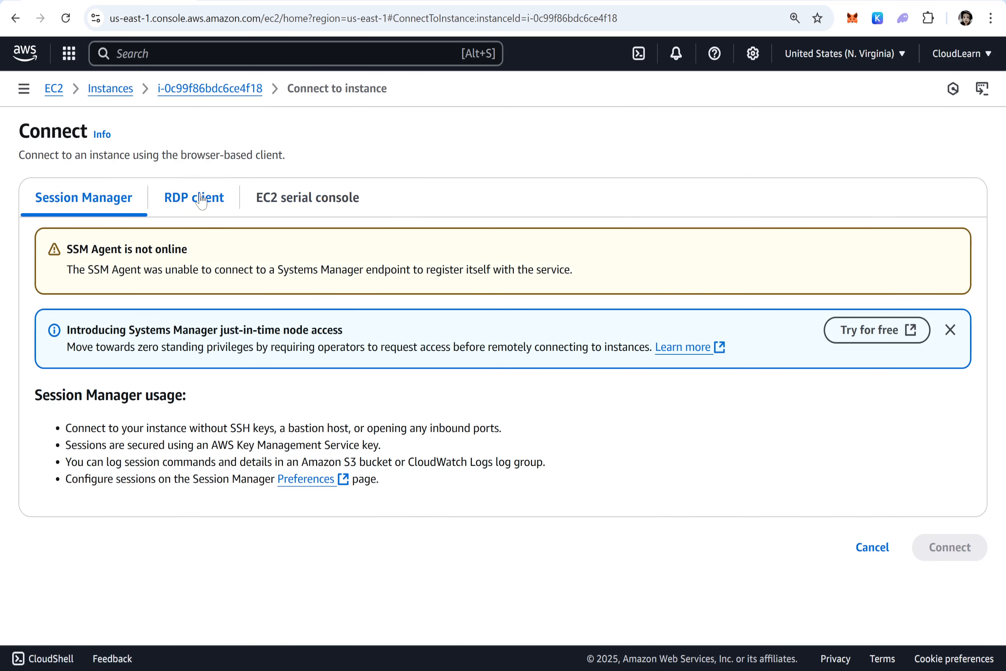
Decrypt BastionHost's RDP password with NVirginia.pem and copy it
{"action": "left_click", "coordinate": [199, 198]}
{"action": "left_click", "coordinate": [117, 624]}
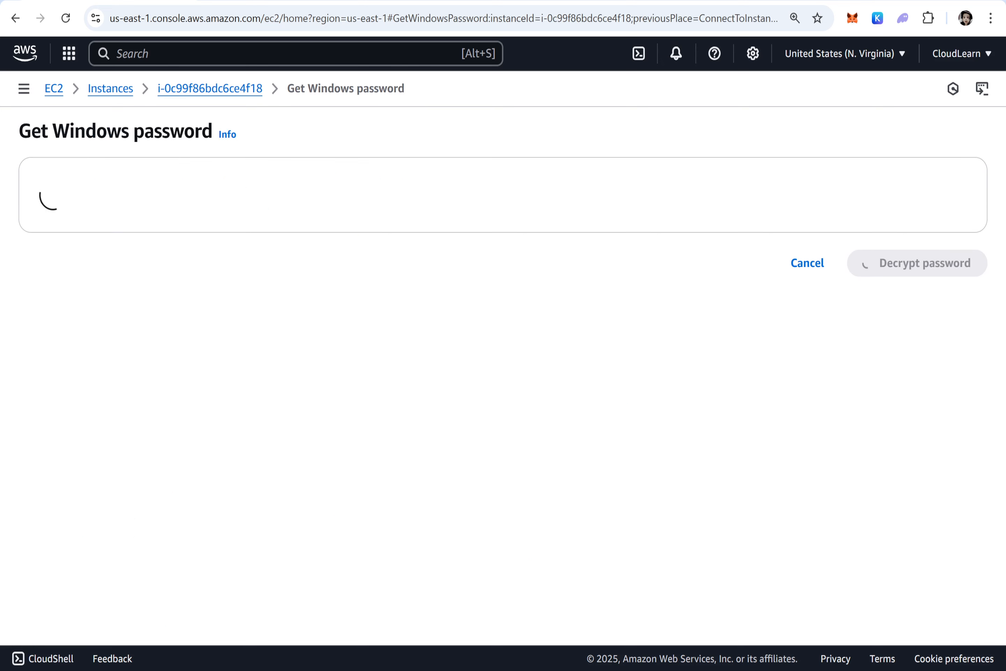
{"action": "left_click", "coordinate": [111, 348]}
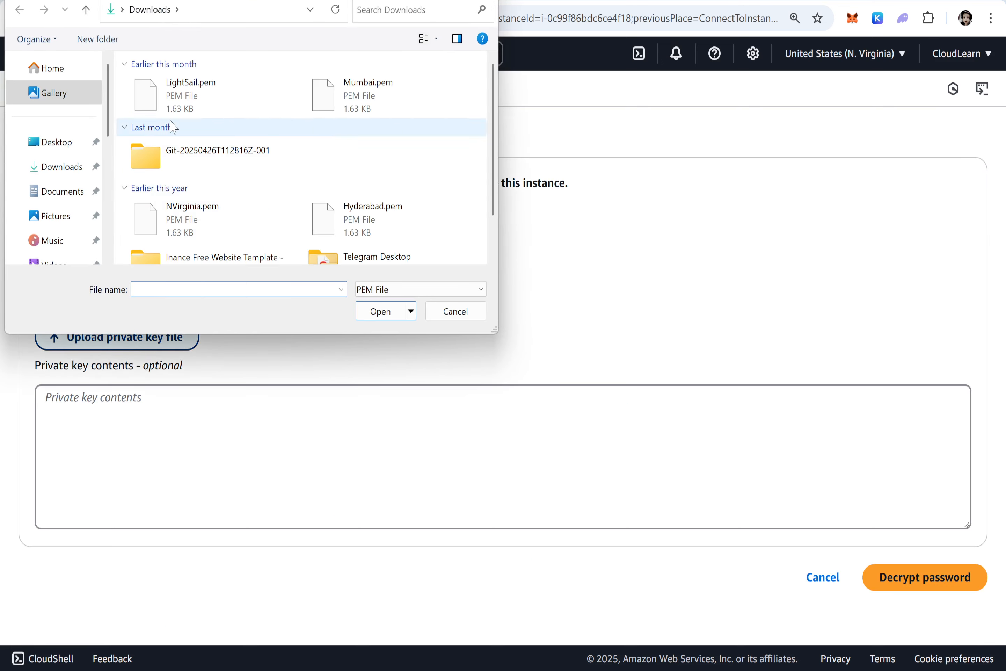
{"action": "double_click", "coordinate": [172, 210]}
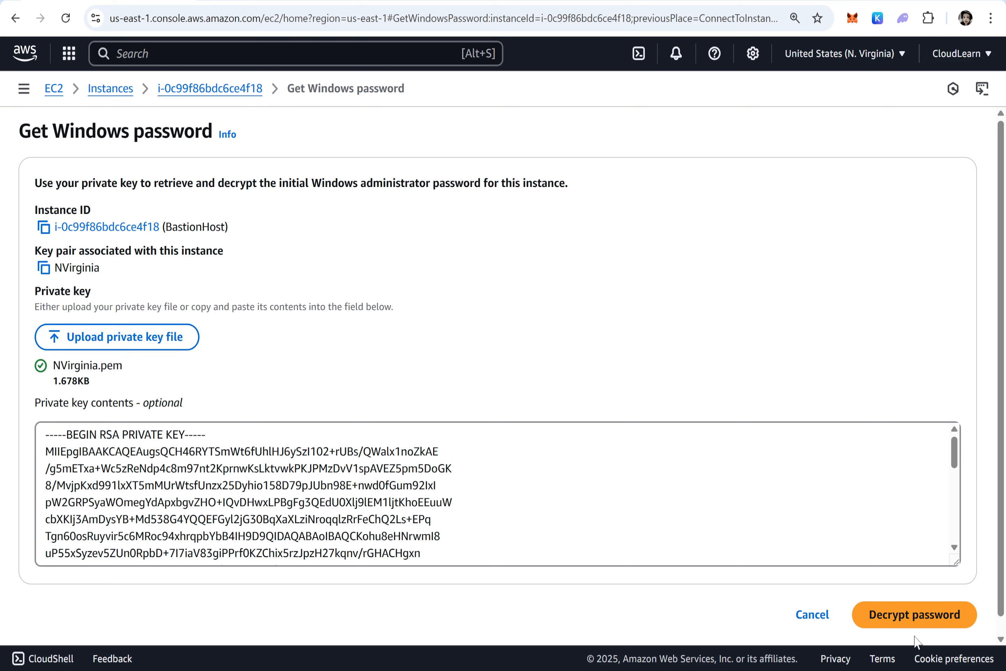
{"action": "left_click", "coordinate": [915, 615]}
{"action": "scroll", "coordinate": [173, 565], "scroll_direction": "down", "scroll_amount": 4}
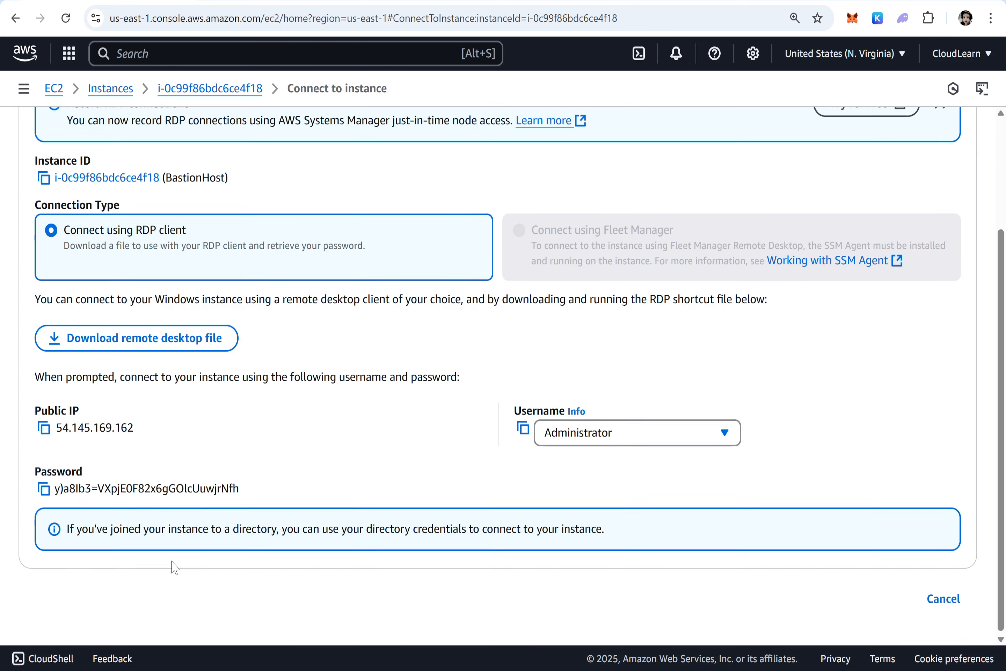
{"action": "left_click", "coordinate": [44, 488]}
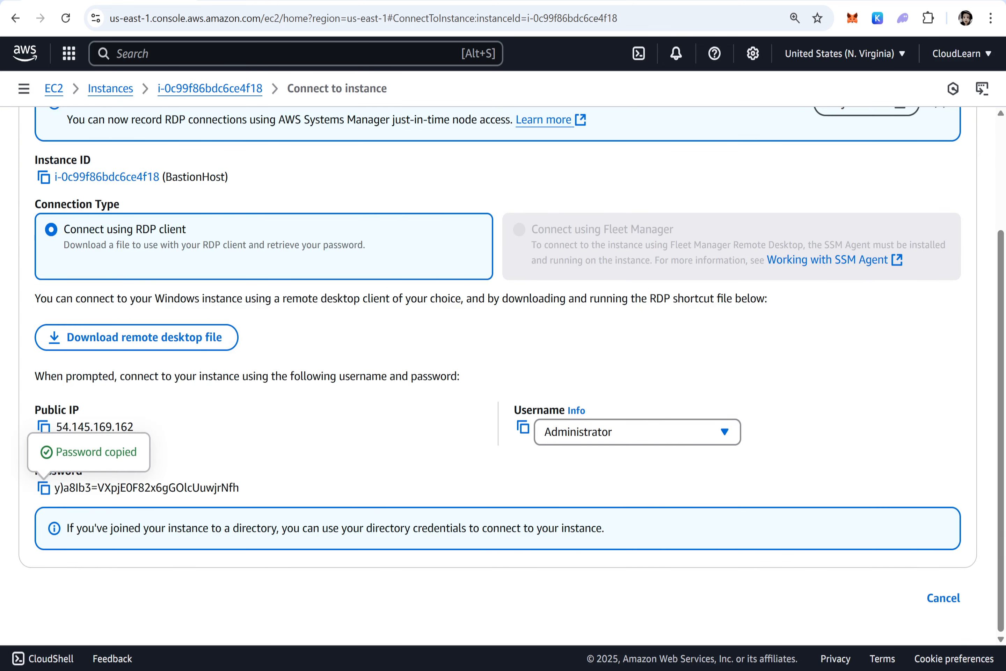
Paste the password onto BastionHost's Password line in Notepad
{"action": "key", "text": "alt+Tab"}
{"action": "key", "text": "ctrl+v"}
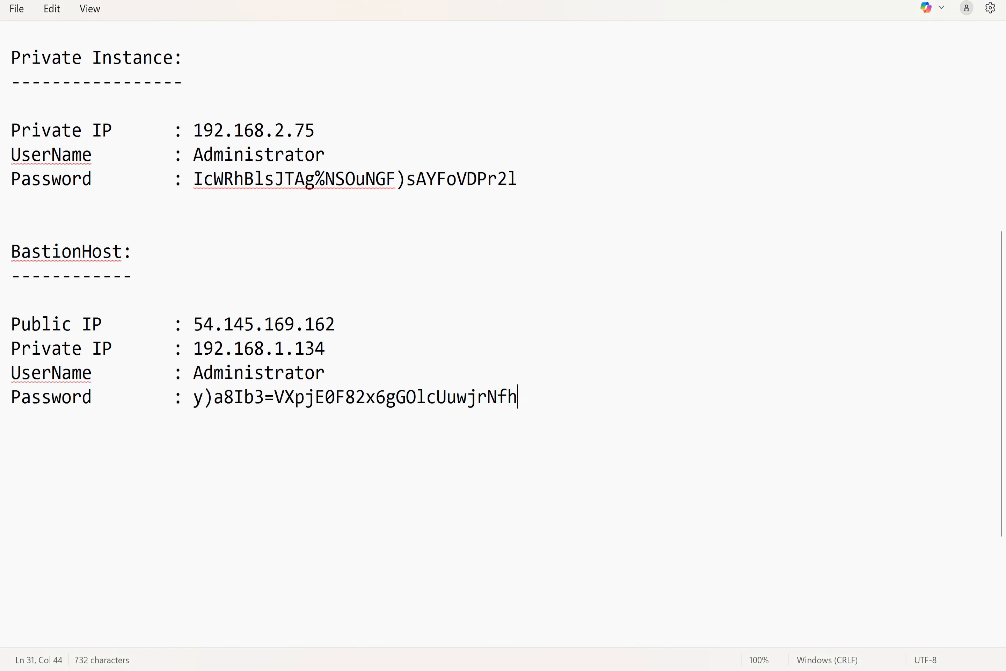
{"action": "key", "text": "alt+Tab"}
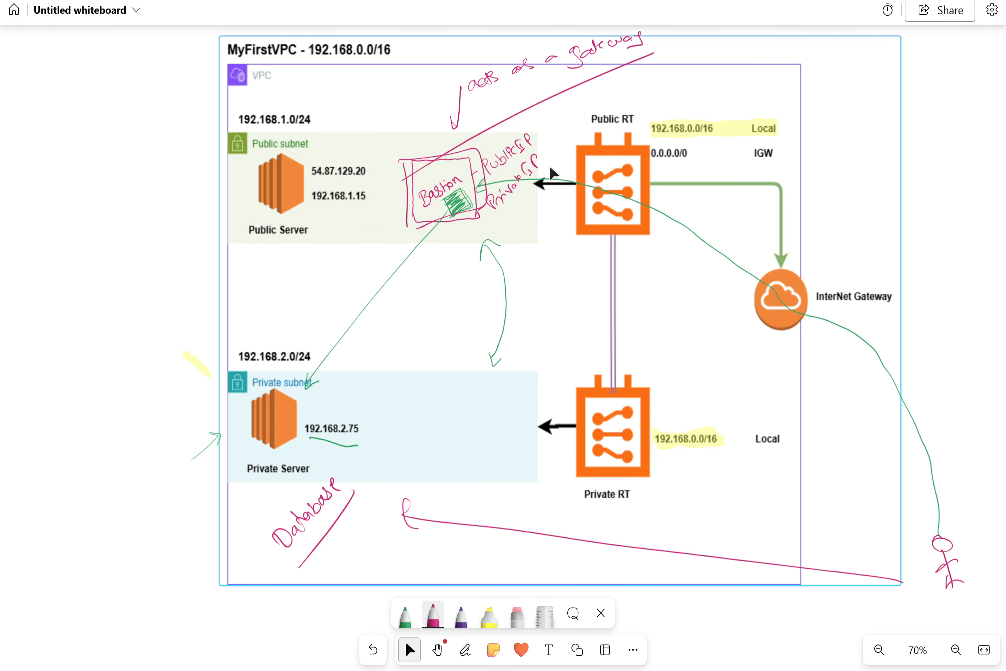
Undo the gateway note, outer box, long arrow, Database note and the yellow and green marks
{"action": "key", "text": "ctrl+z"}
{"action": "key", "text": "ctrl+z"}
{"action": "key", "text": "ctrl+z"}
{"action": "key", "text": "ctrl+z"}
{"action": "key", "text": "ctrl+z"}
{"action": "key", "text": "ctrl+z"}
{"action": "key", "text": "ctrl+z"}
{"action": "key", "text": "ctrl+z"}
{"action": "key", "text": "ctrl+z"}
{"action": "key", "text": "ctrl+z"}
{"action": "key", "text": "ctrl+z"}
{"action": "key", "text": "ctrl+z"}
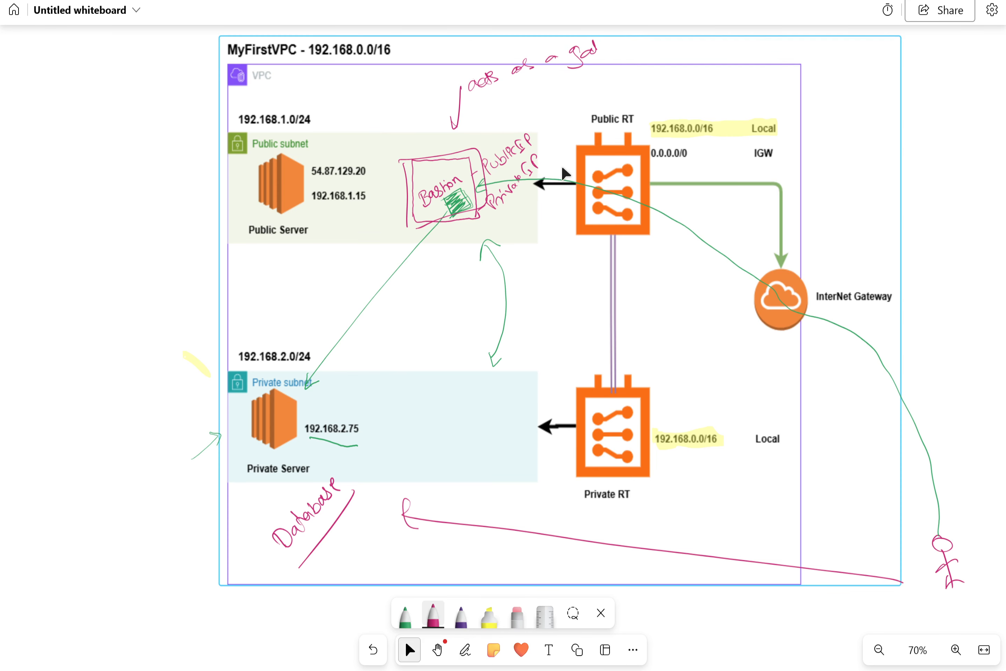
{"action": "key", "text": "ctrl+z"}
{"action": "key", "text": "ctrl+z"}
{"action": "key", "text": "ctrl+z"}
{"action": "key", "text": "ctrl+z"}
{"action": "key", "text": "ctrl+z"}
{"action": "key", "text": "ctrl+z"}
{"action": "key", "text": "ctrl+z"}
{"action": "key", "text": "ctrl+z"}
{"action": "key", "text": "ctrl+z"}
{"action": "key", "text": "ctrl+z"}
{"action": "key", "text": "ctrl+z"}
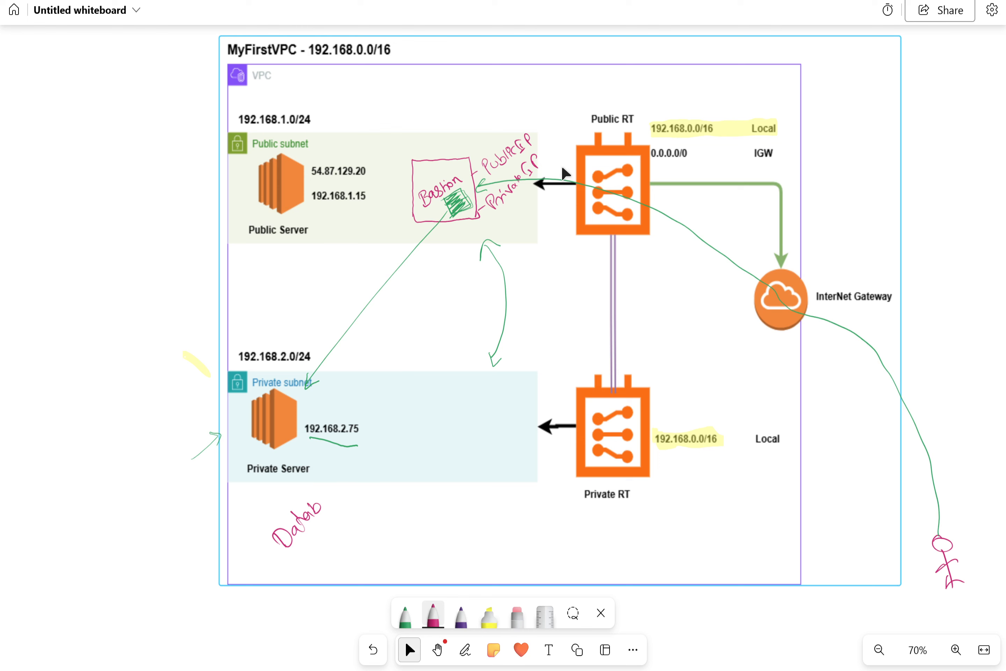
{"action": "key", "text": "ctrl+z"}
{"action": "key", "text": "ctrl+z"}
{"action": "key", "text": "ctrl+z"}
{"action": "key", "text": "ctrl+z"}
{"action": "key", "text": "ctrl+z"}
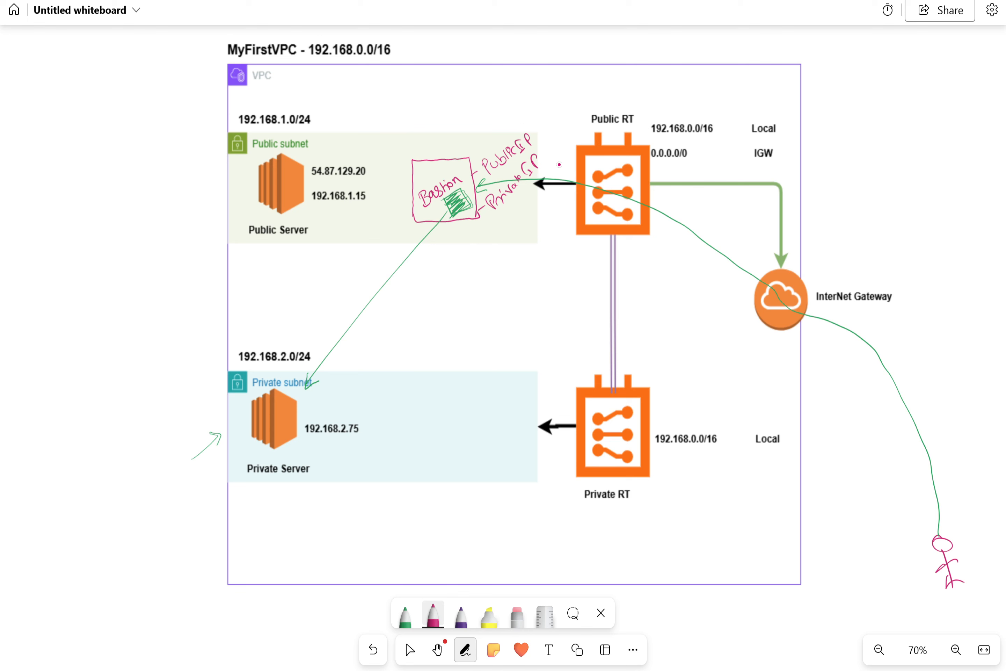
Draw a pink route from the user via the Internet Gateway to Bastion, then down to Private Server
{"action": "mouse_move", "coordinate": [938, 537]}
{"action": "left_mouse_down"}
{"action": "mouse_move", "coordinate": [934, 493]}
{"action": "mouse_move", "coordinate": [813, 323]}
{"action": "mouse_move", "coordinate": [571, 196]}
{"action": "mouse_move", "coordinate": [481, 186]}
{"action": "left_mouse_up"}
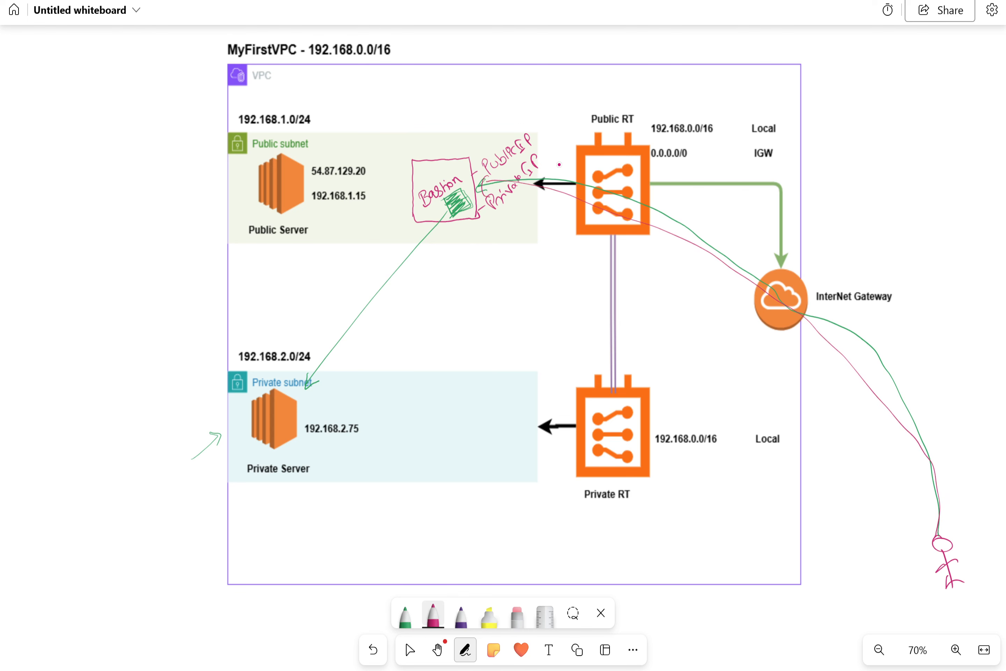
{"action": "mouse_move", "coordinate": [454, 226]}
{"action": "left_mouse_down"}
{"action": "mouse_move", "coordinate": [433, 317]}
{"action": "mouse_move", "coordinate": [330, 415]}
{"action": "left_mouse_up"}
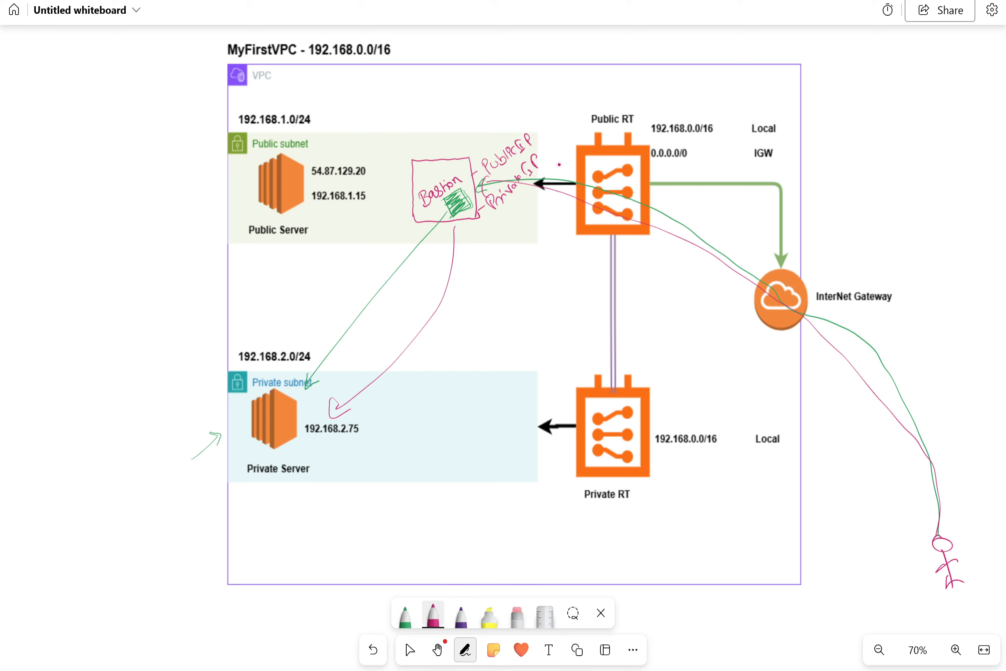
{"action": "left_click", "coordinate": [405, 640]}
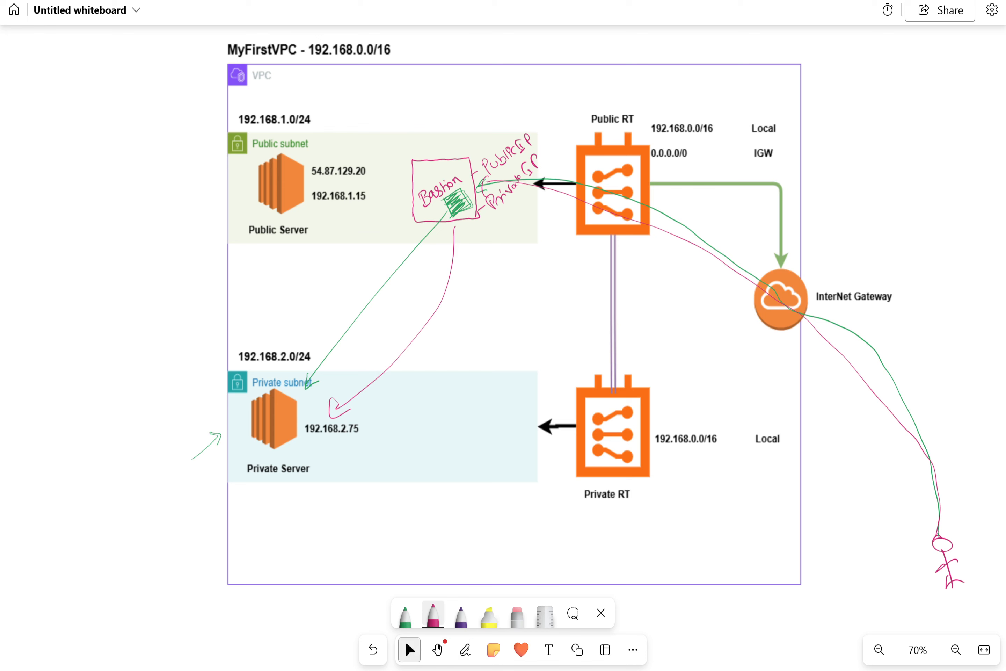
{"action": "key", "text": "alt+Tab"}
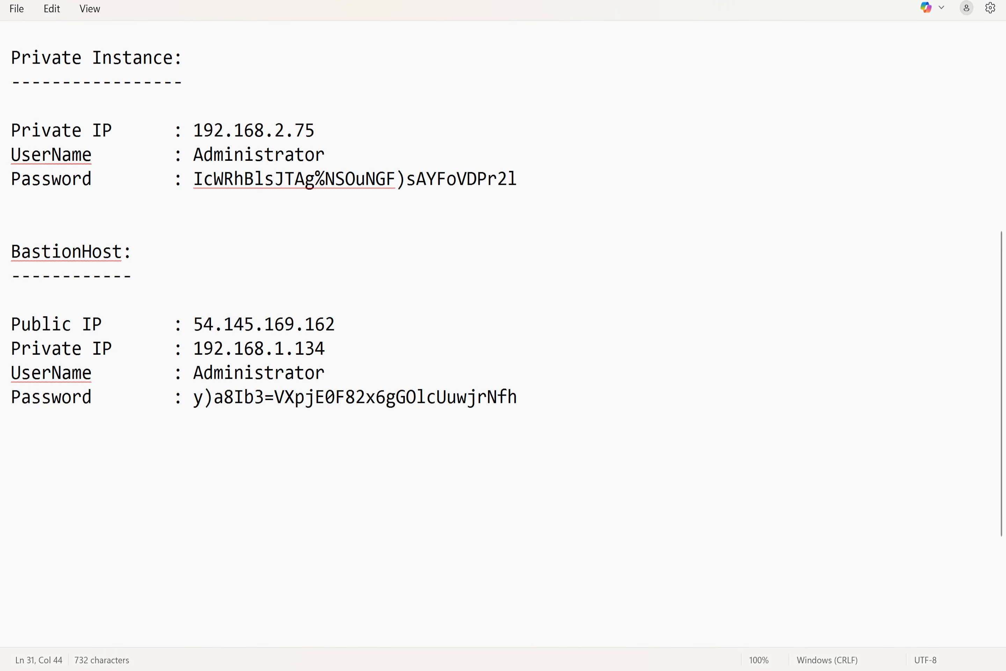
Add the sub-step '- Login to the bastion Host' under item 2
{"action": "scroll", "coordinate": [503, 334], "scroll_direction": "up", "scroll_amount": 2}
{"action": "left_click", "coordinate": [660, 131]}
{"action": "key", "text": "Return"}
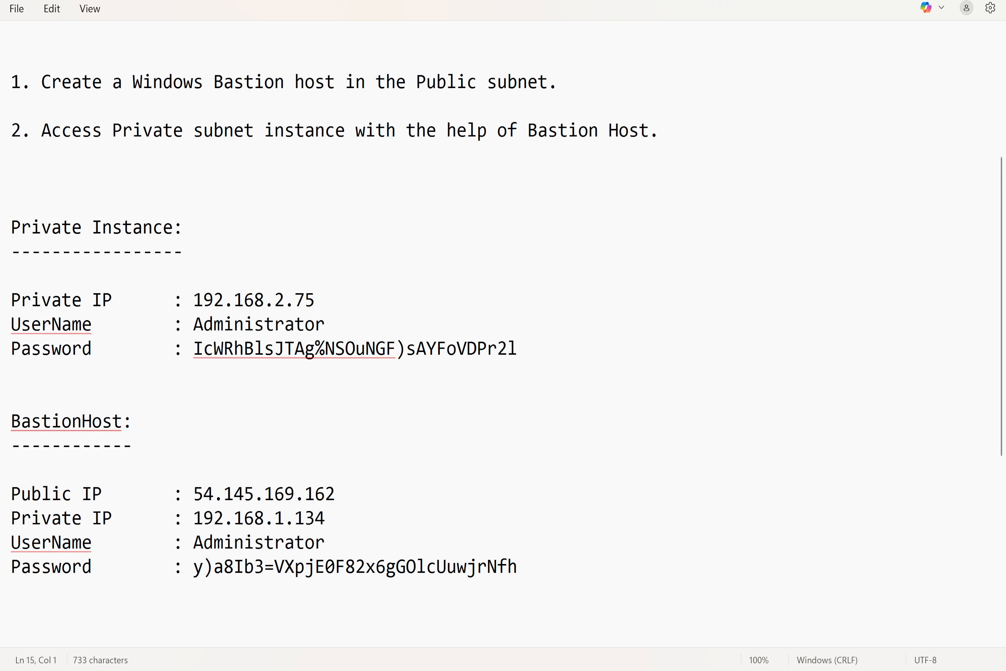
{"action": "type", "text": "- Login"}
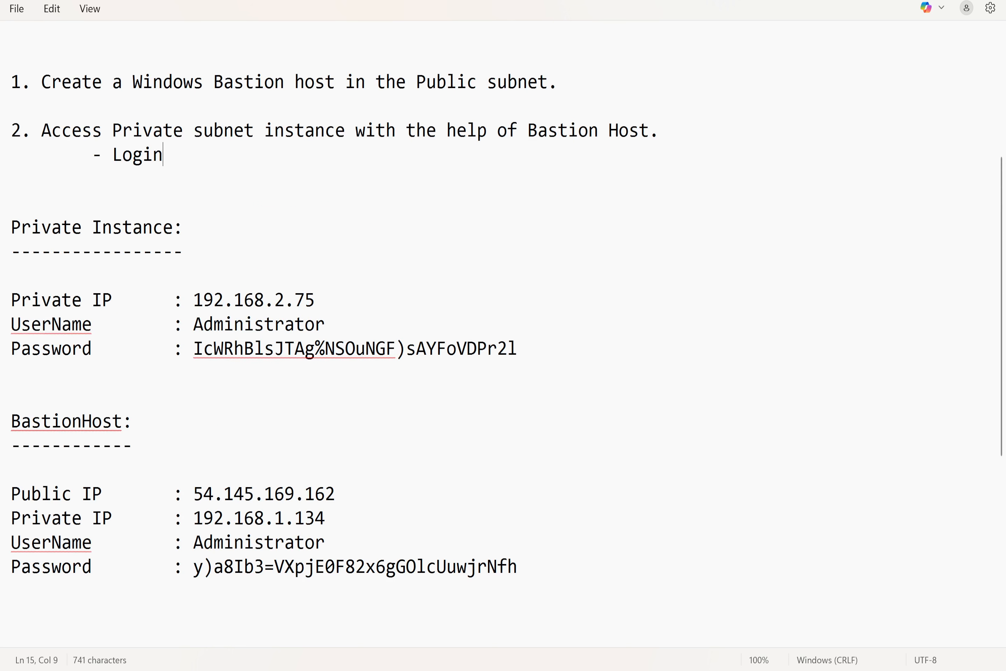
{"action": "type", "text": " to the bastion"}
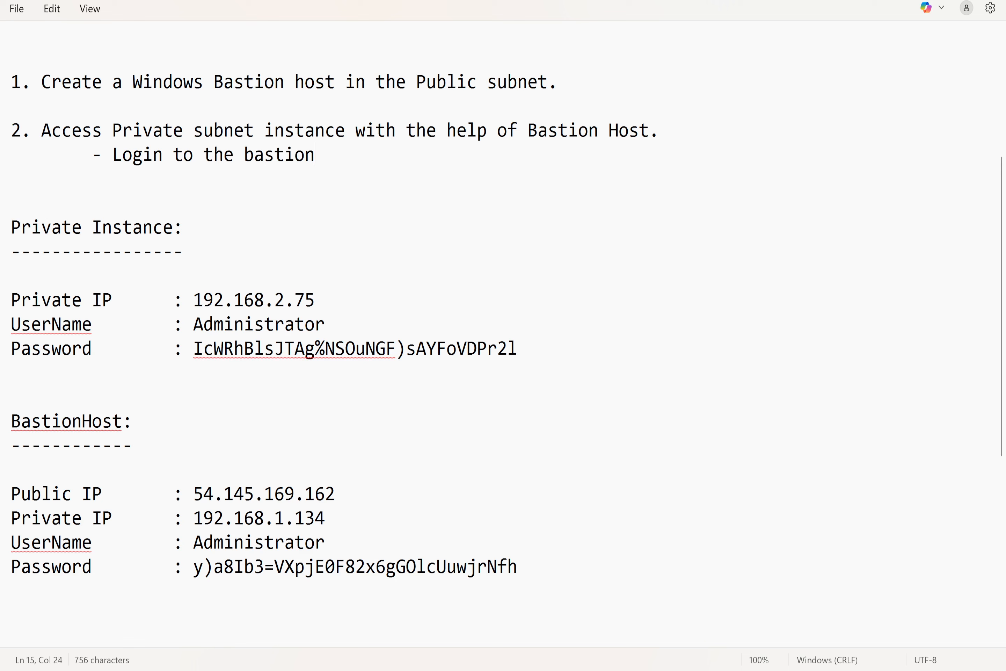
{"action": "type", "text": " Host"}
Add the indented sub-step '- from the bastion host login to the private subnet instance'
{"action": "key", "text": "Return"}
{"action": "key", "text": "Tab"}
{"action": "type", "text": "- fro"}
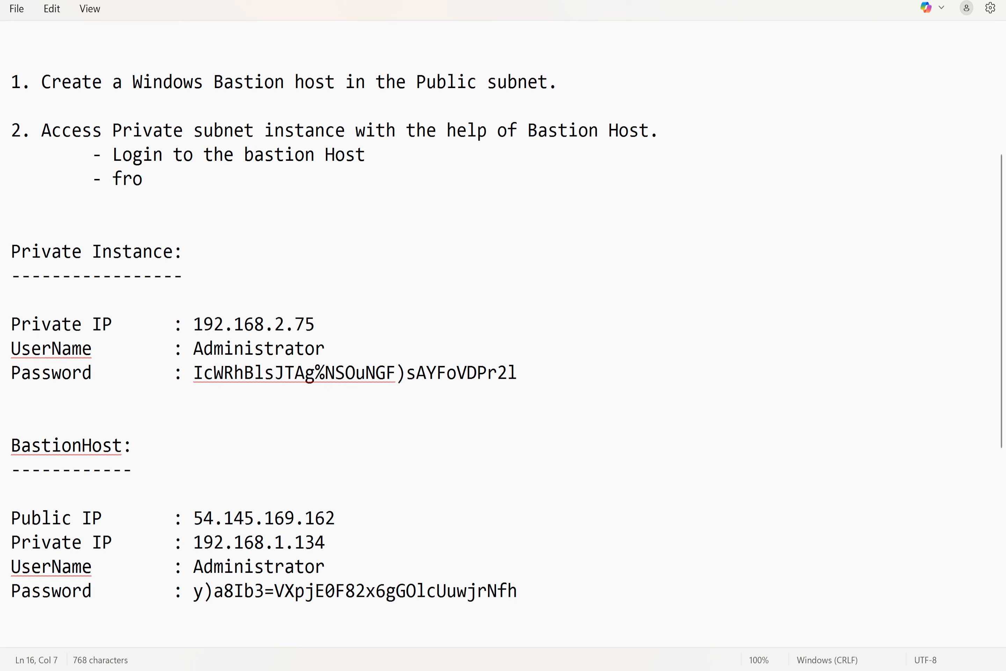
{"action": "type", "text": "m the bastion ho"}
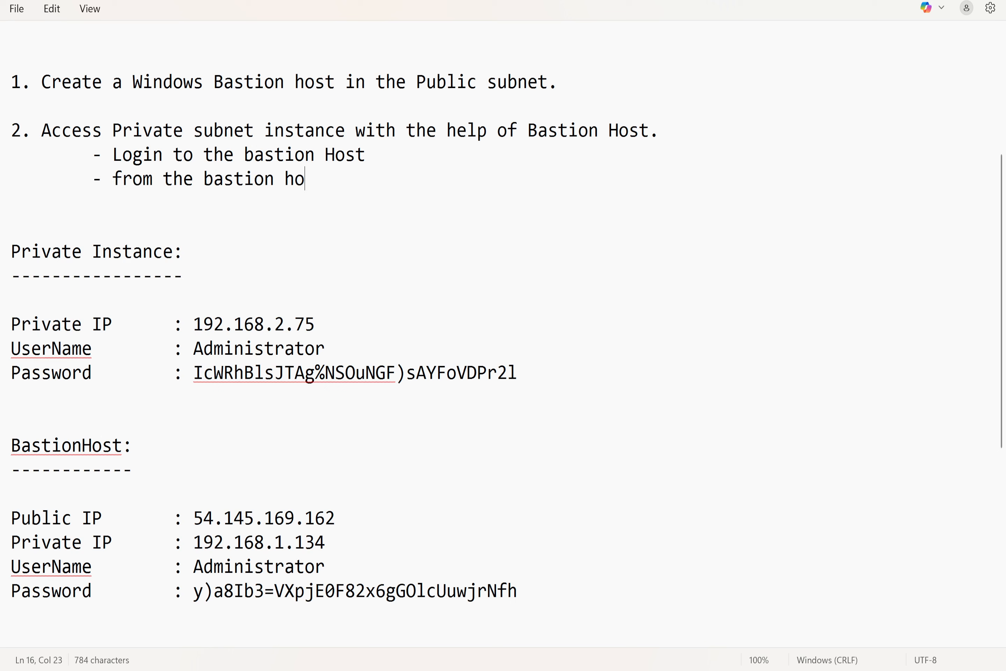
{"action": "type", "text": "st login to the"}
{"action": "key", "text": "BackSpace"}
{"action": "type", "text": "he privat"}
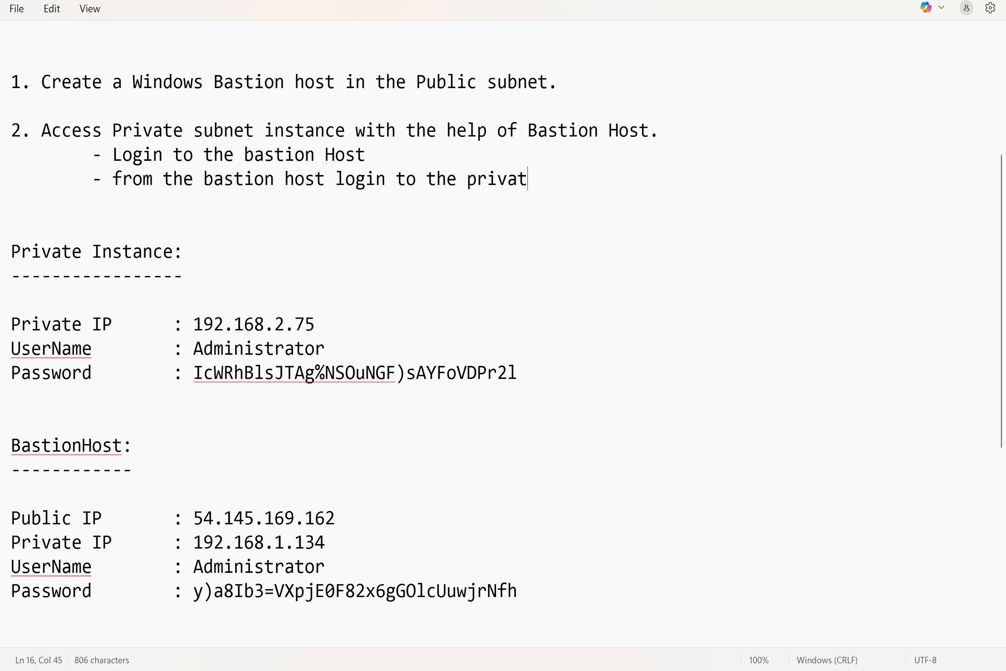
{"action": "type", "text": "e subnet instance"}
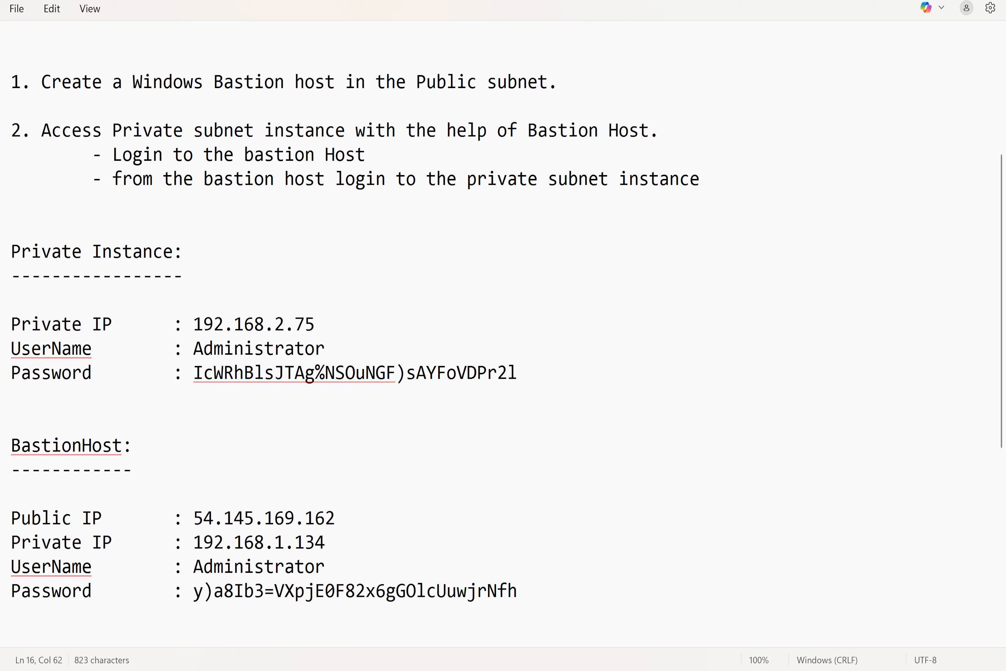
{"action": "left_click_drag", "start_coordinate": [518, 591], "coordinate": [11, 469]}
Launch mstsc and start a Remote Desktop connection to 54.145.169.162
{"action": "left_click", "coordinate": [326, 542]}
{"action": "key", "text": "super+r"}
{"action": "type", "text": "mstsc"}
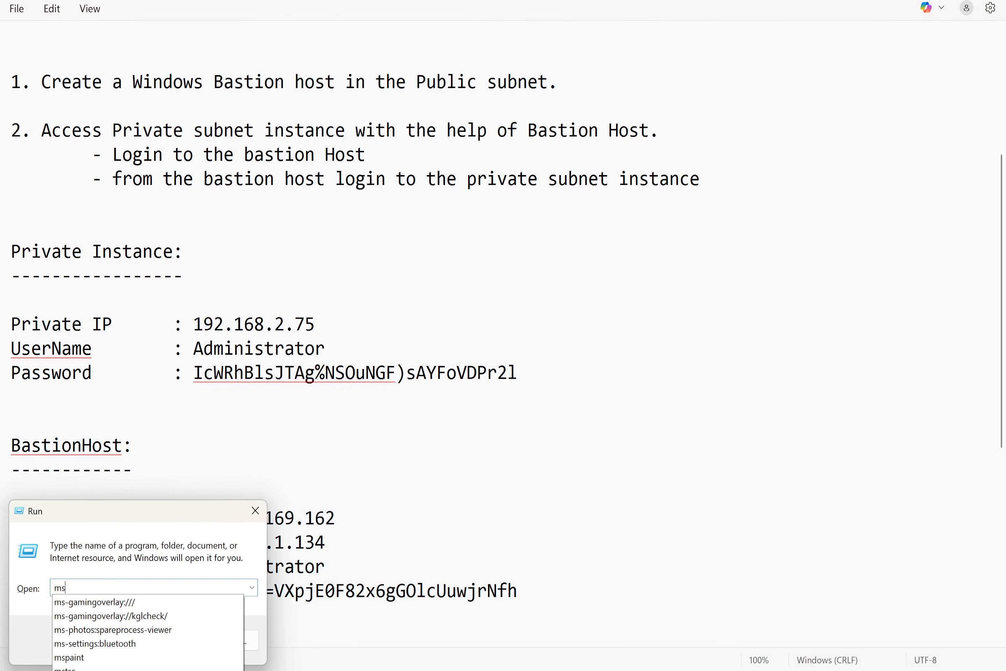
{"action": "key", "text": "Return"}
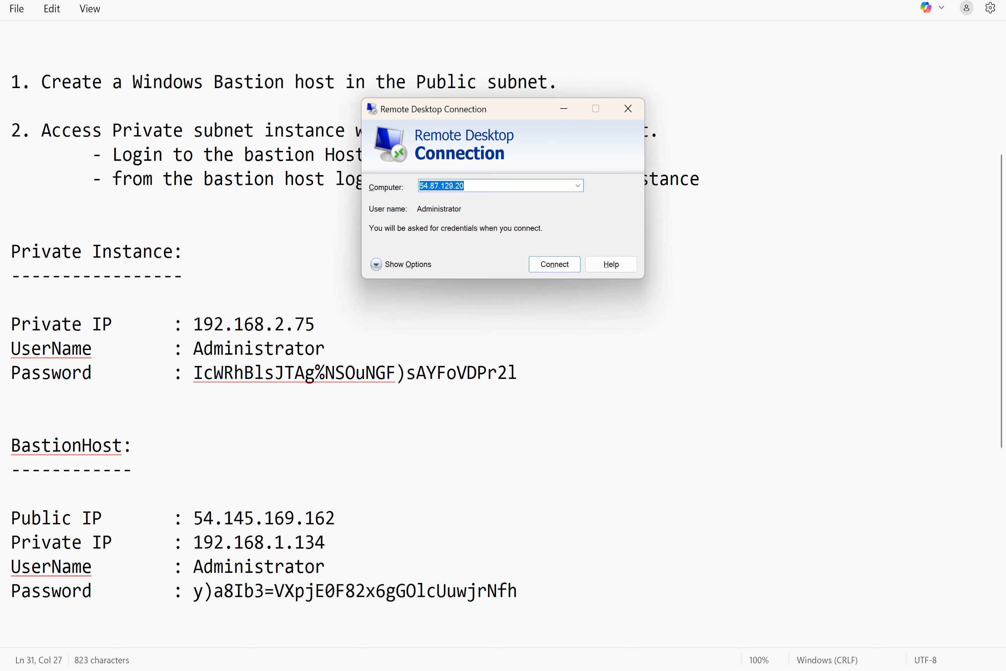
{"action": "key", "text": "BackSpace"}
{"action": "type", "text": "54"}
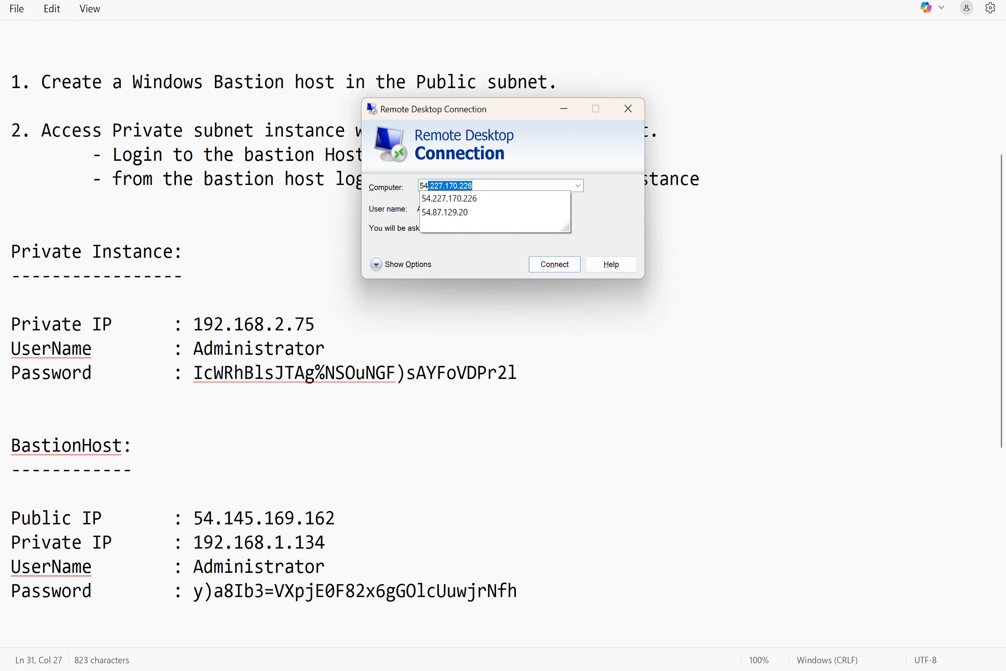
{"action": "type", "text": ".145.169.162"}
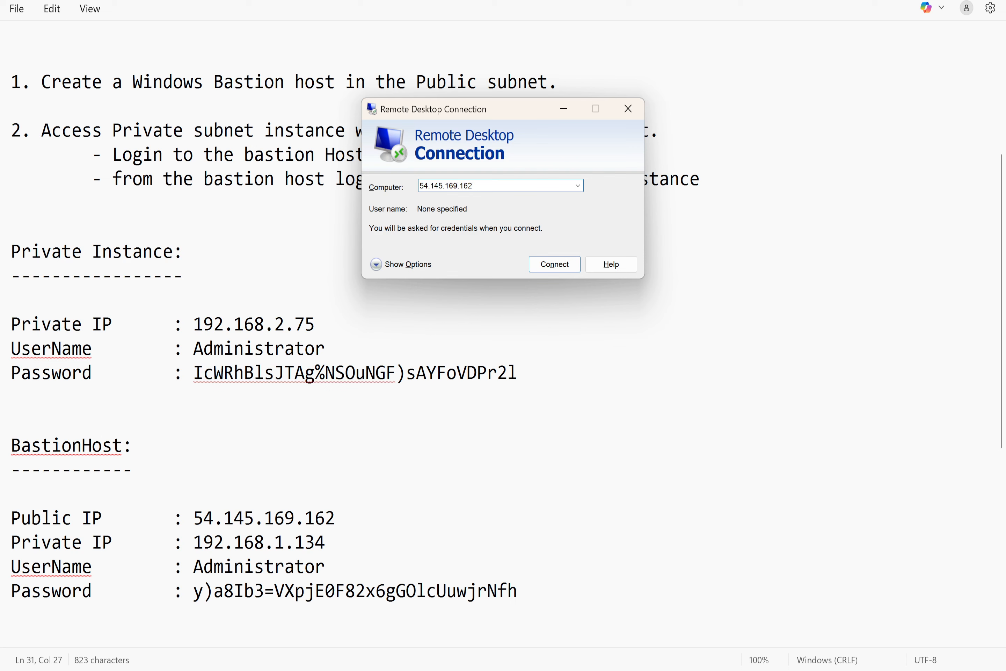
{"action": "left_click", "coordinate": [565, 266]}
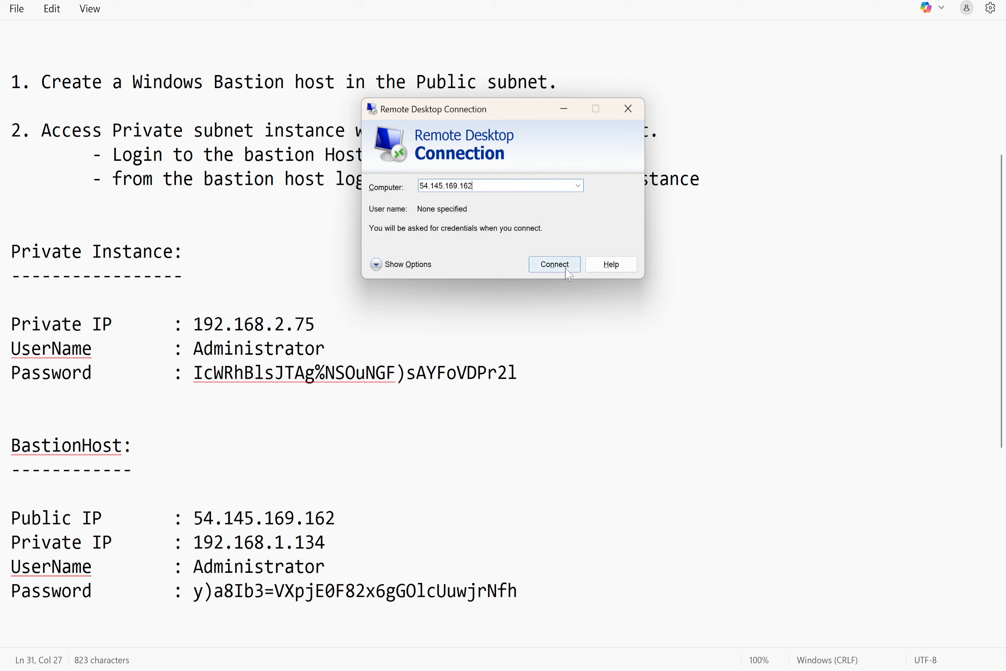
{"action": "left_click_drag", "start_coordinate": [519, 591], "coordinate": [192, 591]}
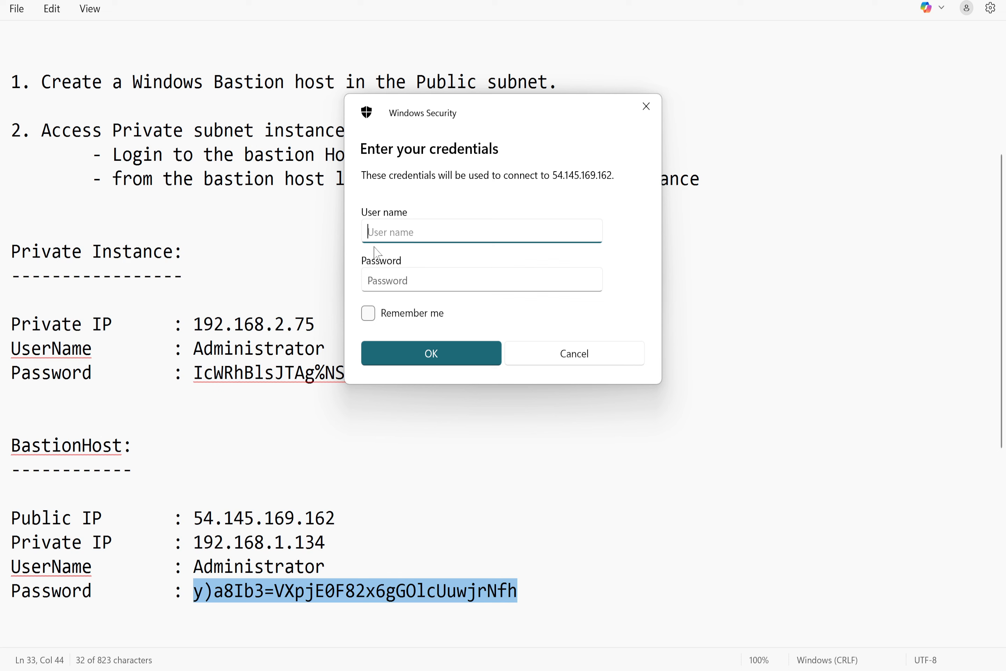
Enter Administrator as the user name and type the bastion password into the credentials prompt
{"action": "key", "text": "Tab"}
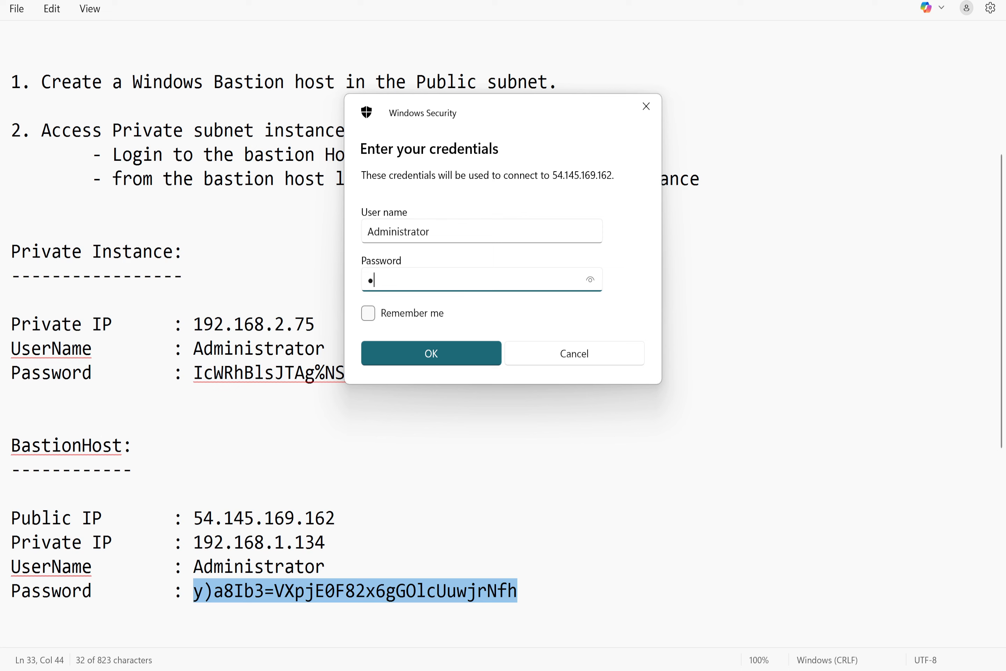
{"action": "left_click", "coordinate": [533, 420]}
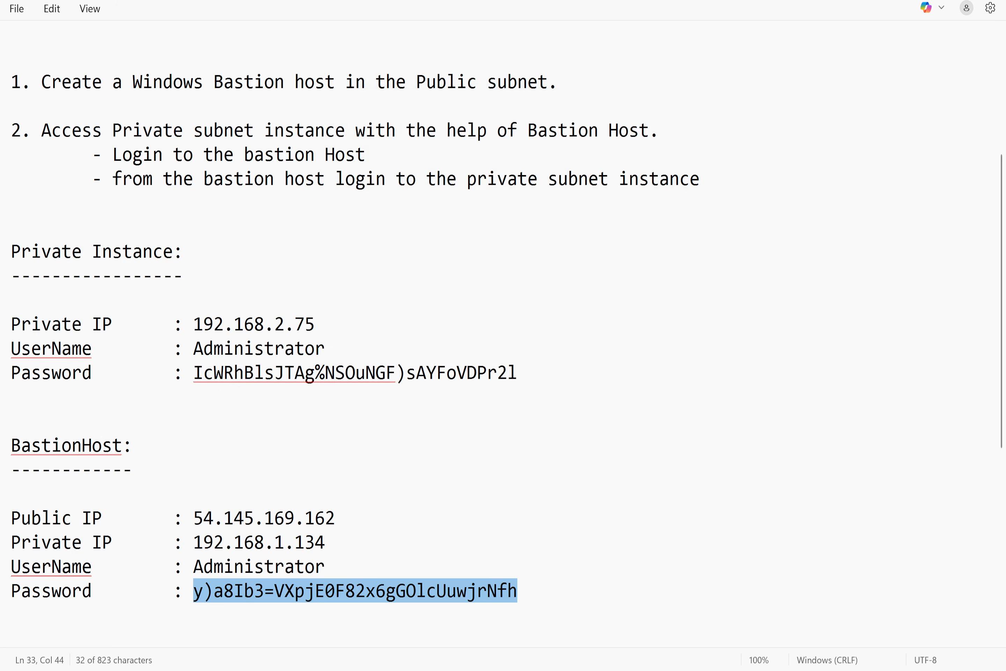
{"action": "left_click_drag", "start_coordinate": [521, 373], "coordinate": [1, 251]}
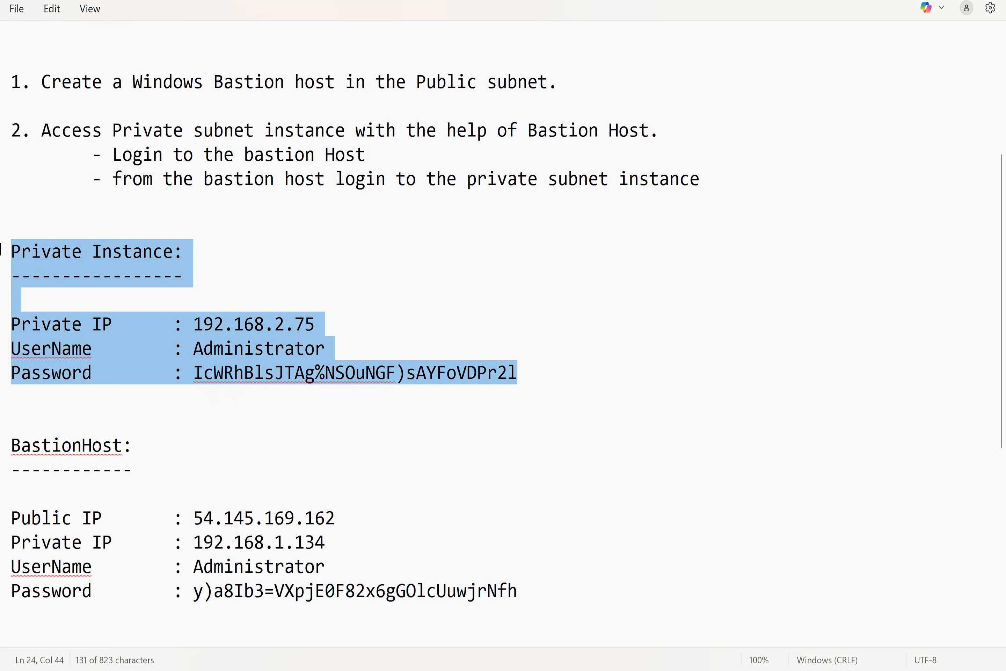
{"action": "left_click", "coordinate": [693, 625]}
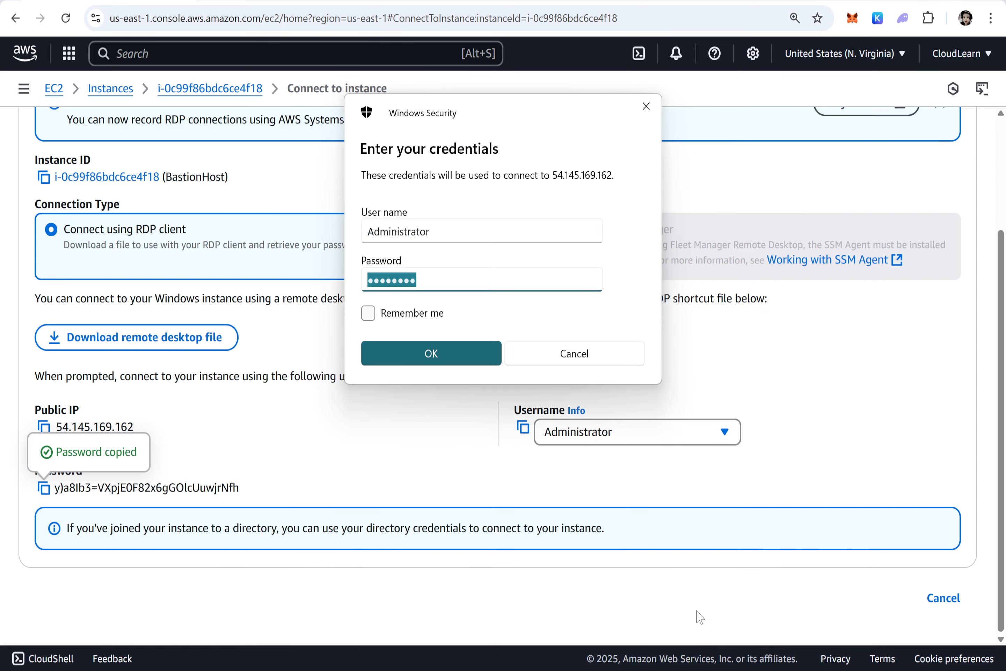
{"action": "left_click", "coordinate": [438, 281]}
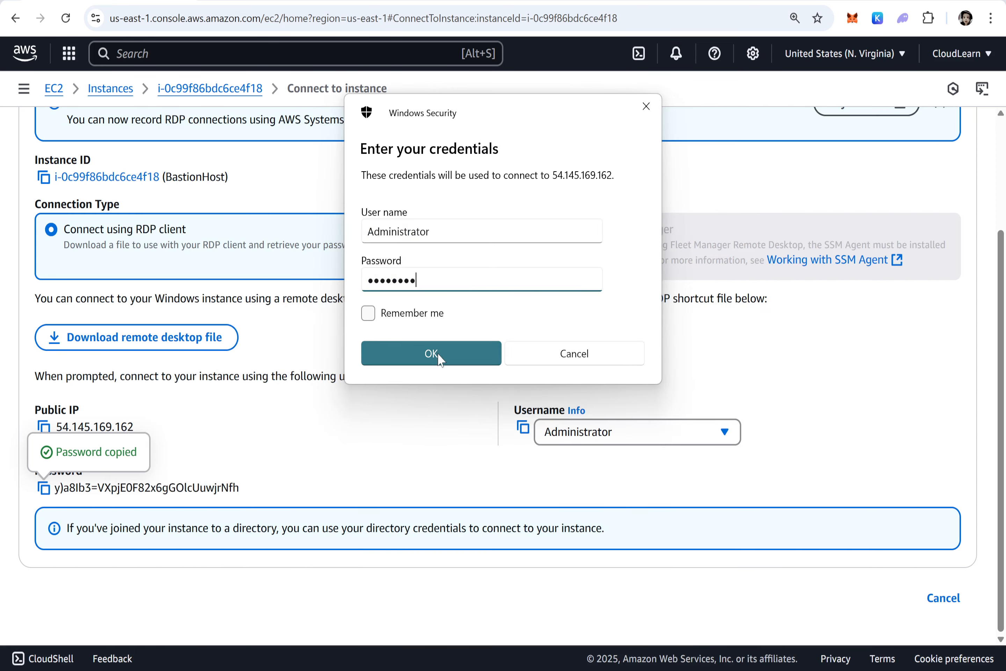
{"action": "left_click", "coordinate": [636, 669]}
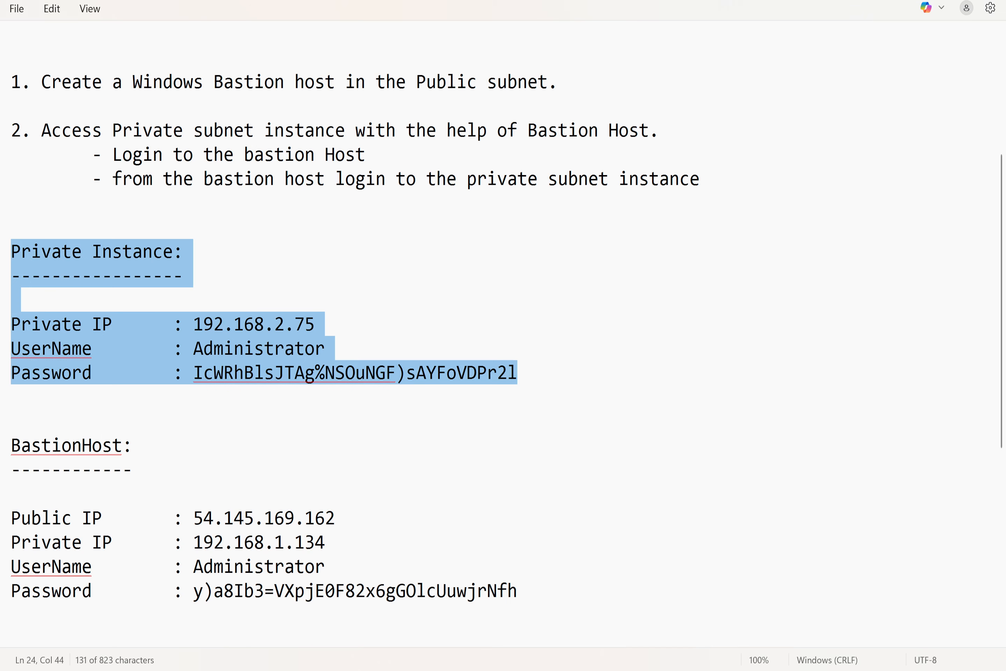
Copy the bastion password from the notes, paste it over the password field, and submit
{"action": "left_click", "coordinate": [11, 421]}
{"action": "left_click_drag", "start_coordinate": [518, 591], "coordinate": [193, 591]}
{"action": "key", "text": "alt+Tab"}
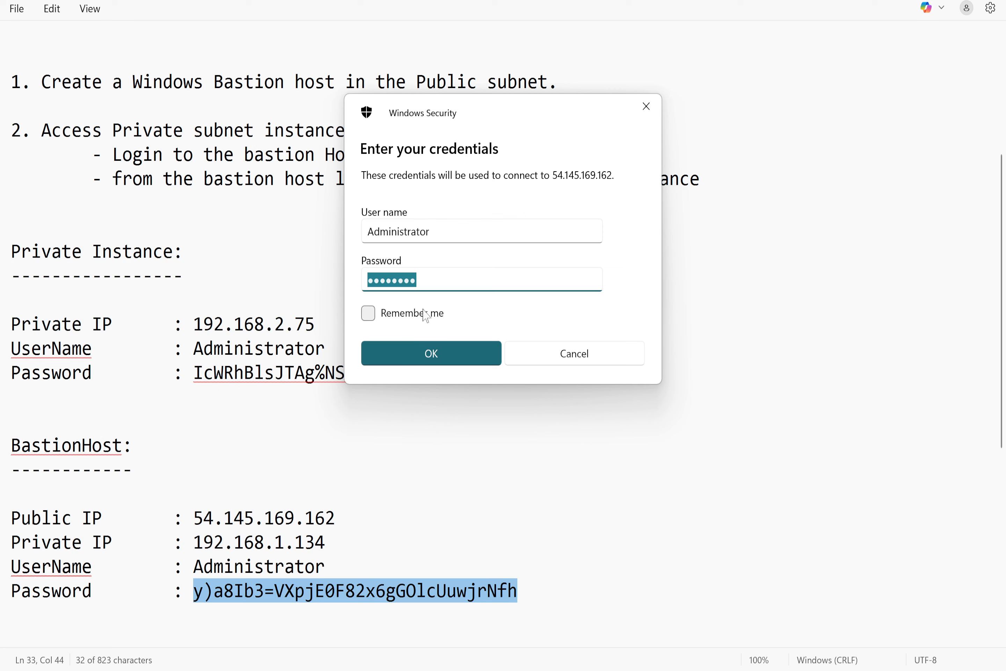
{"action": "key", "text": "ctrl+a"}
{"action": "key", "text": "ctrl+v"}
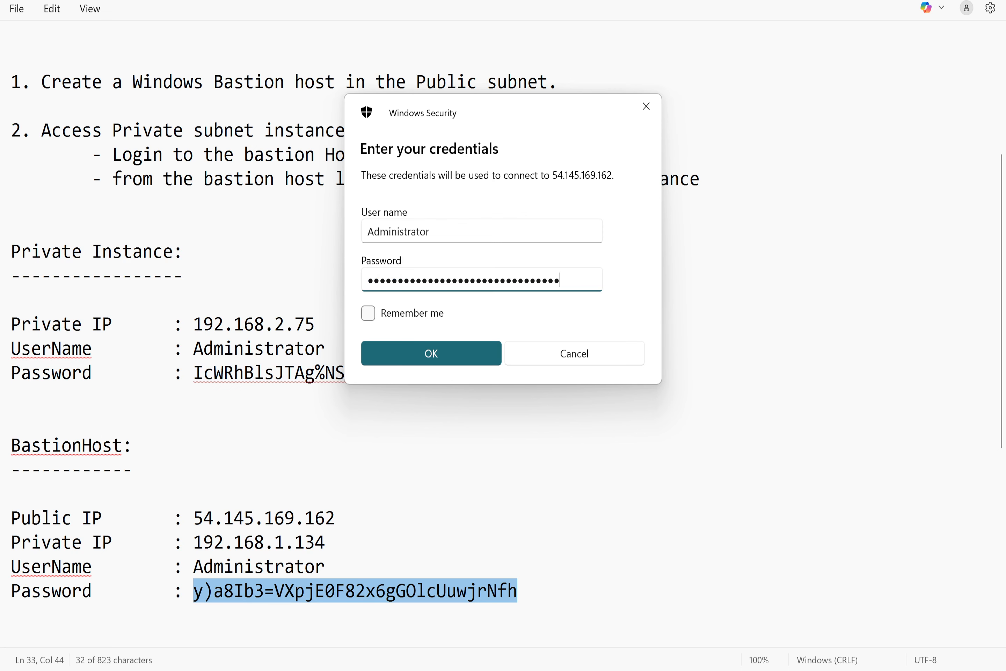
{"action": "key", "text": "Return"}
Confirm the credentials and accept the untrusted certificate to connect to 54.145.169.162
{"action": "left_click", "coordinate": [132, 469]}
{"action": "left_click_drag", "start_coordinate": [518, 372], "coordinate": [12, 252]}
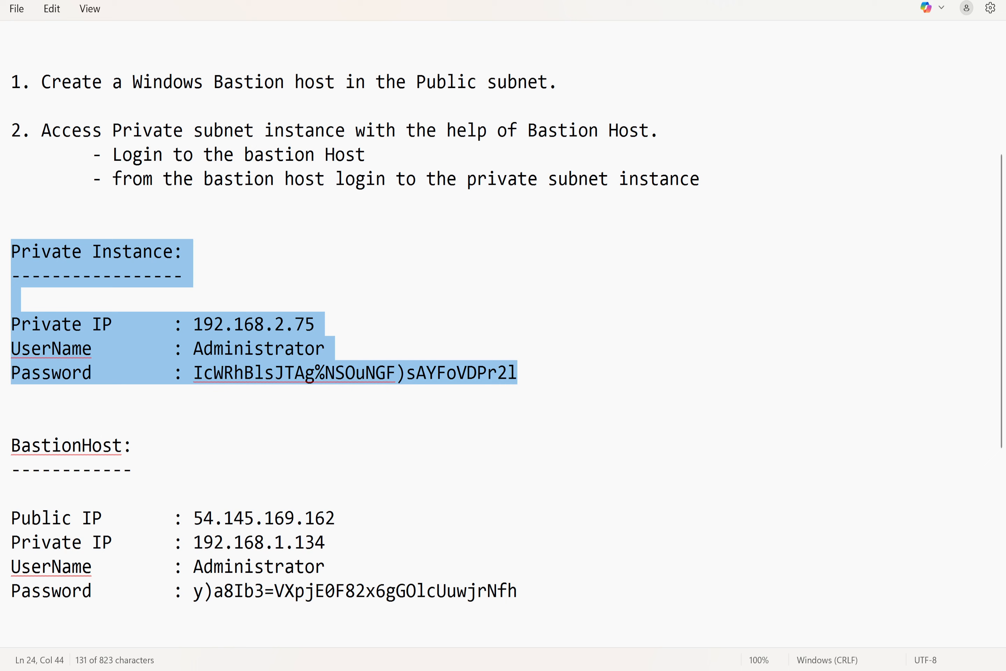
{"action": "key", "text": "alt+Tab"}
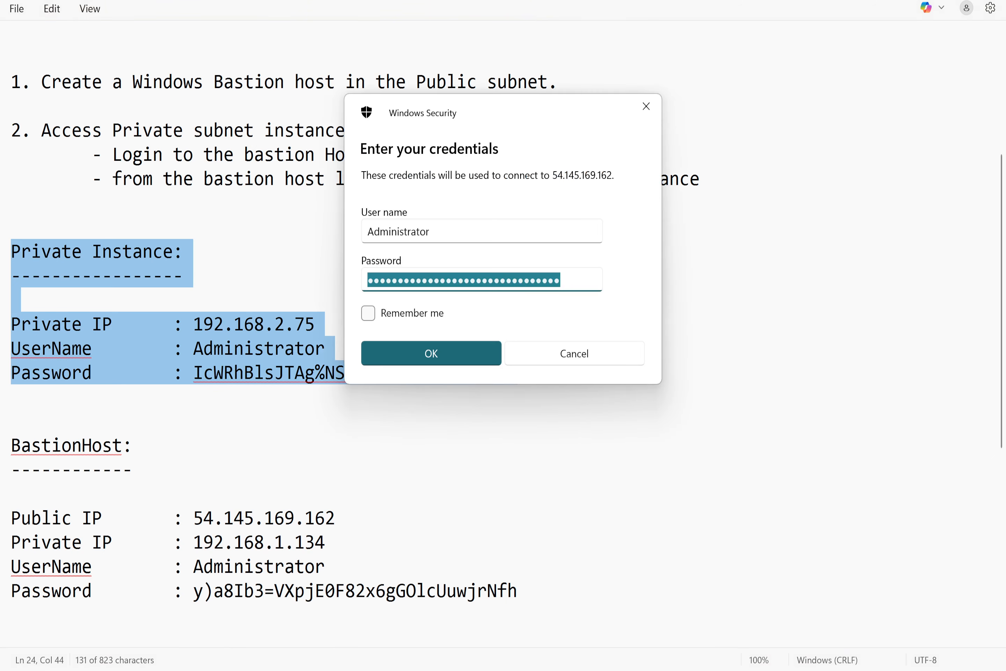
{"action": "left_click", "coordinate": [440, 352]}
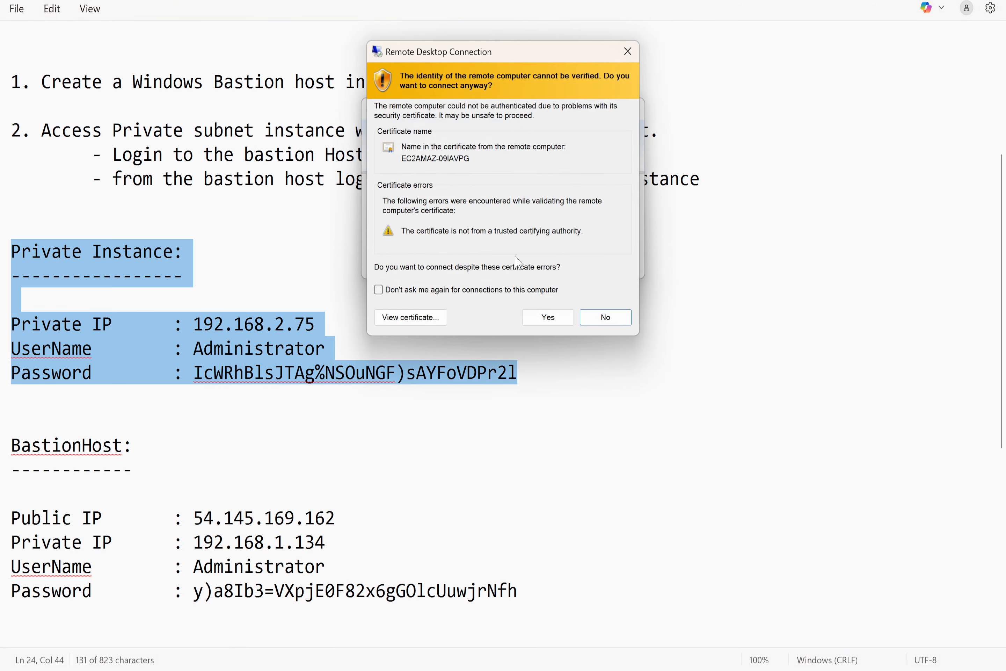
{"action": "left_click", "coordinate": [548, 317]}
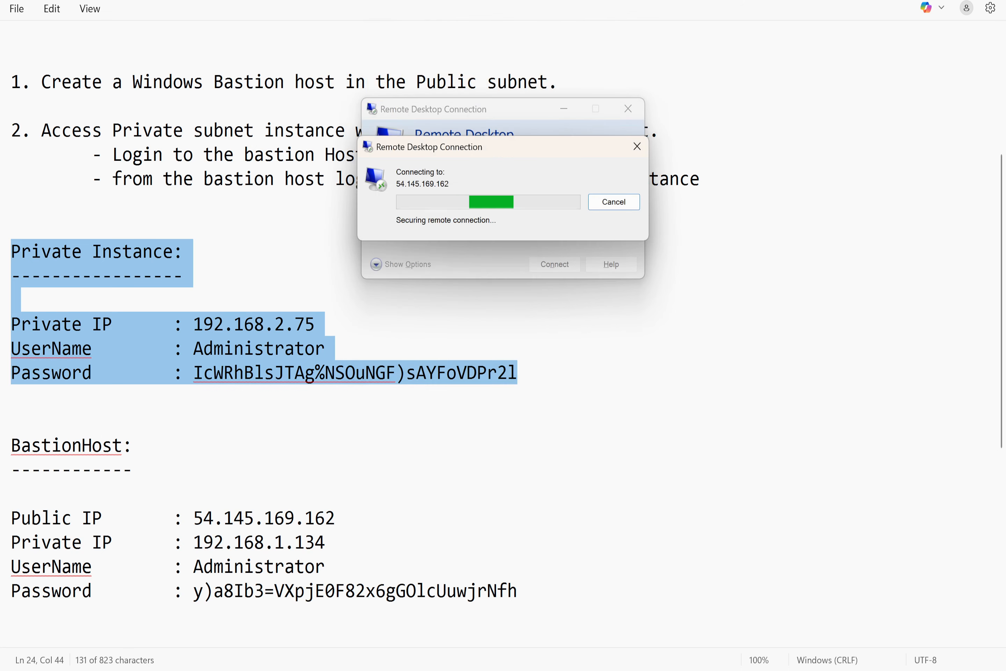
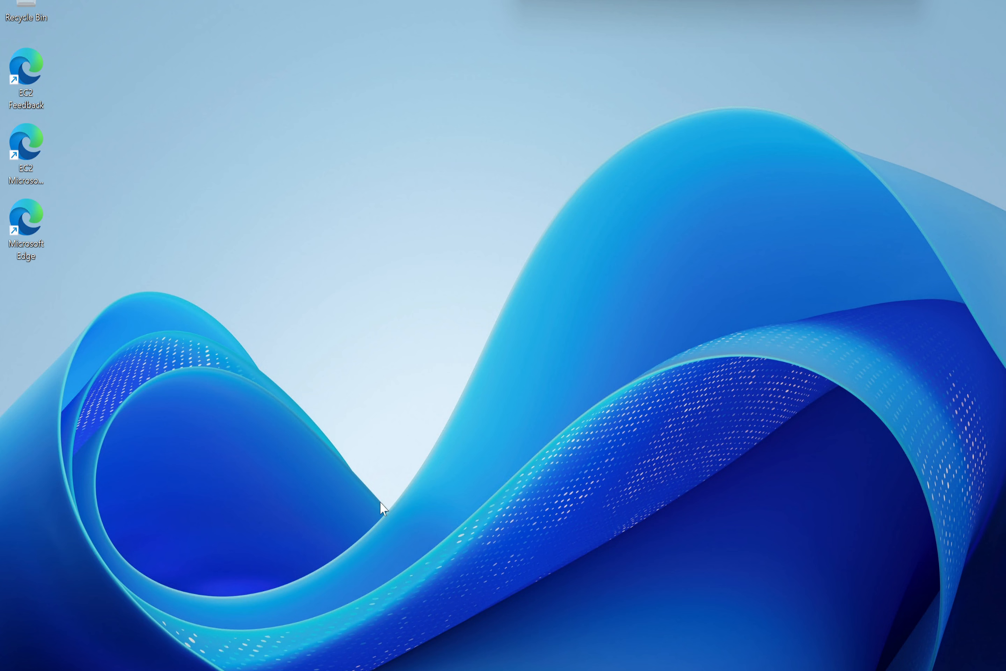
Search the Start menu for 'remote' and launch Remote Desktop Connection
{"action": "key", "text": "super"}
{"action": "left_click", "coordinate": [360, 143]}
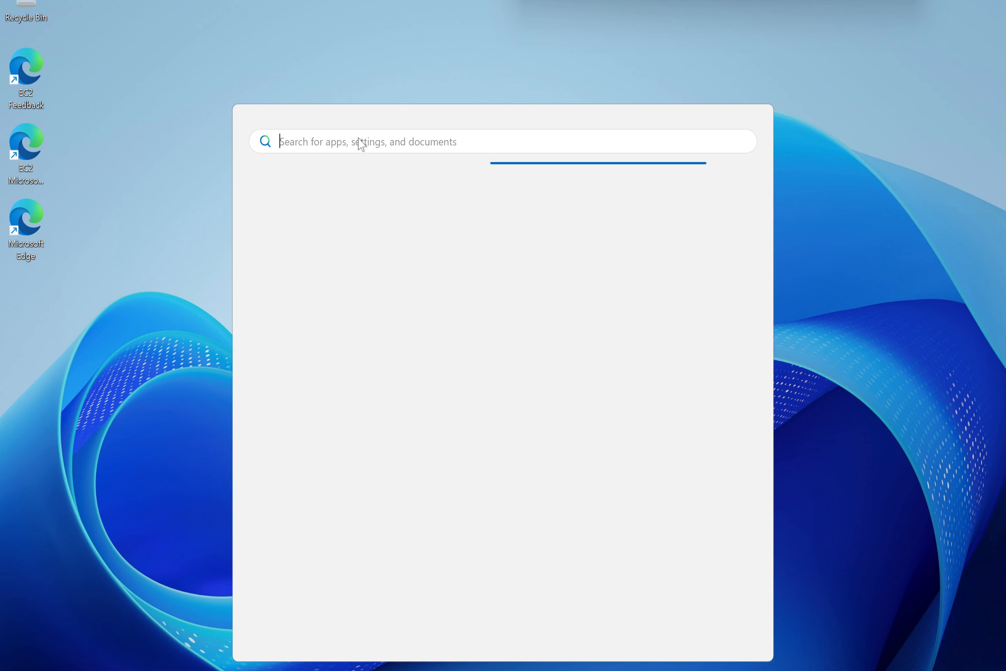
{"action": "type", "text": "remote"}
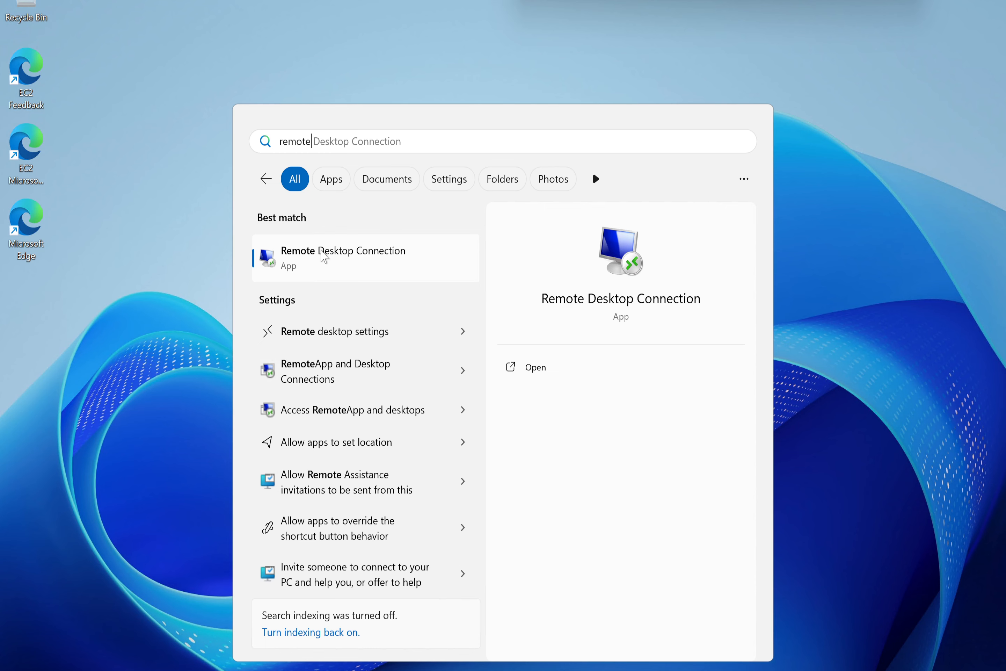
{"action": "left_click", "coordinate": [323, 255]}
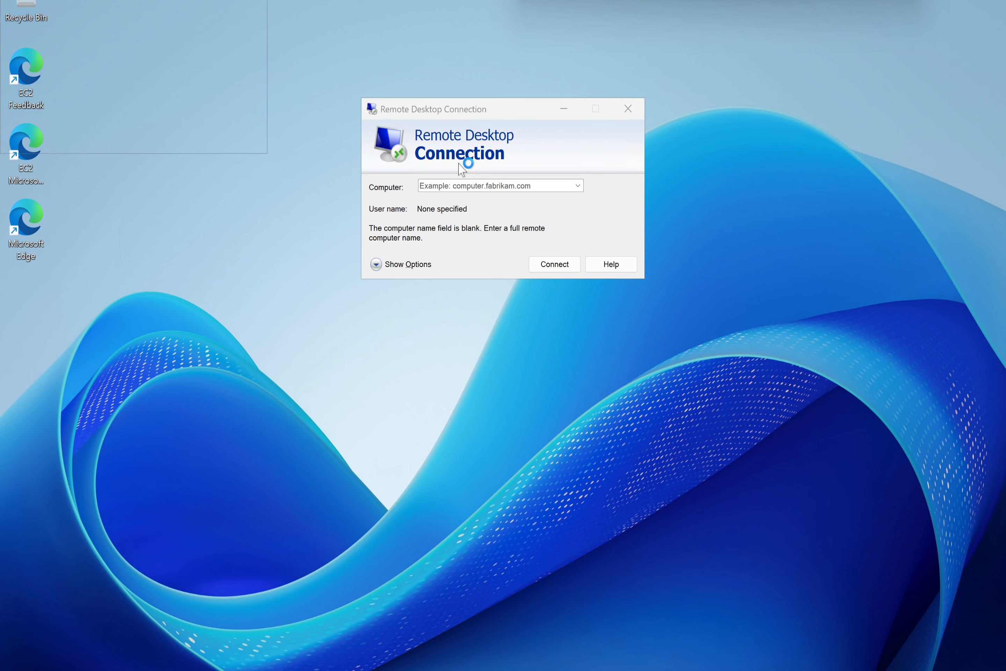
Paste the private instance's IP, username and password into a new Notepad note
{"action": "key", "text": "super+r"}
{"action": "type", "text": "notepad"}
{"action": "key", "text": "Return"}
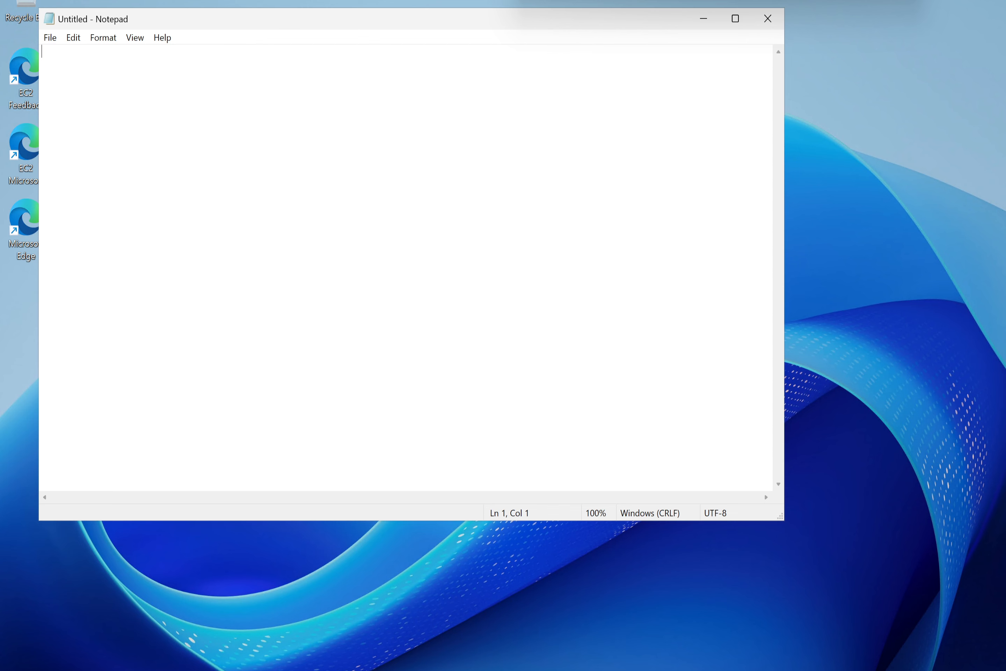
{"action": "key", "text": "ctrl+v"}
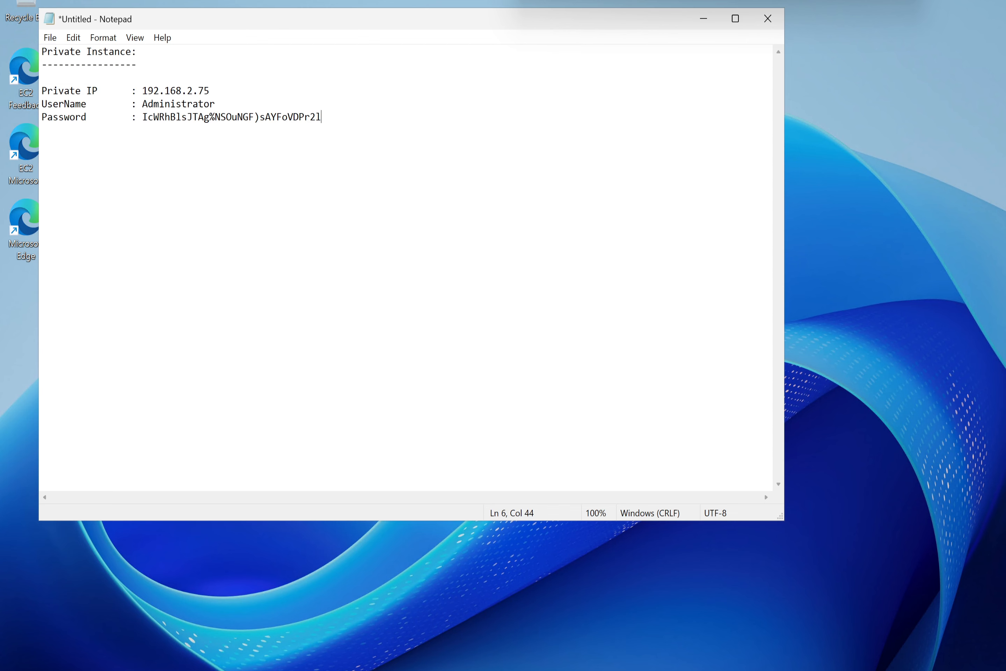
Start a Remote Desktop connection to 192.168.2.75 and select the stored password in Notepad
{"action": "key", "text": "alt+Tab"}
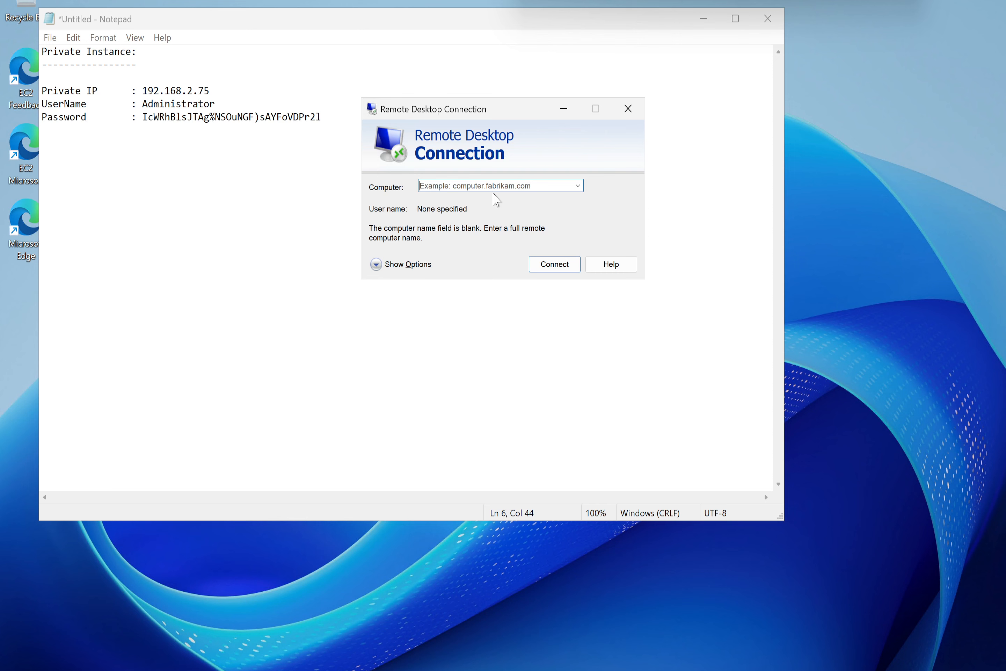
{"action": "type", "text": "192"}
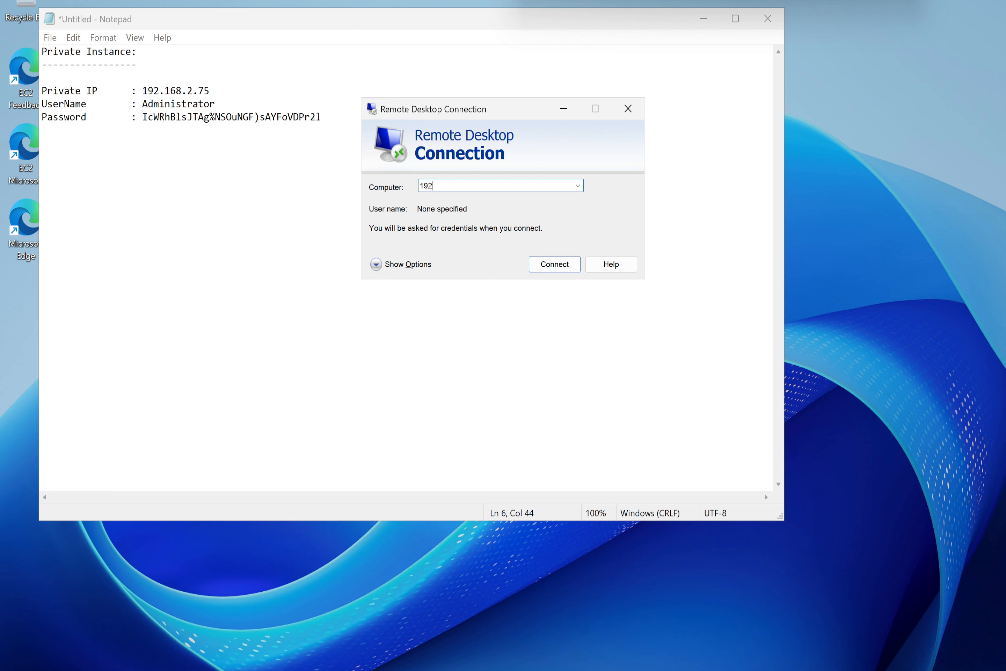
{"action": "type", "text": ".168.2.75"}
{"action": "key", "text": "Return"}
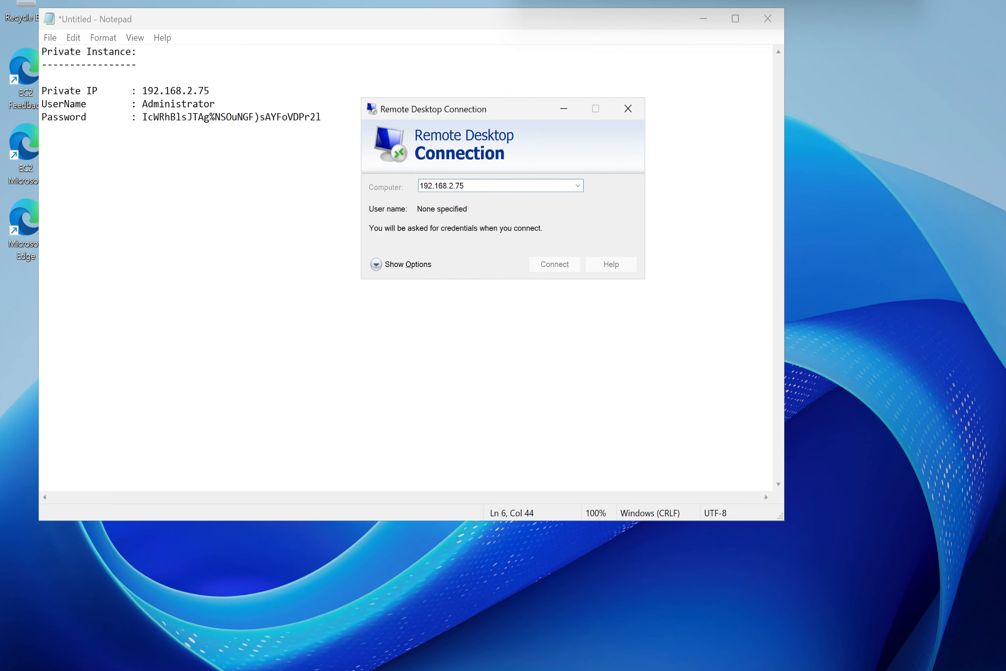
{"action": "left_click_drag", "start_coordinate": [321, 117], "coordinate": [143, 117]}
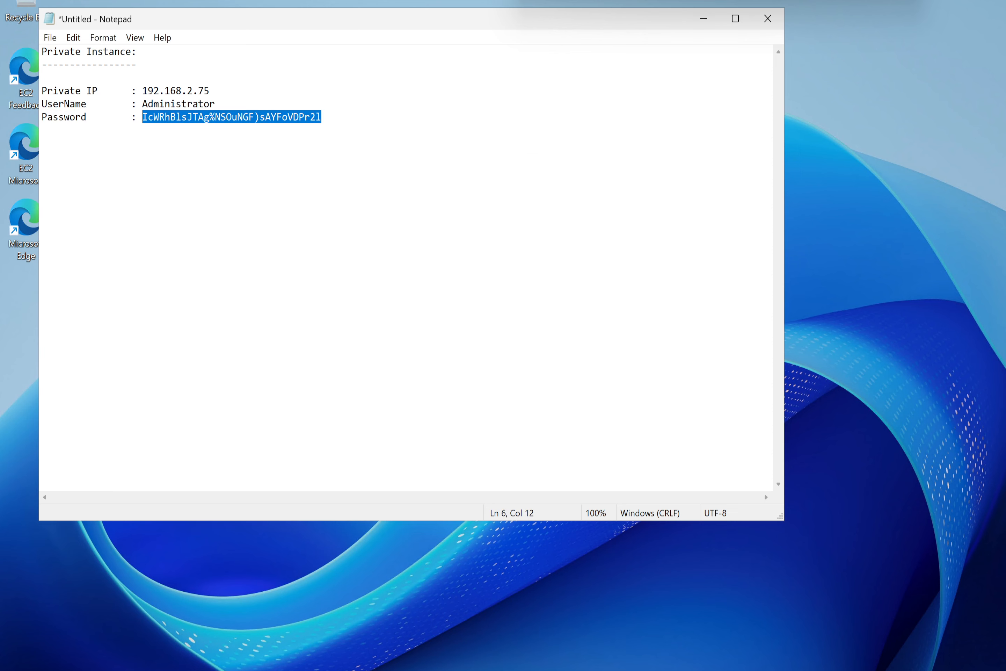
Sign in to 192.168.2.75 as Administrator with the pasted password and accept the certificate warning
{"action": "left_click", "coordinate": [704, 18]}
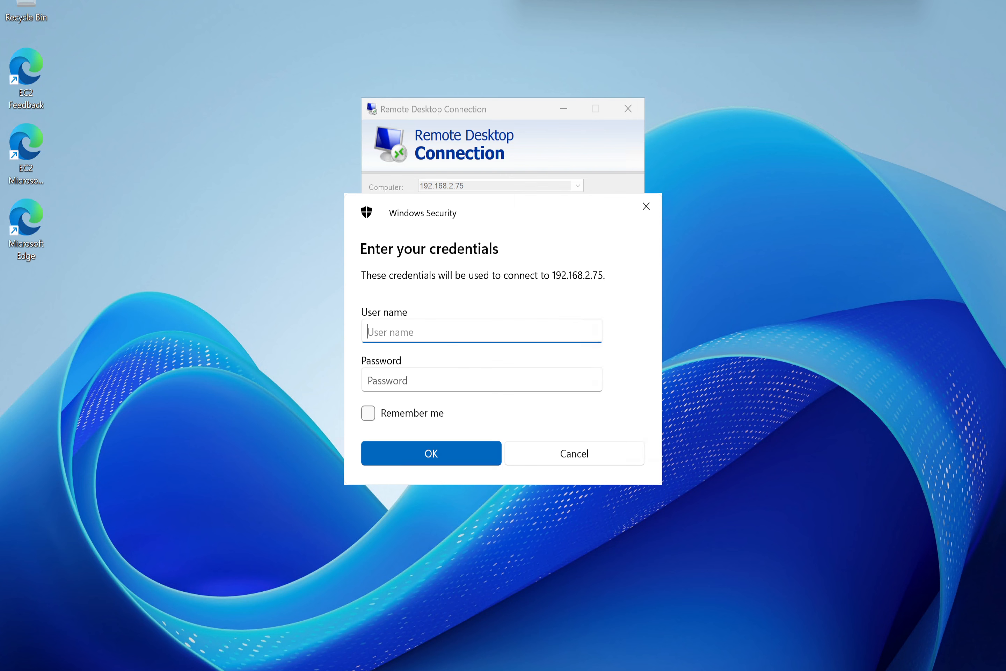
{"action": "type", "text": "Administrator"}
{"action": "key", "text": "Tab"}
{"action": "key", "text": "ctrl+v"}
{"action": "left_click", "coordinate": [411, 454]}
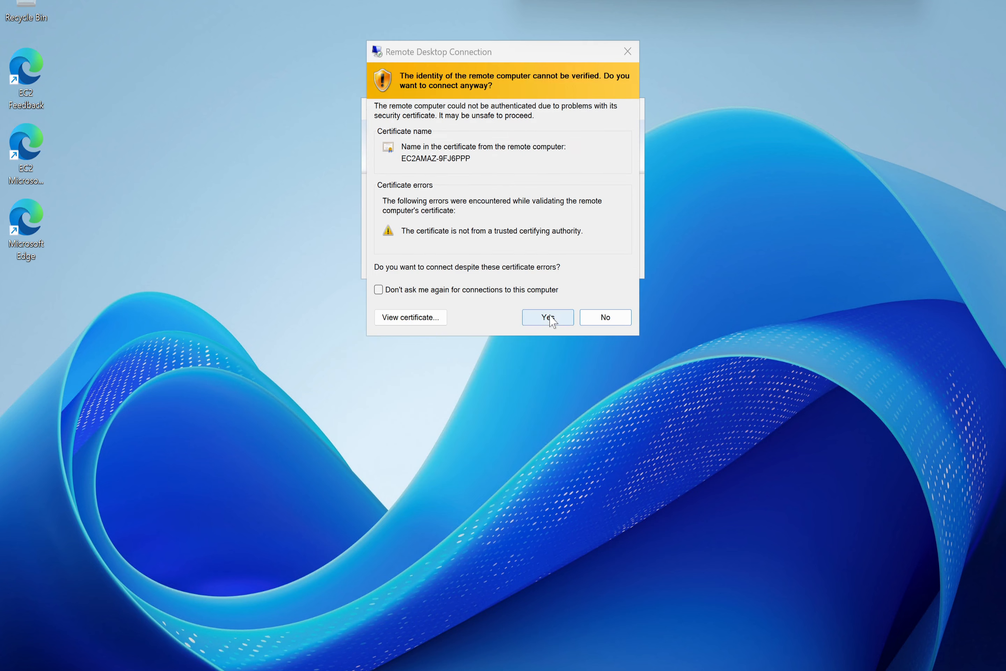
{"action": "left_click", "coordinate": [548, 317]}
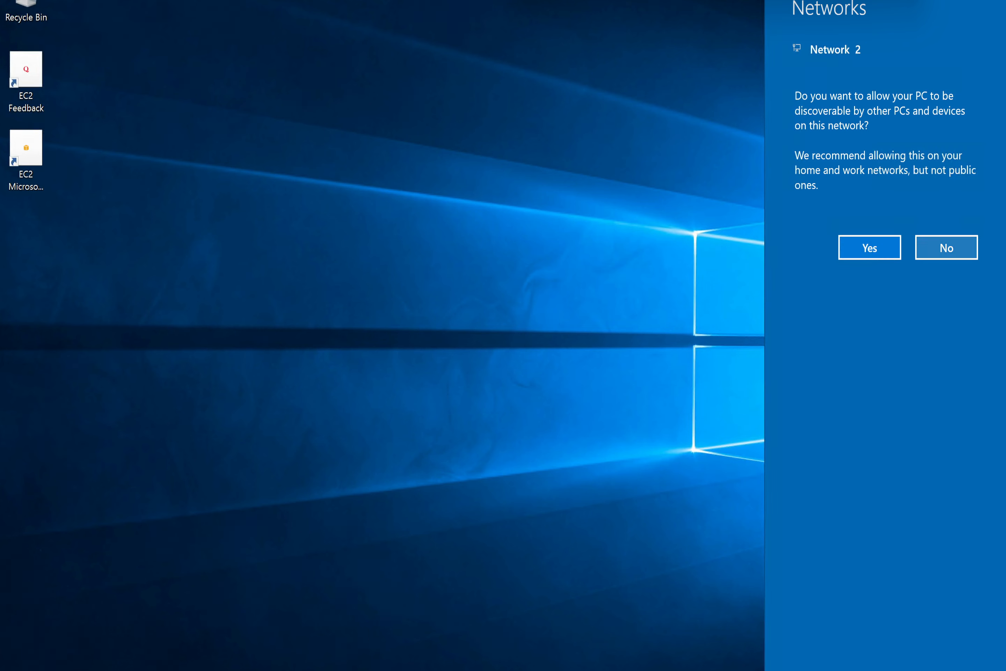
Dismiss the network discovery prompt and launch Internet Explorer from the taskbar
{"action": "left_click", "coordinate": [17, 670]}
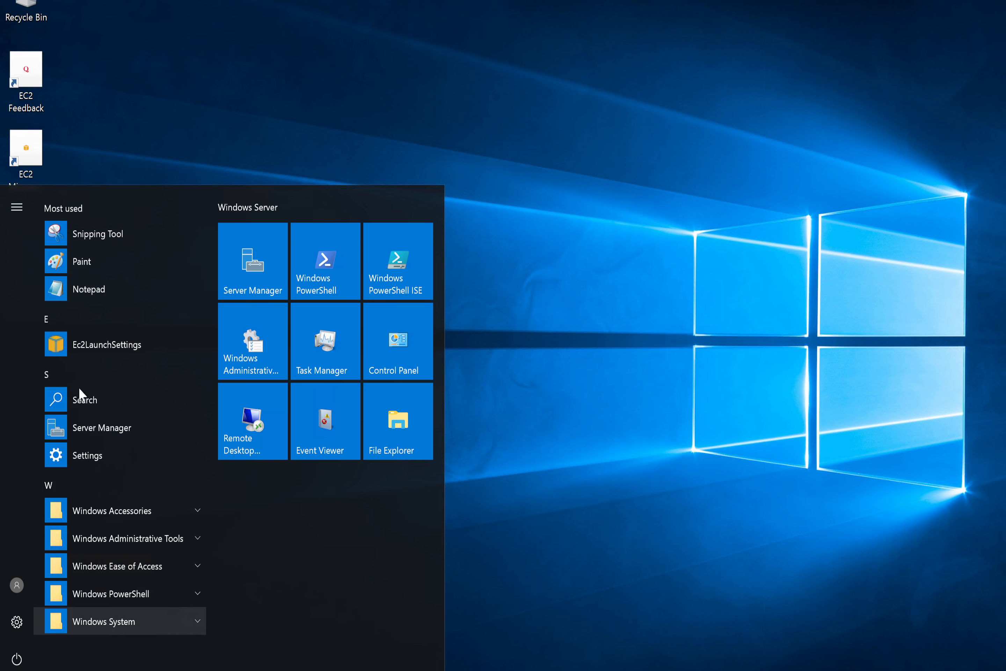
{"action": "left_click", "coordinate": [16, 670]}
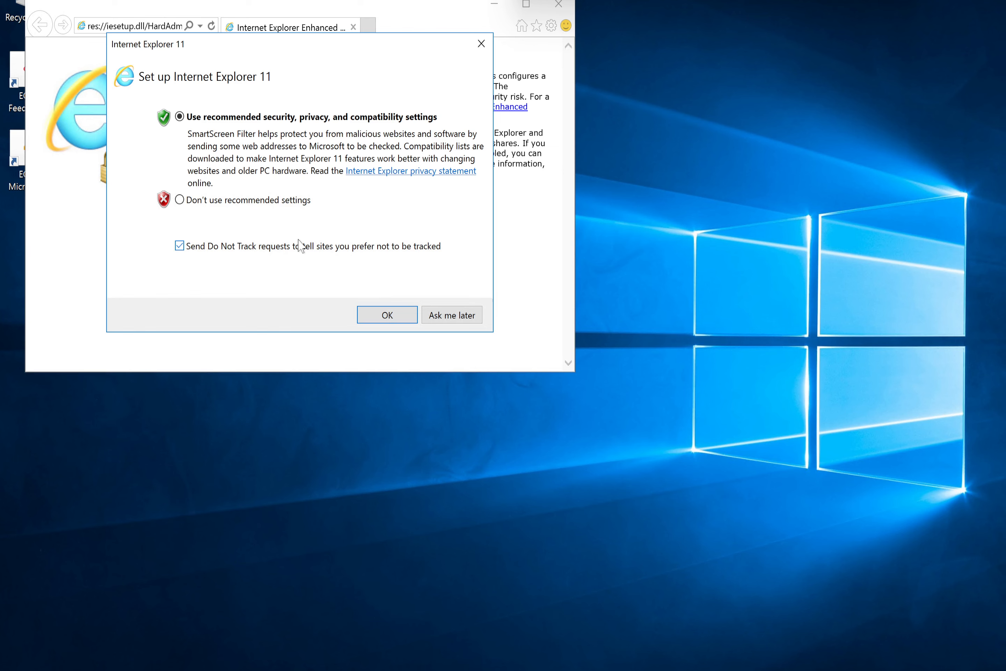
Skip IE first-run setup, try loading google.com, then open the Enhanced Security help page
{"action": "left_click", "coordinate": [452, 316]}
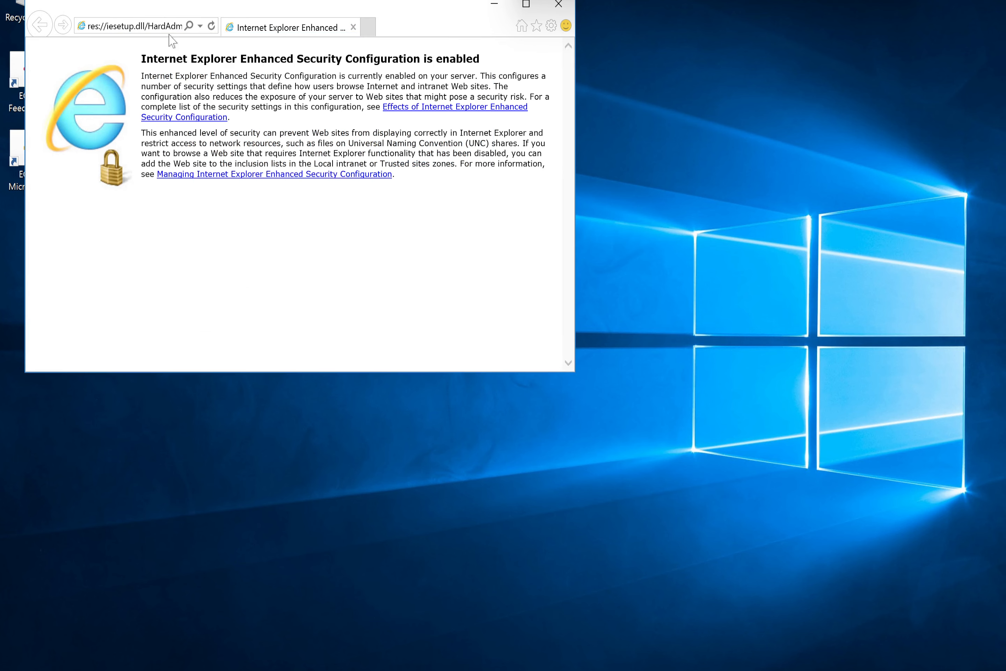
{"action": "left_click", "coordinate": [145, 27]}
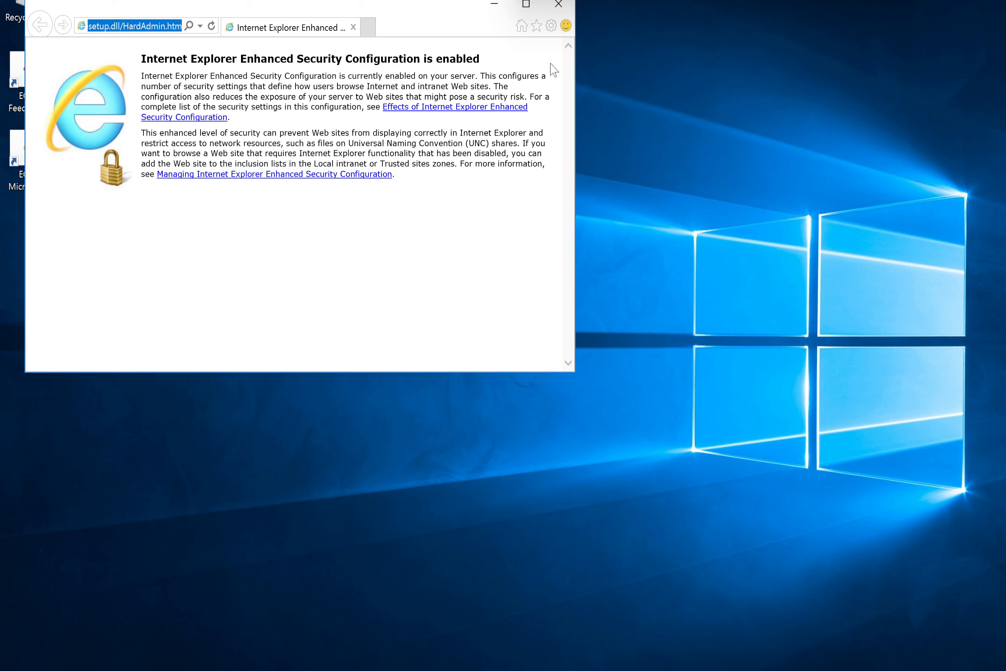
{"action": "type", "text": "google.com"}
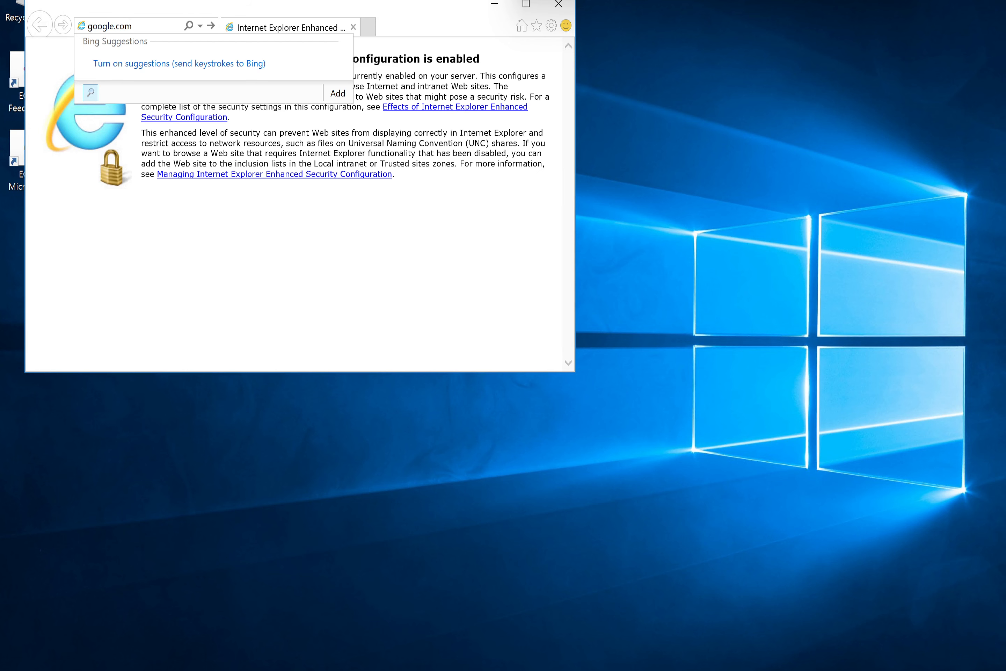
{"action": "key", "text": "Return"}
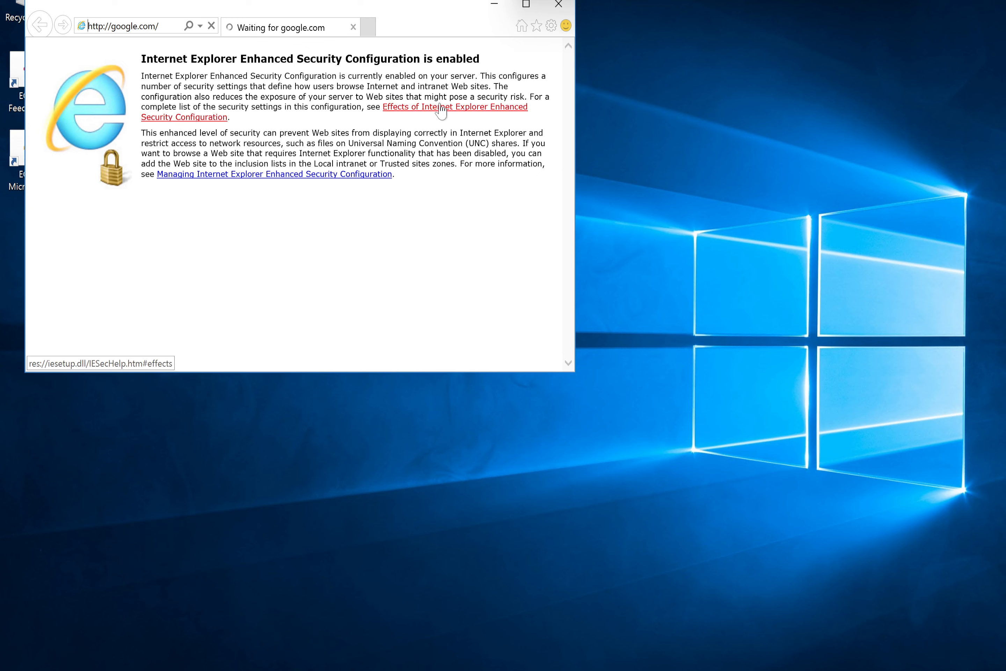
{"action": "left_click", "coordinate": [329, 184]}
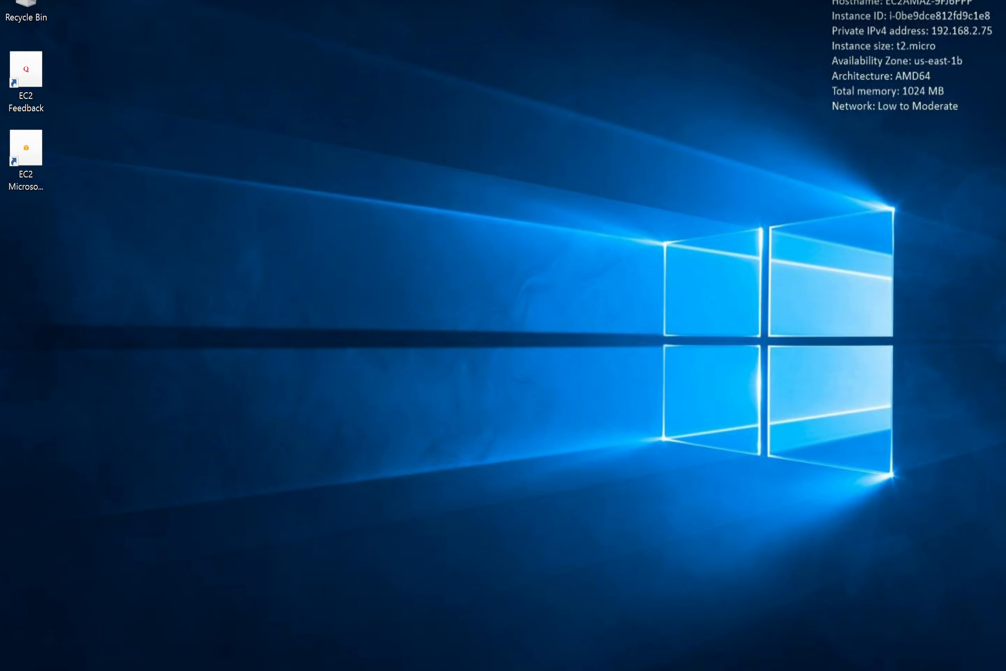
In Server Manager's Local Server properties, set IE Enhanced Security Configuration to Off for Administrators
{"action": "key", "text": "super"}
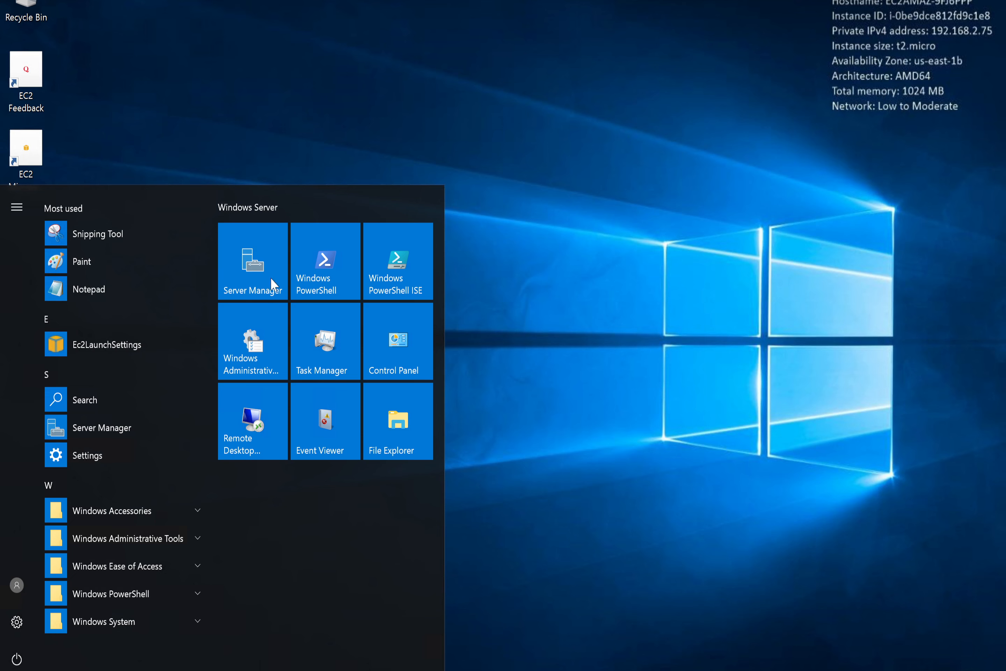
{"action": "left_click", "coordinate": [248, 267]}
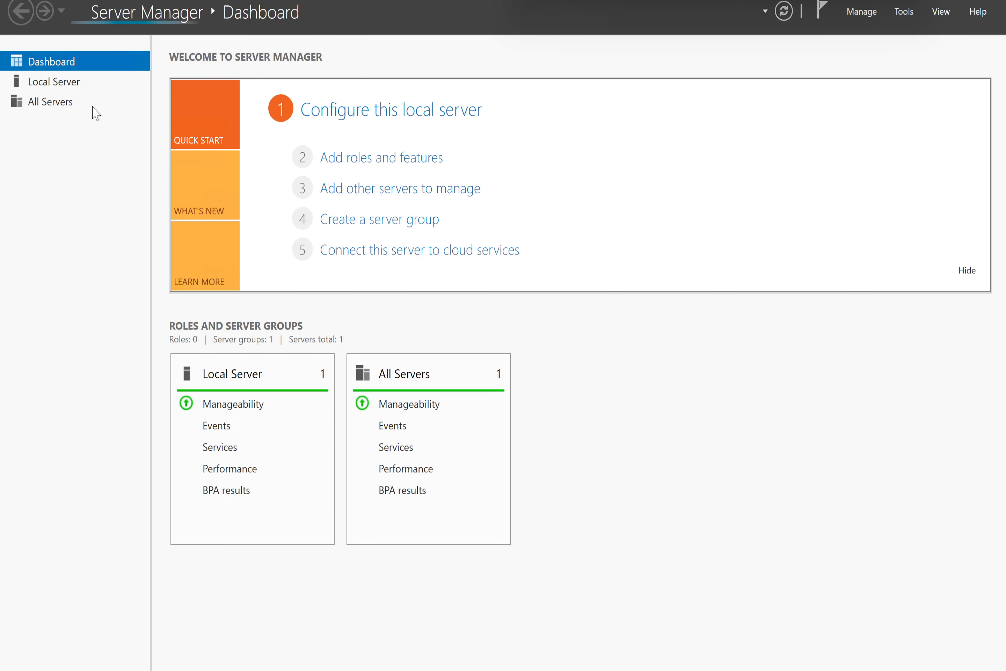
{"action": "left_click", "coordinate": [51, 86]}
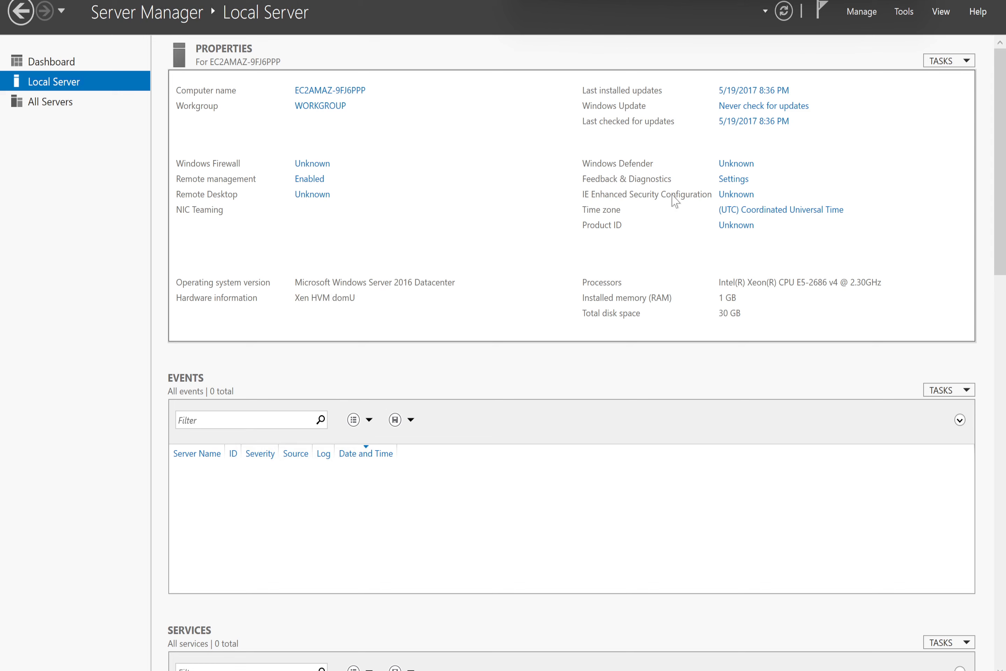
{"action": "left_click", "coordinate": [724, 195]}
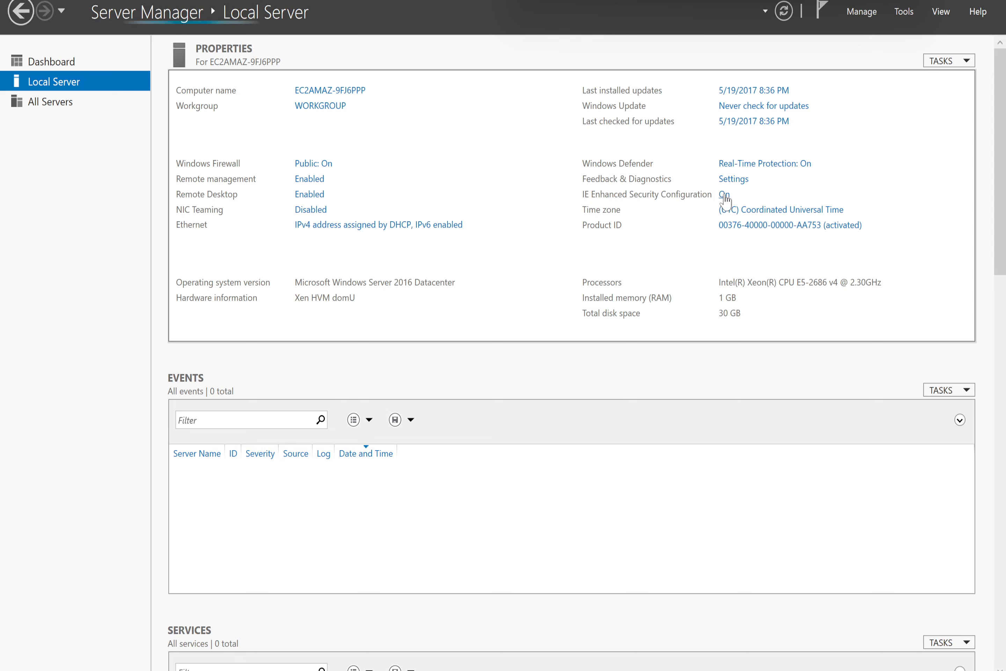
{"action": "left_click", "coordinate": [413, 310]}
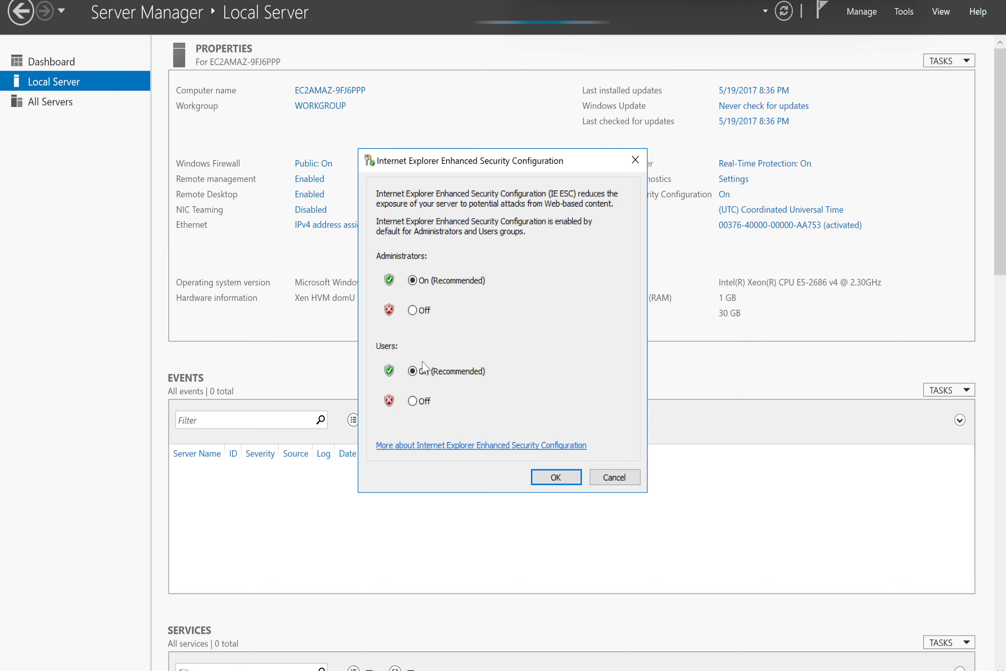
{"action": "left_click", "coordinate": [563, 479]}
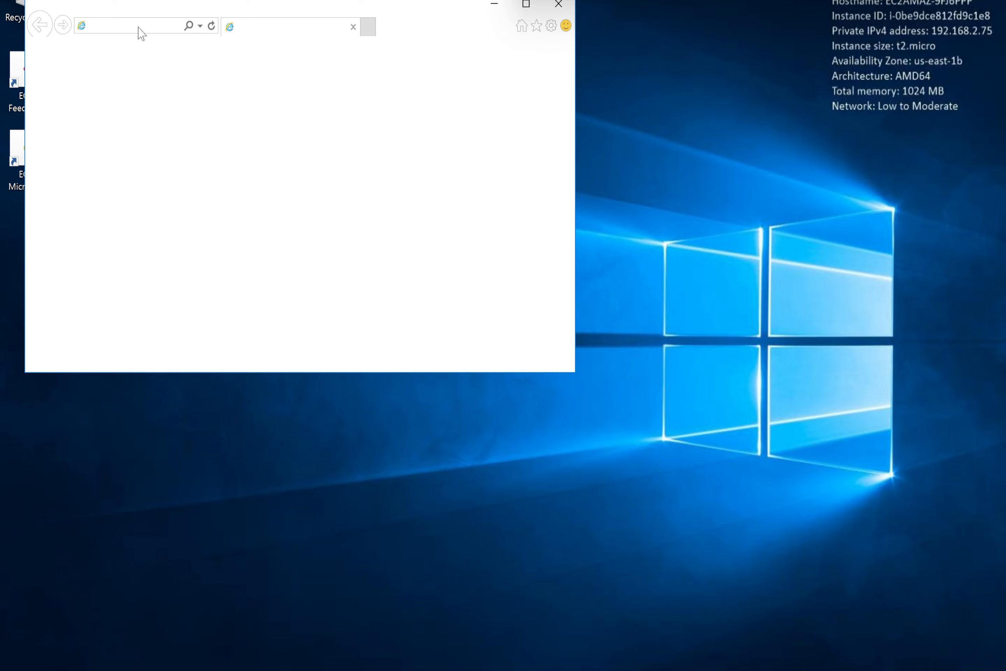
Replace the Enhanced Security notice tab with a fresh tab loading google.com
{"action": "left_click", "coordinate": [369, 27]}
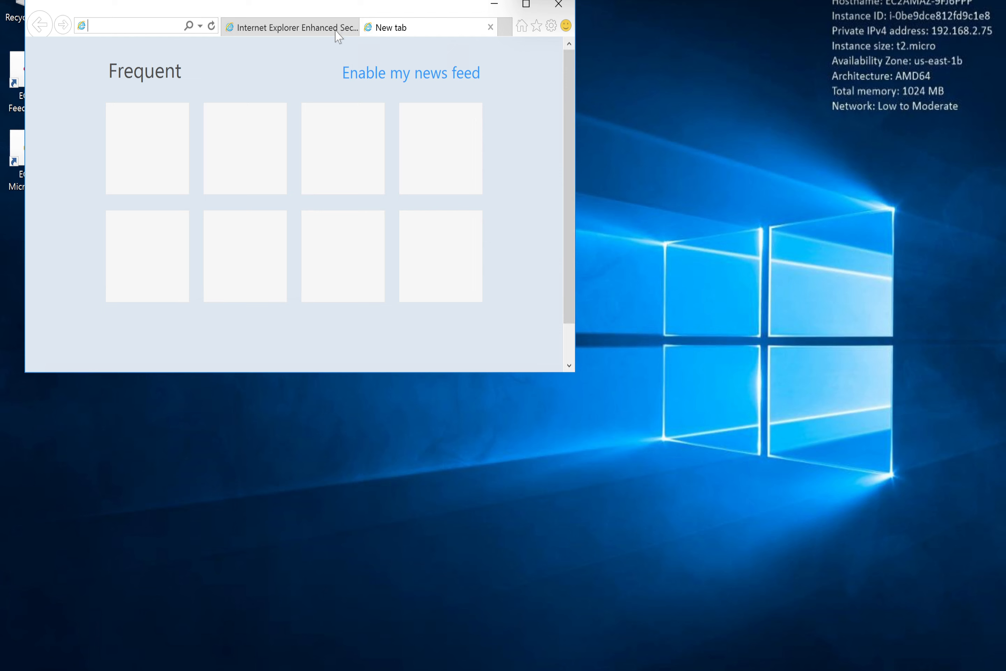
{"action": "left_click", "coordinate": [352, 27]}
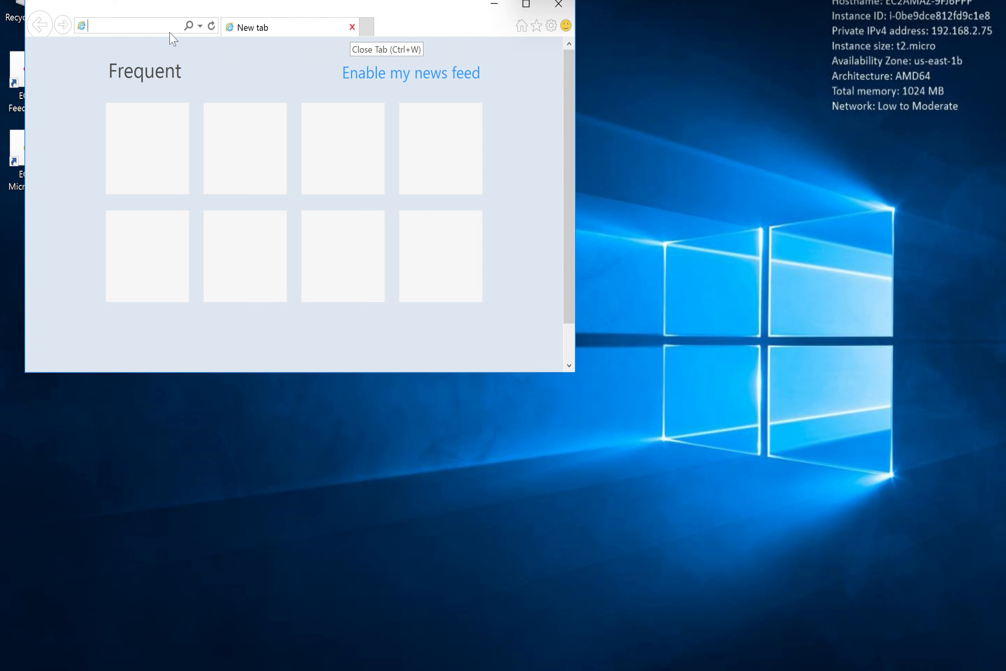
{"action": "type", "text": "google.c"}
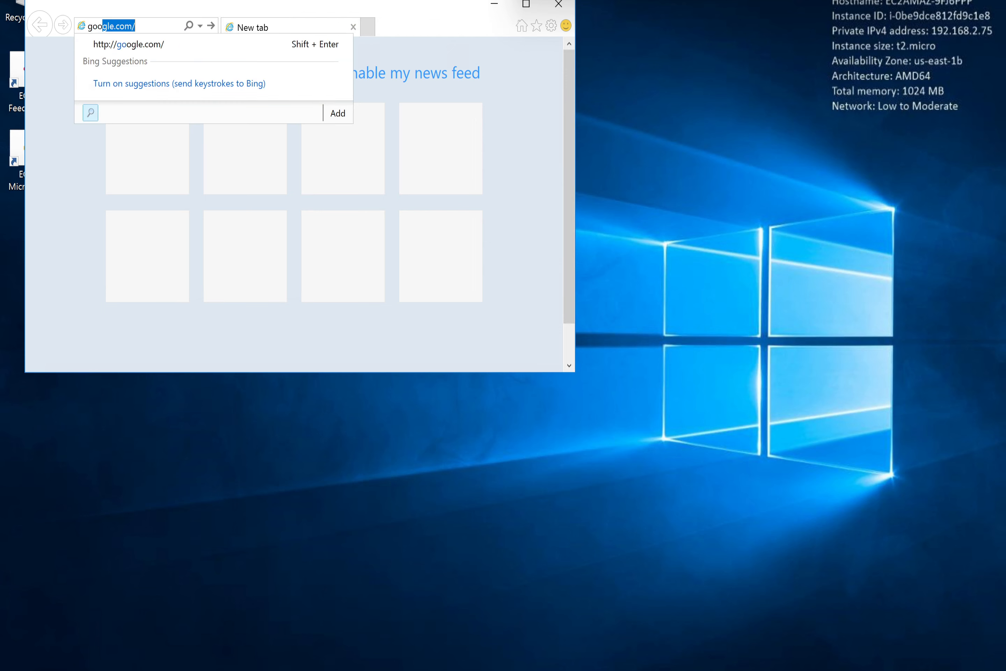
{"action": "type", "text": "om"}
{"action": "key", "text": "Return"}
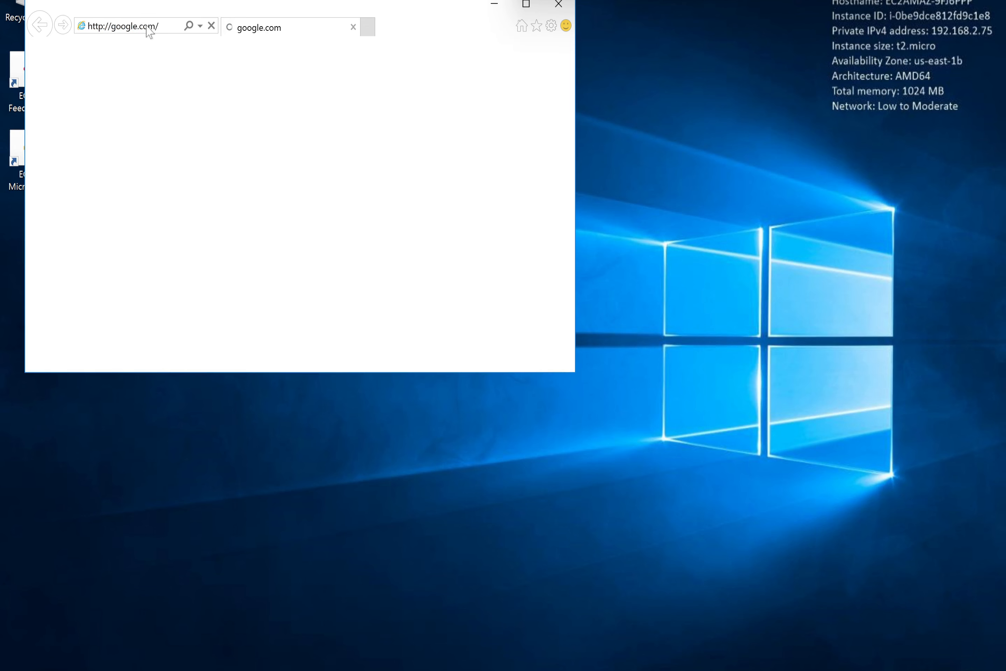